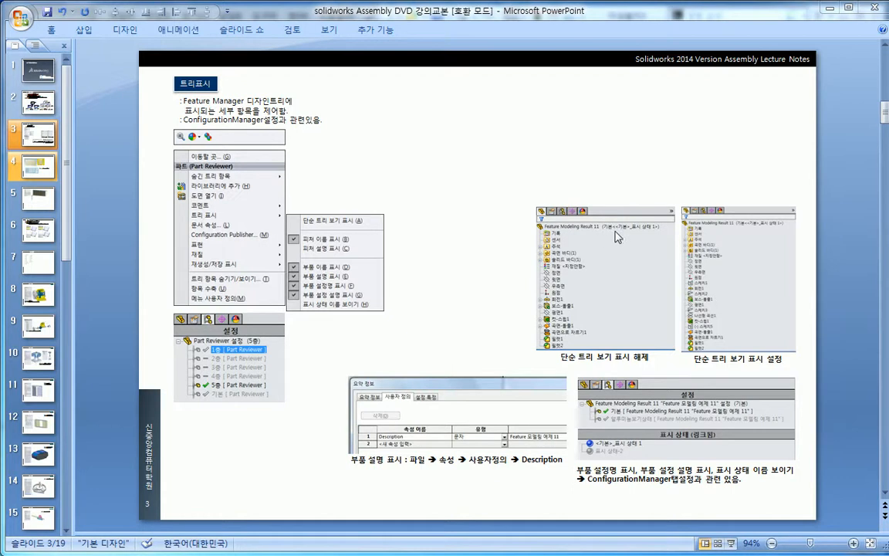
Step: View the radiator assembly slide, then return to slide 3 about the feature tree display options
left_click(40, 200)
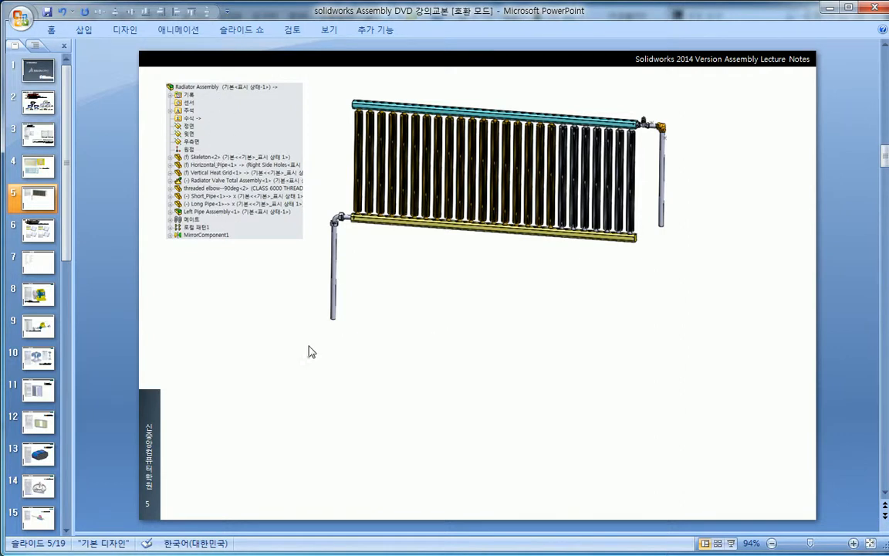
key("Page_Up")
key("Page_Up")
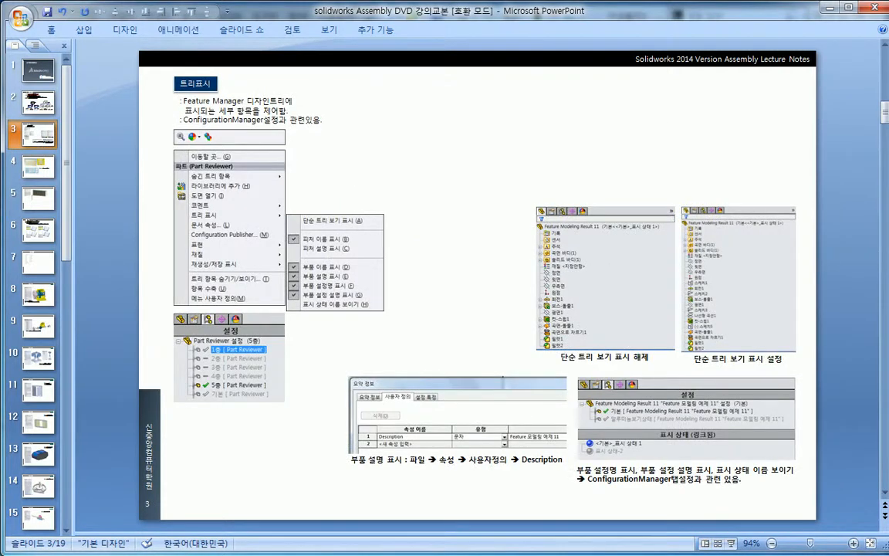
Step: Switch to the file explorer and open the Top part from the 4강 Solidworks Assembly 수업자료 folder in SolidWorks
key("alt+Tab")
left_click(467, 385)
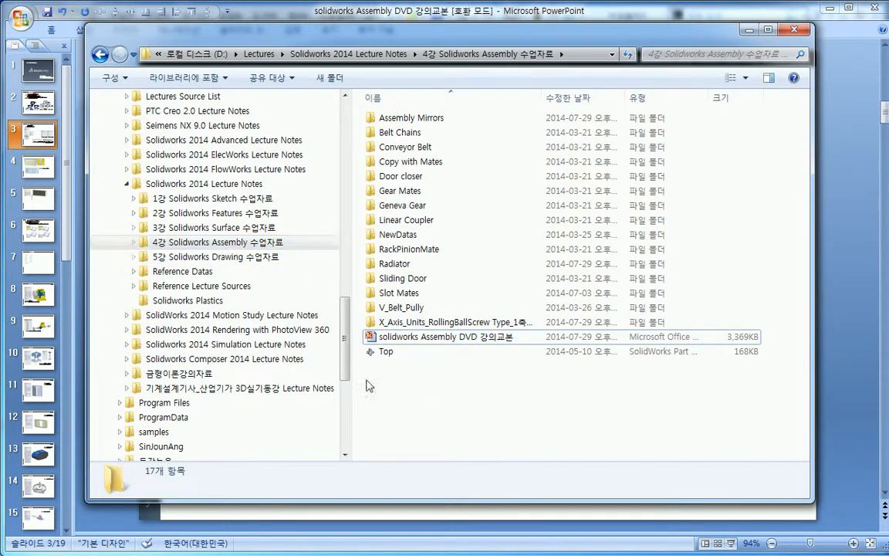
key("Down")
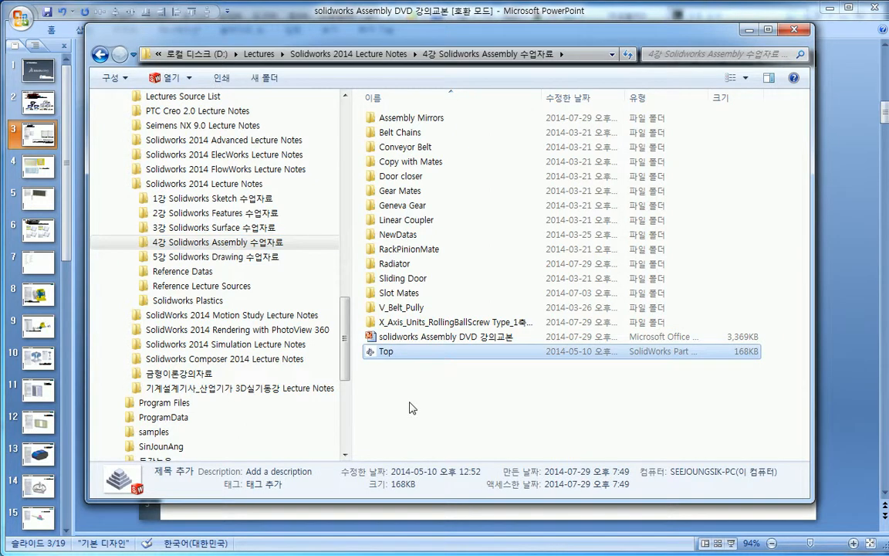
key("Return")
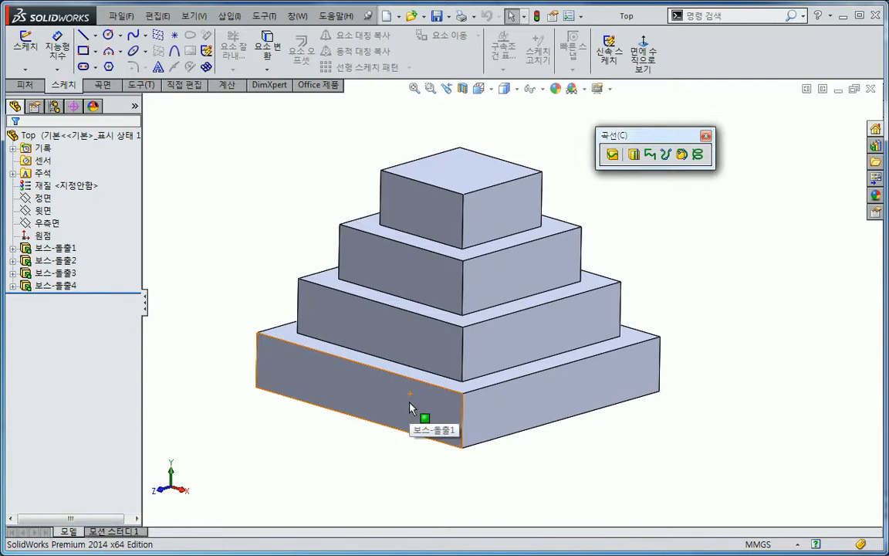
Step: Highlight the four boss-extrude features one by one to examine which tier of the stepped model each forms
middle_click_drag(532, 318, 494, 371)
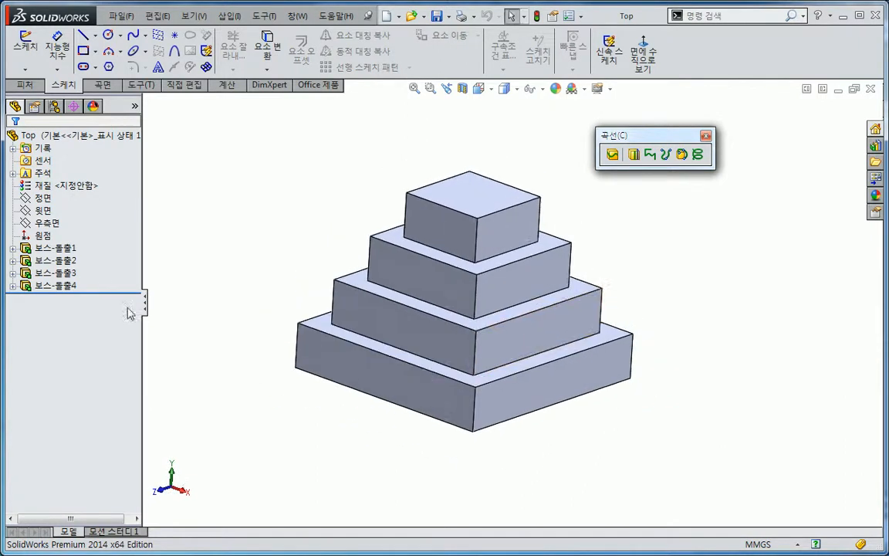
left_click(54, 248)
left_click(55, 260)
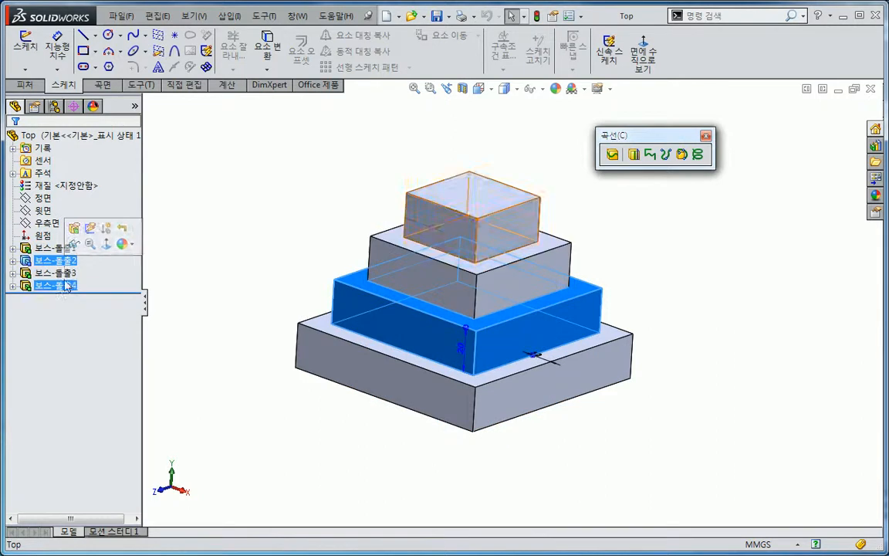
left_click(54, 285)
left_click(54, 272)
left_click(203, 334)
middle_click_drag(268, 395, 206, 348)
left_click(47, 248)
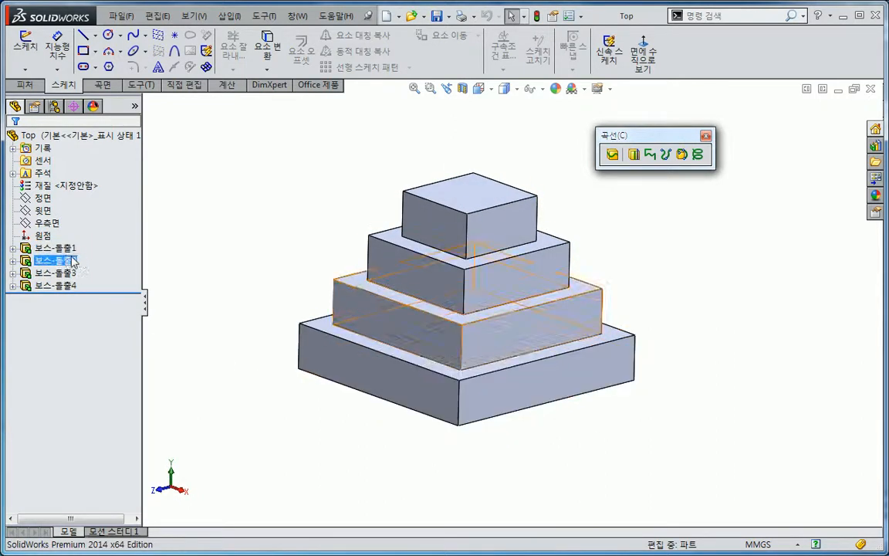
middle_click_drag(232, 323, 233, 352, "ctrl")
Step: Widen the feature tree until the full part name shows and close the floating Curves toolbar
left_click_drag(142, 184, 206, 186)
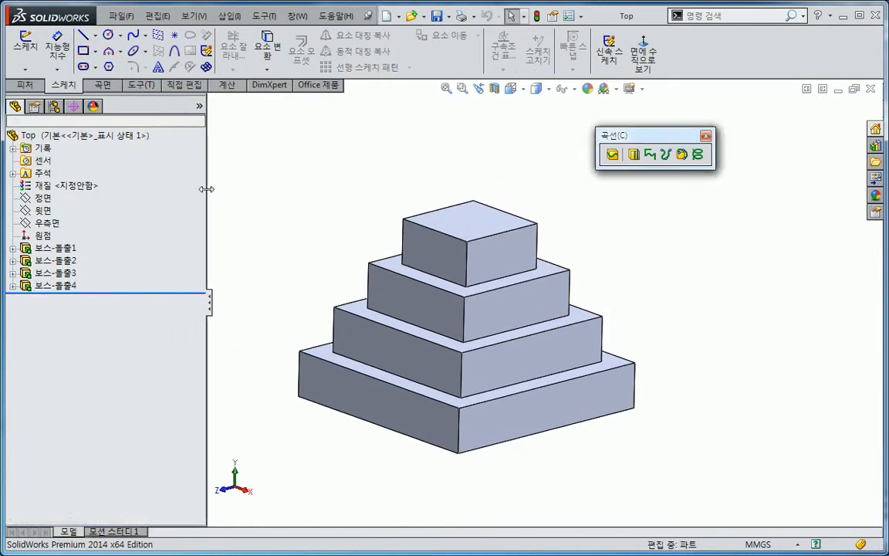
left_click(69, 137)
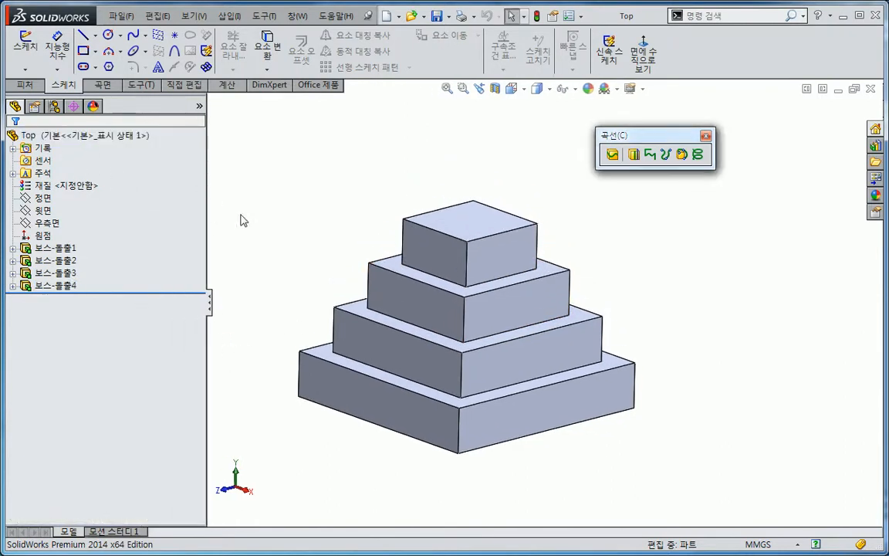
left_click(705, 136)
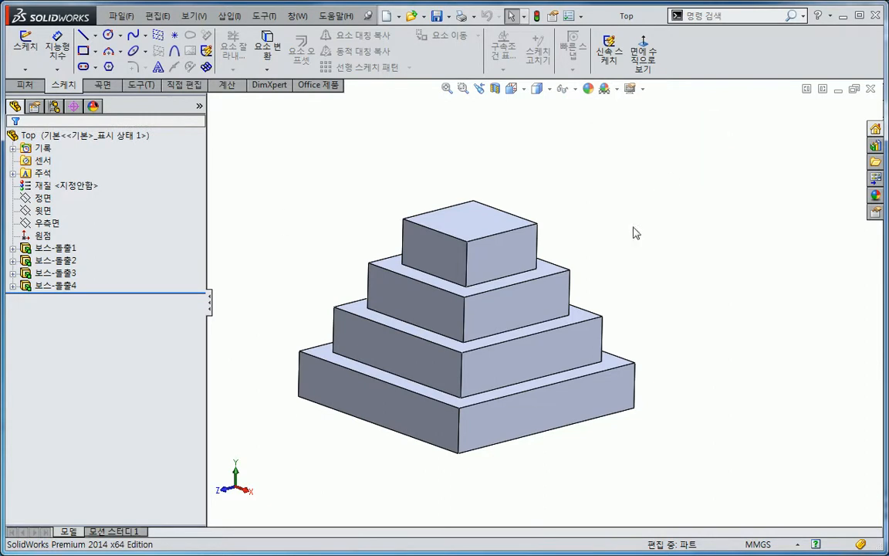
scroll(629, 252, "up", 2)
middle_click_drag(629, 252, 682, 252, "ctrl")
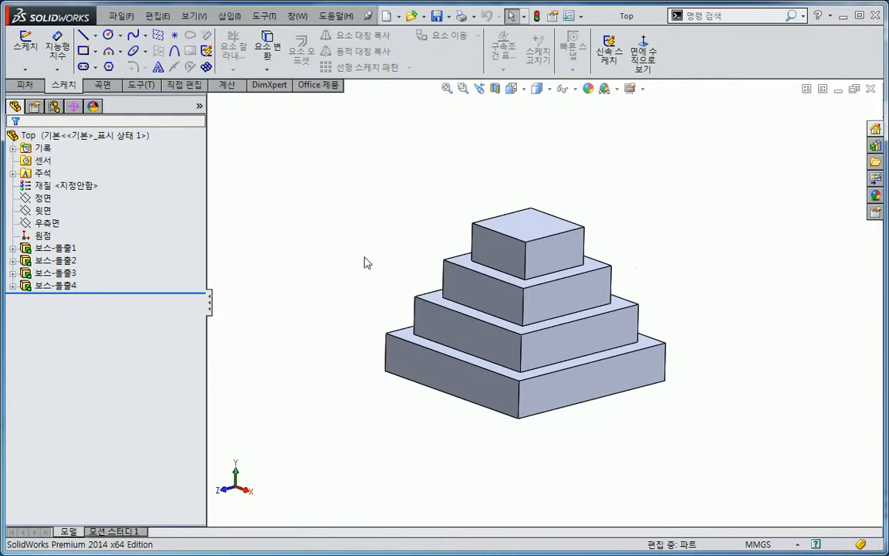
Step: In the feature properties of the lowest tier's extrusion, set the name to 1층 and the description to 1층부분입니다
left_click(13, 248)
left_click(54, 248)
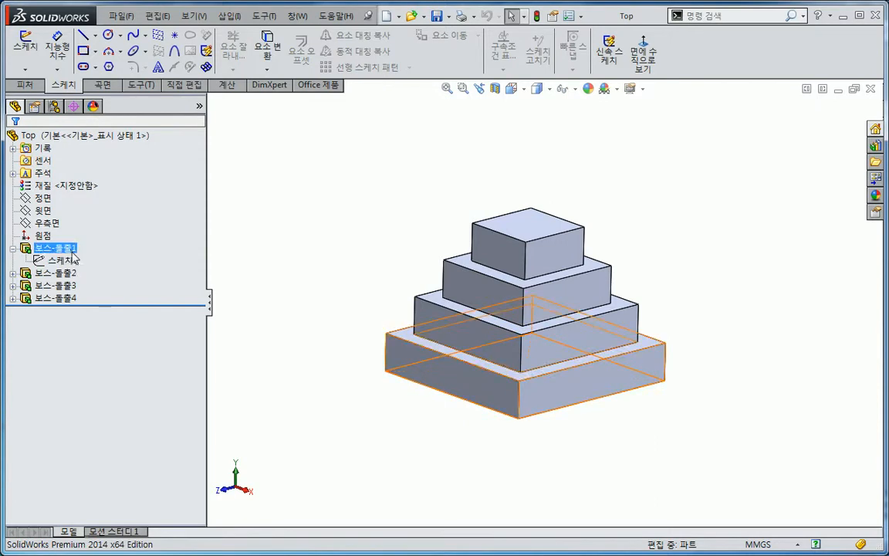
left_click(13, 248)
left_click(48, 249)
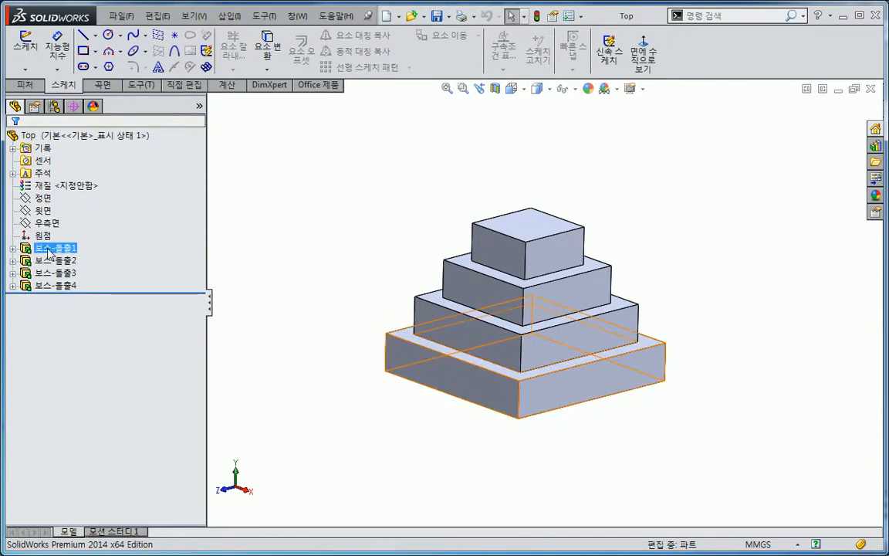
right_click(48, 251)
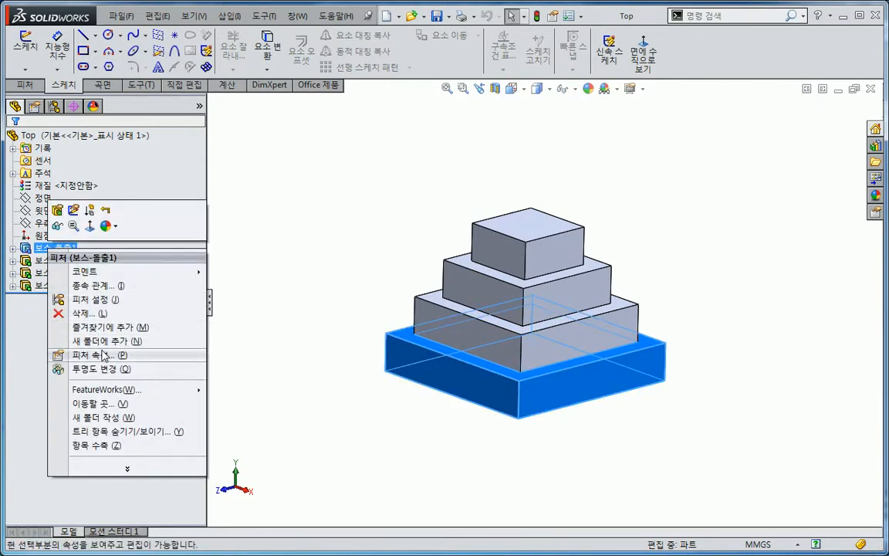
left_click(153, 354)
type("1층")
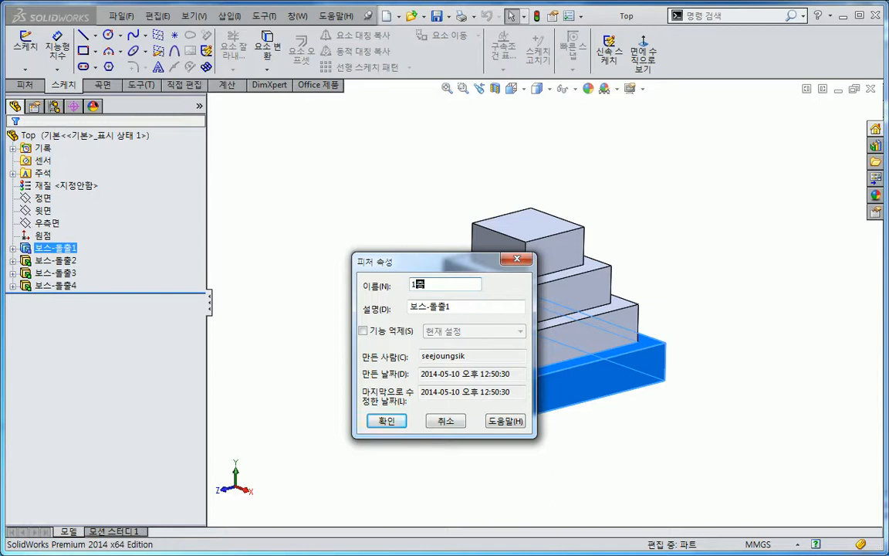
key("Tab")
key("shift+Tab")
type("1층부분입니다.")
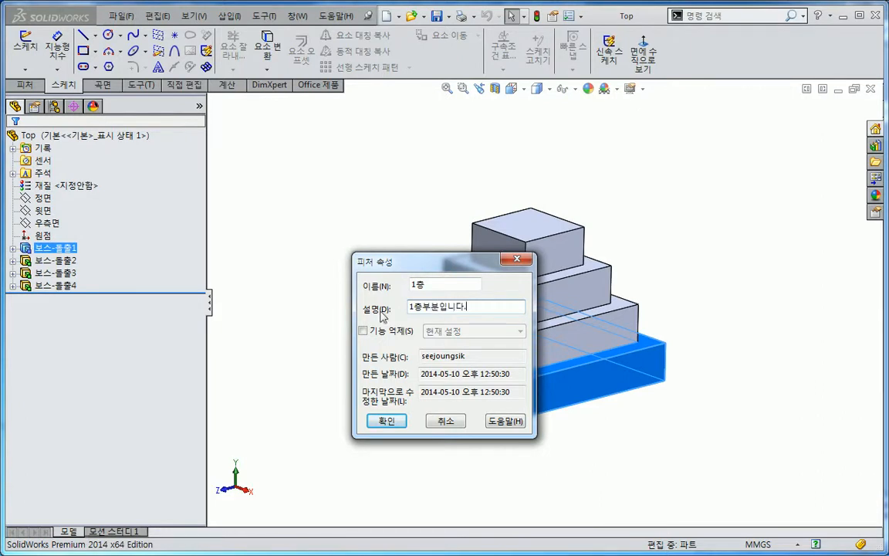
left_click_drag(492, 305, 396, 309)
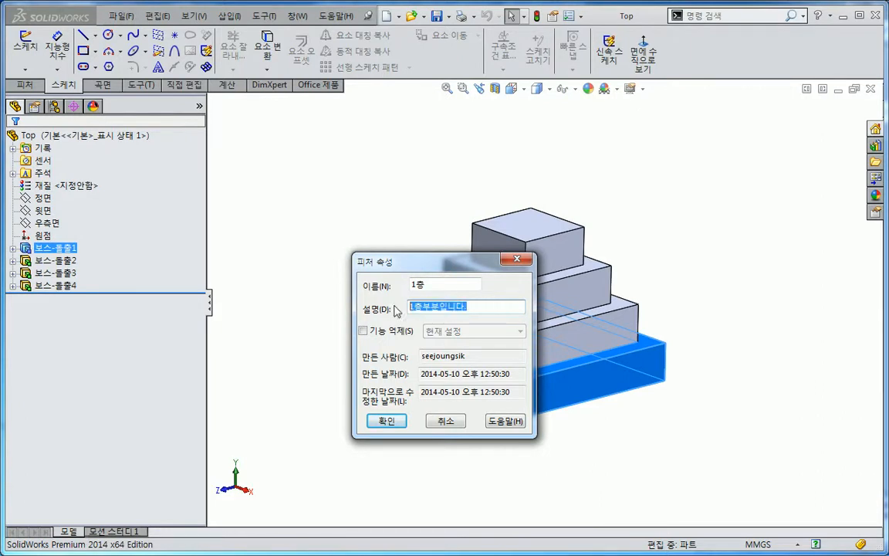
left_click(387, 421)
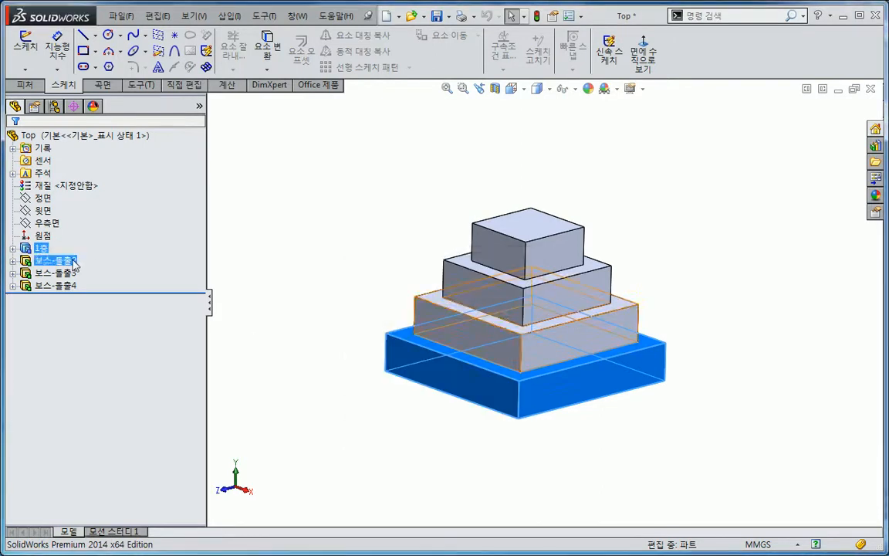
Step: Name the second tier's extrusion 2층 in its feature properties and describe it as 2층부분입니다
right_click(74, 265)
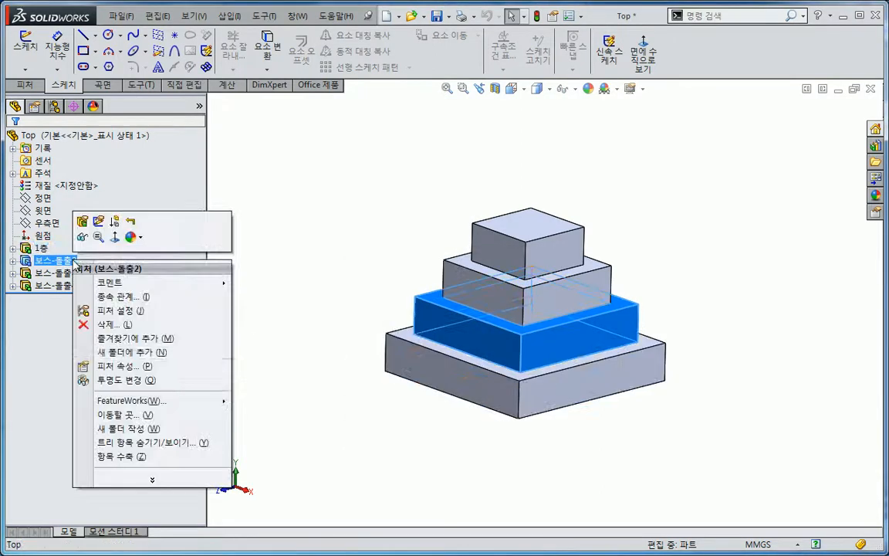
left_click(122, 366)
type("2츠")
left_click_drag(469, 308, 411, 309)
type("1층부분입니다.2")
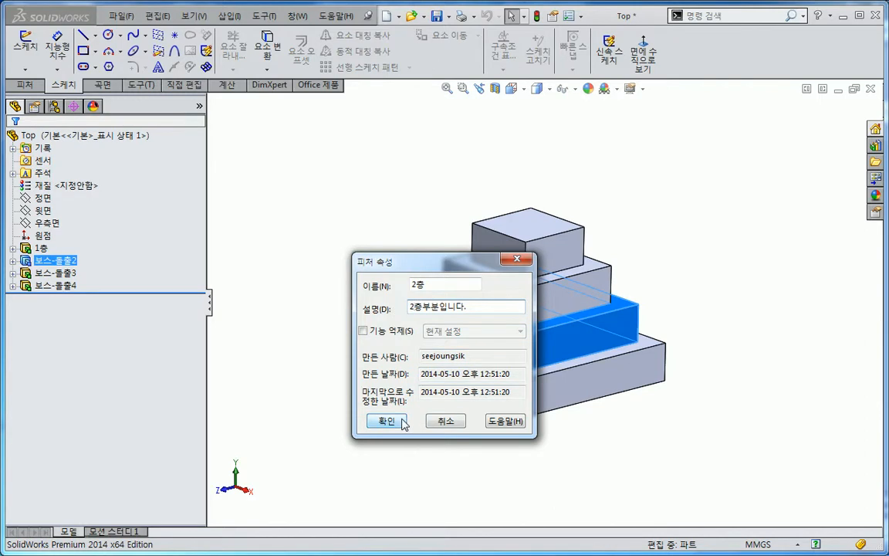
left_click(402, 422)
Step: Name the third tier's extrusion 3층 in its feature properties and describe it as 3층부분입니다
right_click(72, 278)
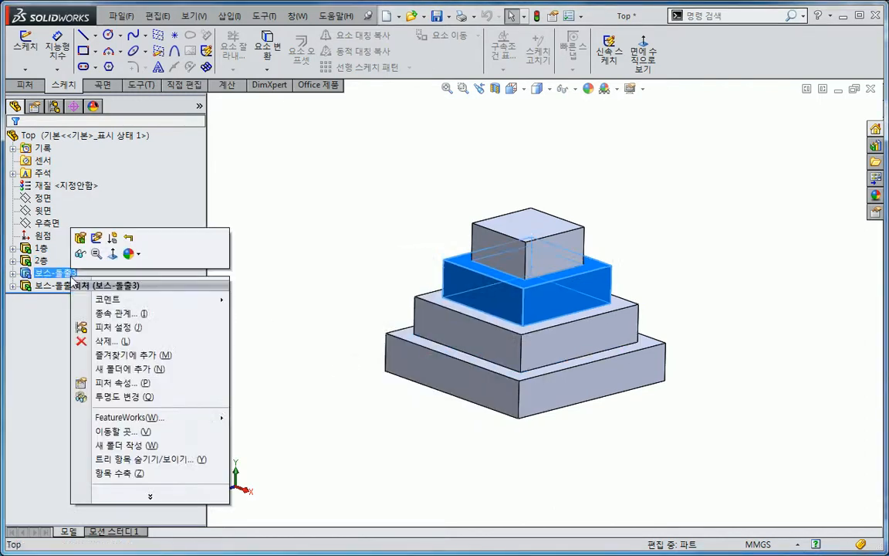
left_click(100, 383)
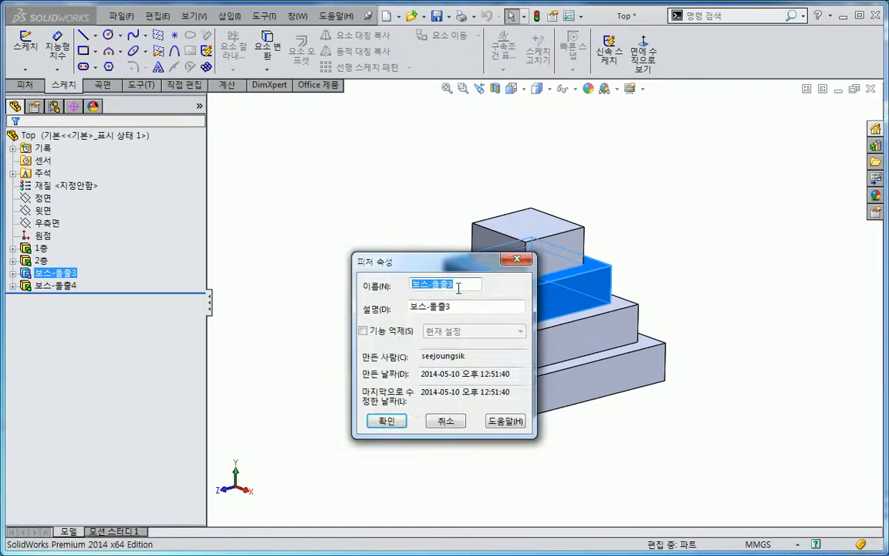
type("3층")
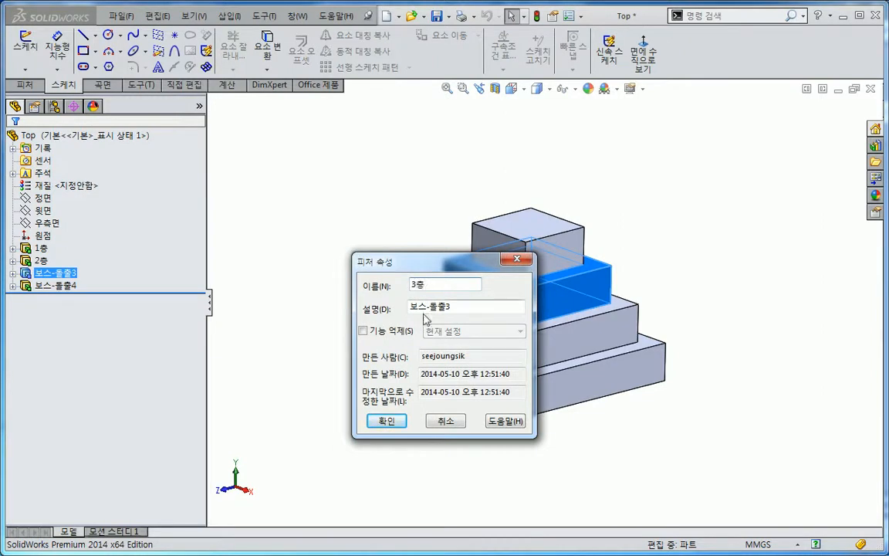
left_click_drag(454, 307, 394, 312)
type("1층부분입니다.")
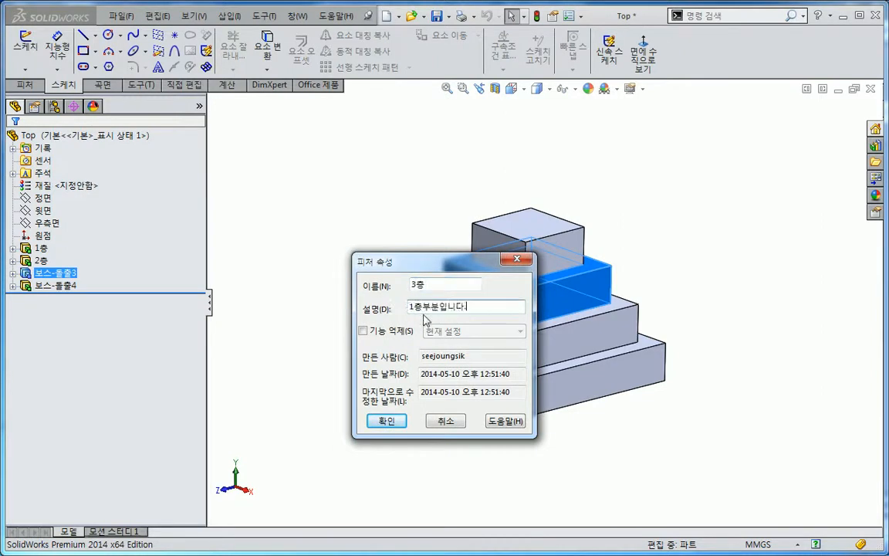
type("2")
left_click_drag(415, 308, 400, 313)
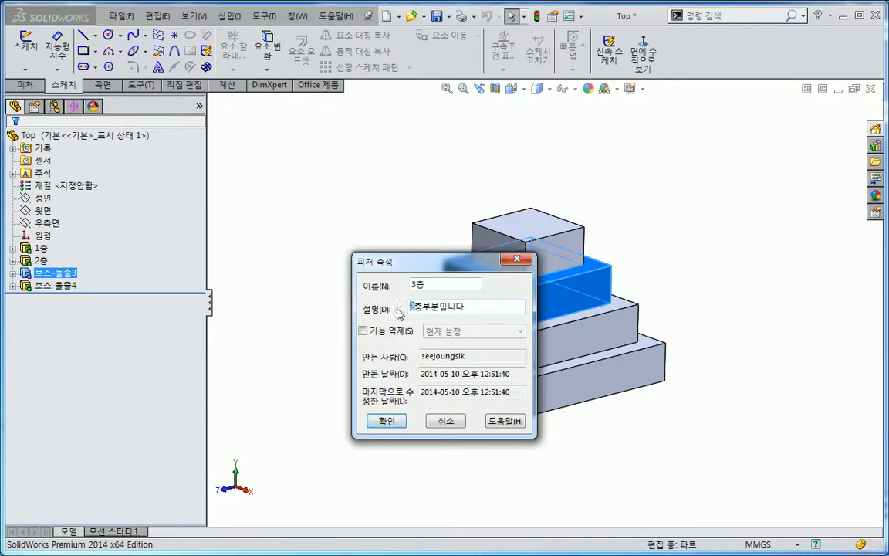
type("3")
left_click(387, 421)
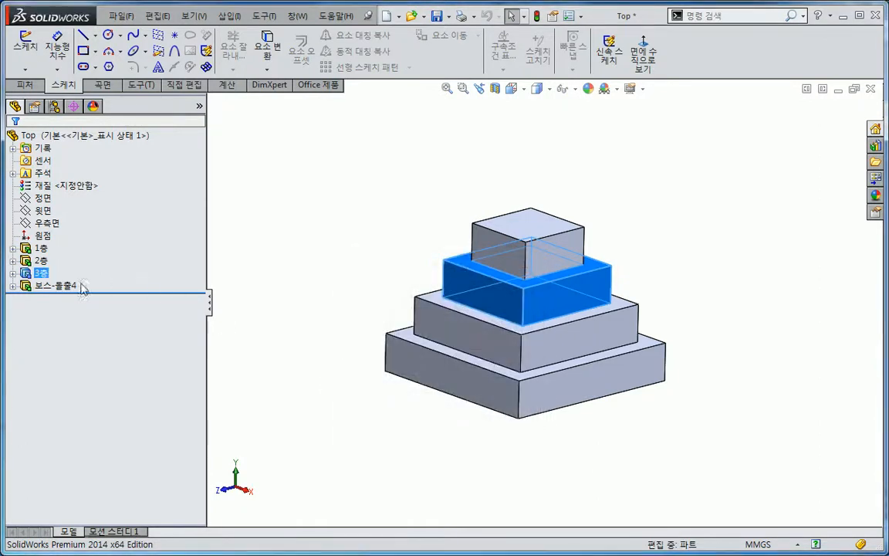
Step: Name the topmost tier's extrusion 4층 in its feature properties and describe it as 4층부분입니다
right_click(68, 287)
left_click(115, 388)
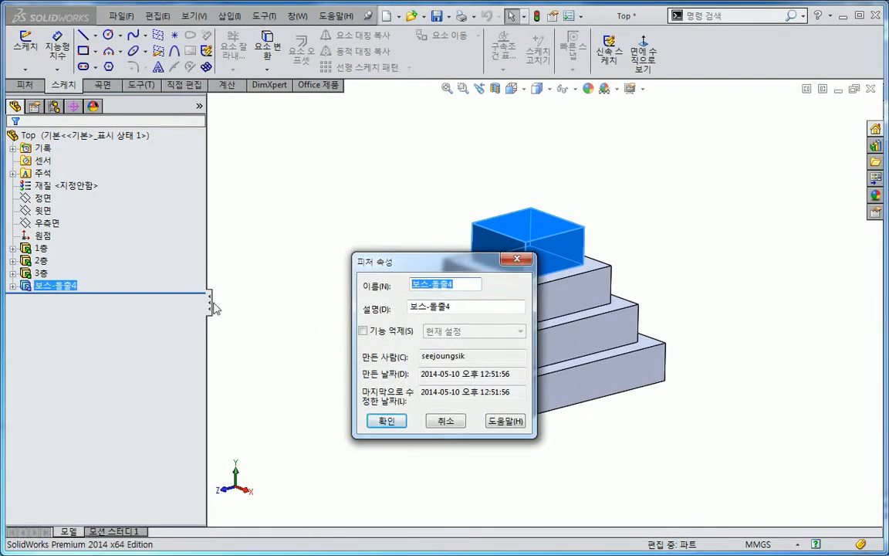
type("4층")
key("Tab")
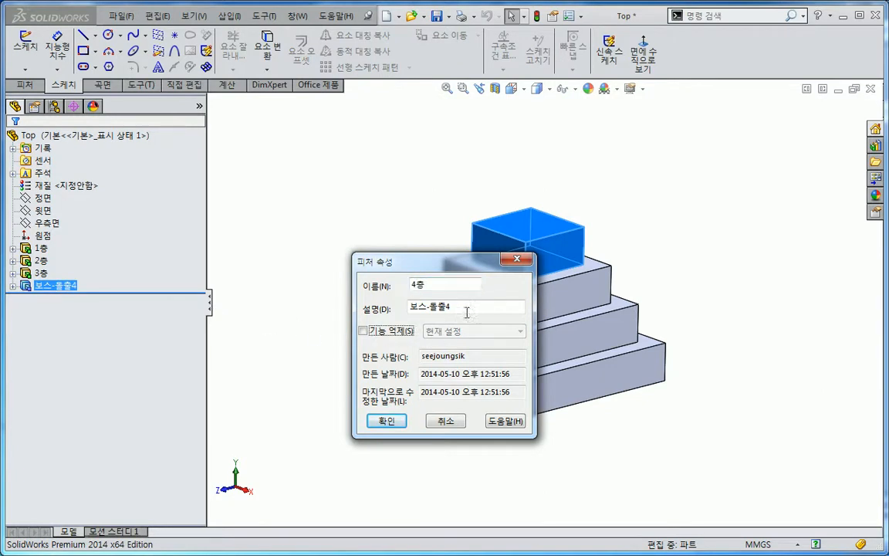
key("shift+Tab")
type("4층부분입니다.")
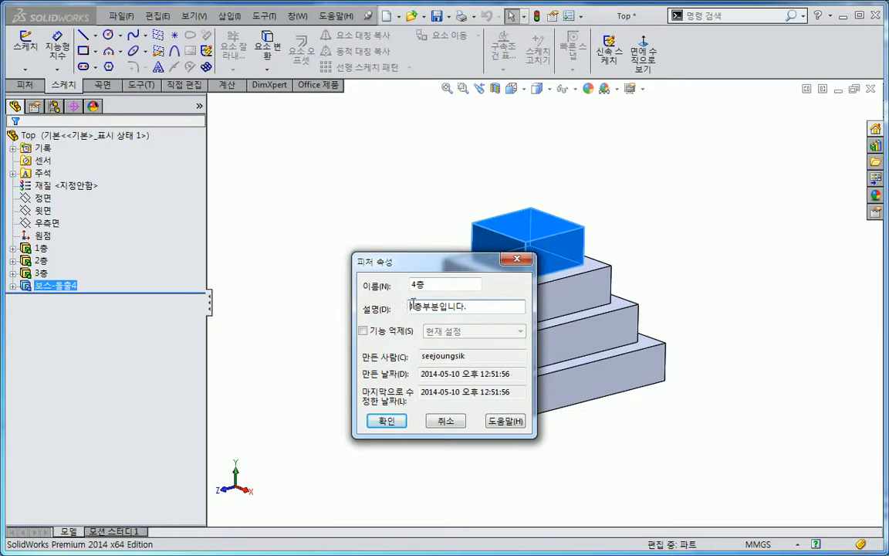
key("Home")
key("shift+Right")
type("4")
key("Return")
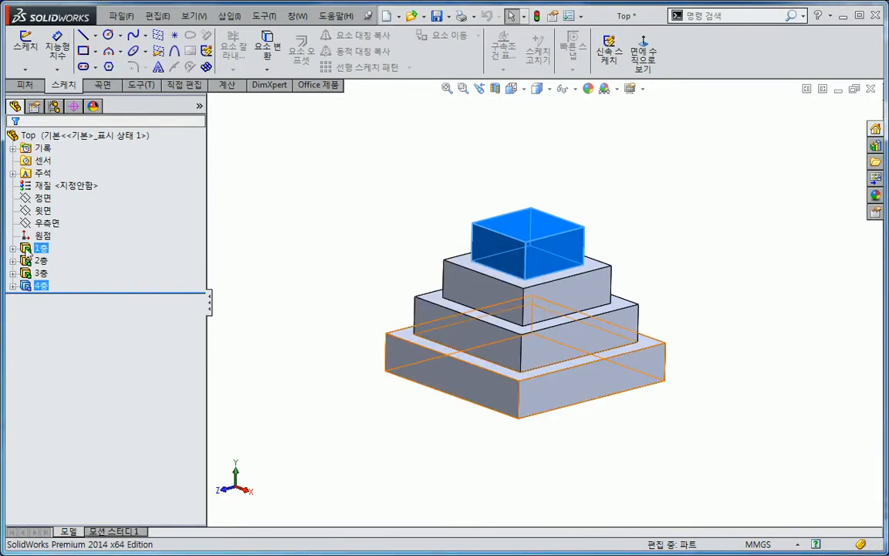
Step: Highlight the renamed tiers in the feature tree and review the name and description in the 1층 feature's properties
left_click(40, 247)
left_click(41, 260)
left_click(39, 285)
right_click(41, 248)
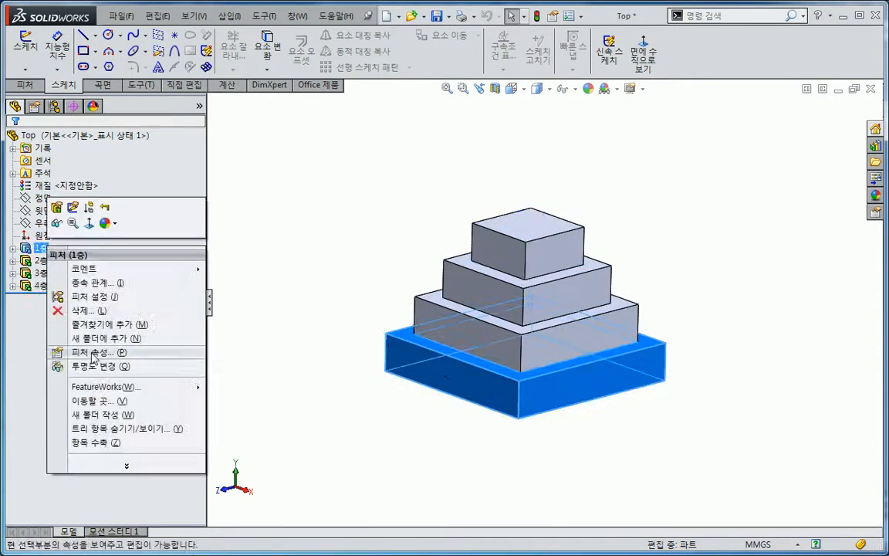
left_click(100, 352)
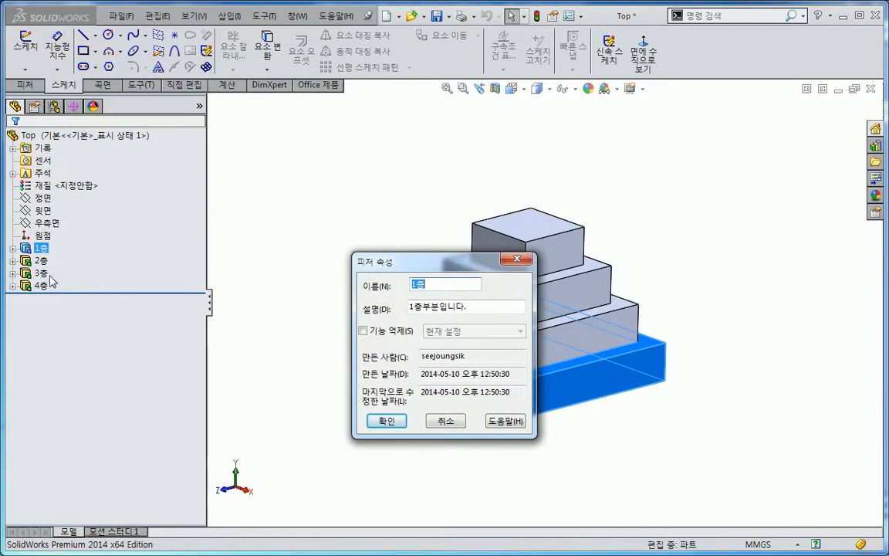
left_click(388, 421)
Step: Dismiss the feature properties and turn on the display of feature descriptions (피처 설명 표시) in the Top part's tree
left_click(119, 136)
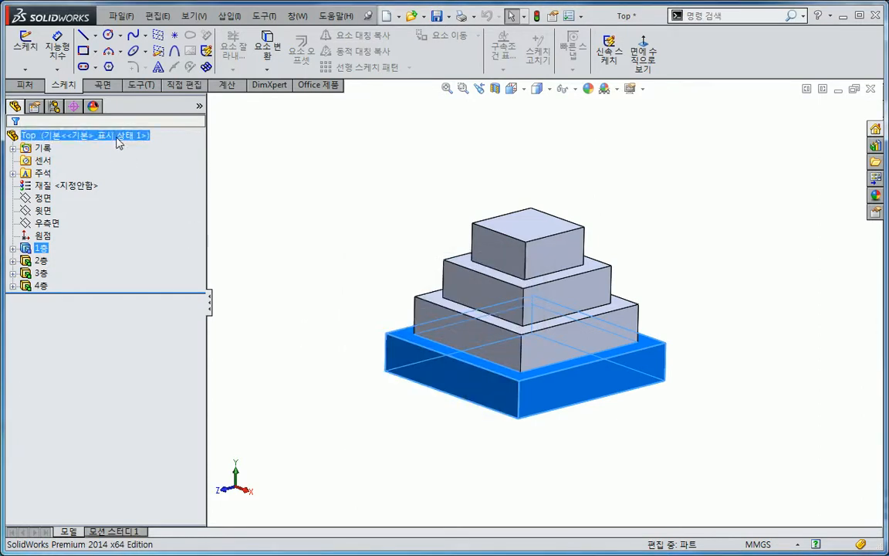
right_click(118, 142)
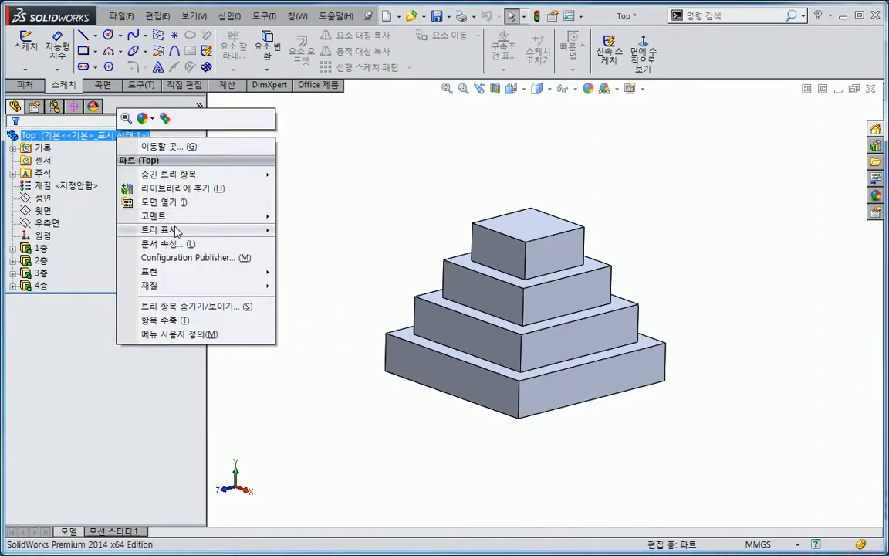
mouse_move(218, 233)
left_click(331, 273)
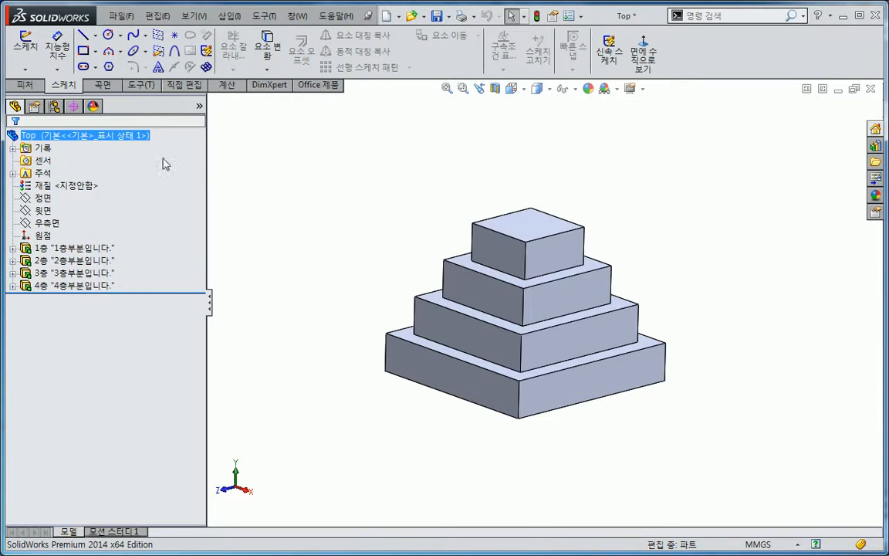
Step: Hide the feature names (피처 이름 표시) in the Top part's tree, leaving only descriptions, and show the names again
right_click(133, 142)
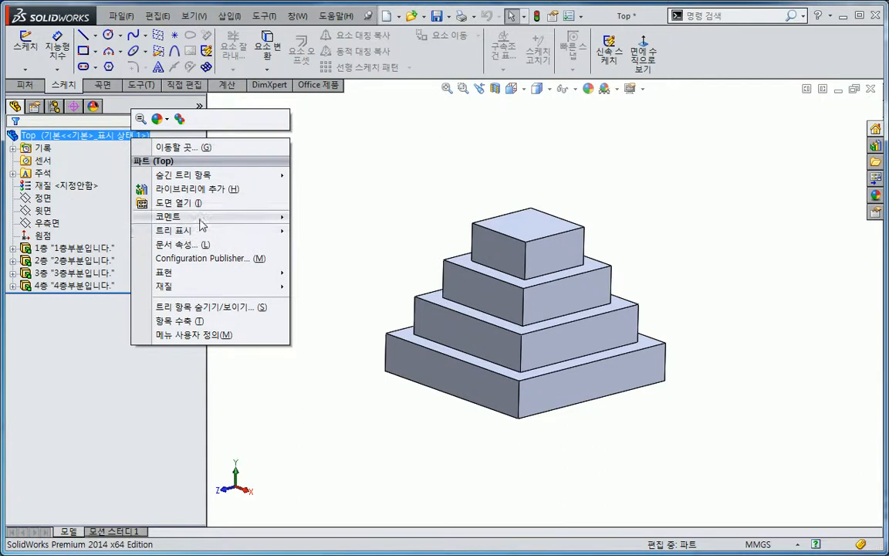
mouse_move(200, 229)
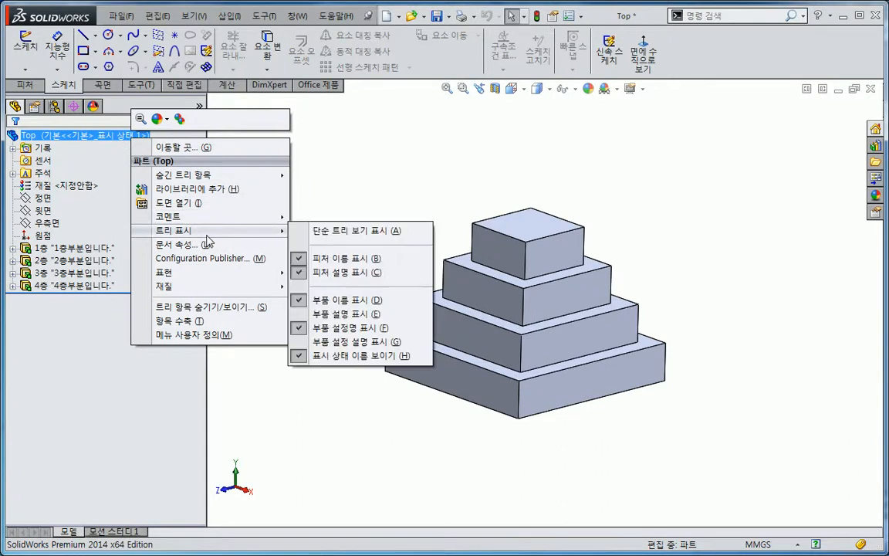
left_click(324, 259)
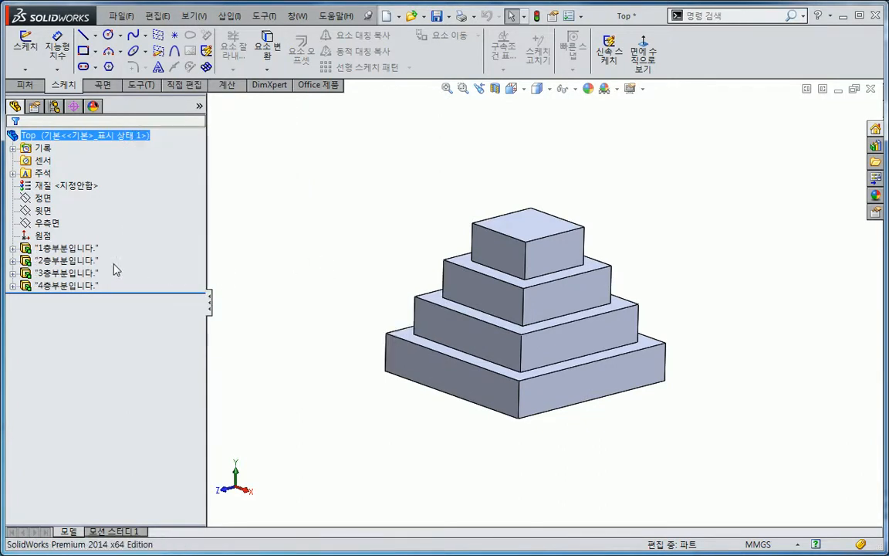
right_click(145, 140)
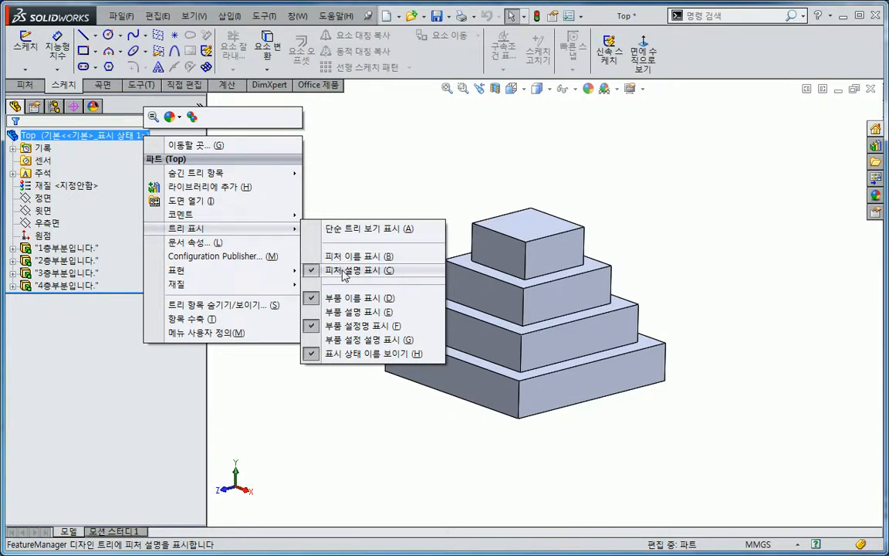
left_click(345, 256)
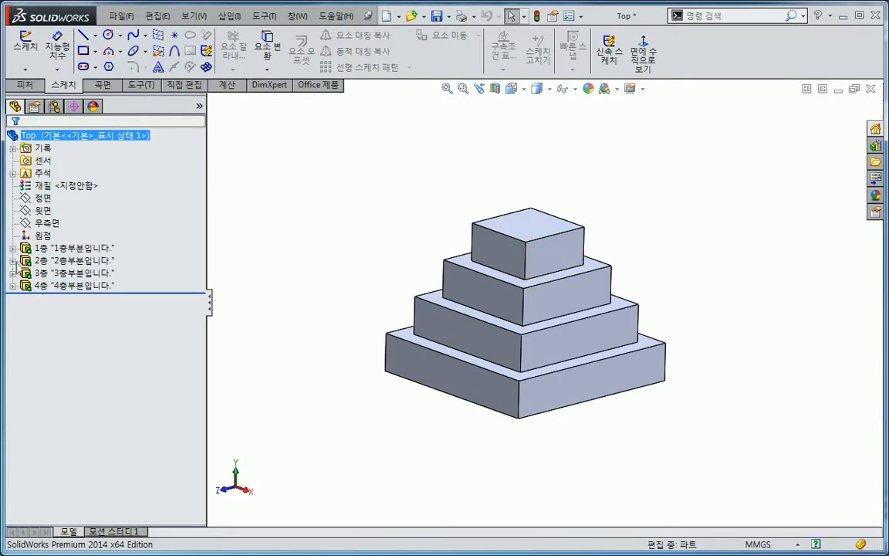
Step: Expand the 1층, 2층 and 3층 features in the tree to examine the sketch each one is built on
left_click(12, 248)
left_click(45, 250)
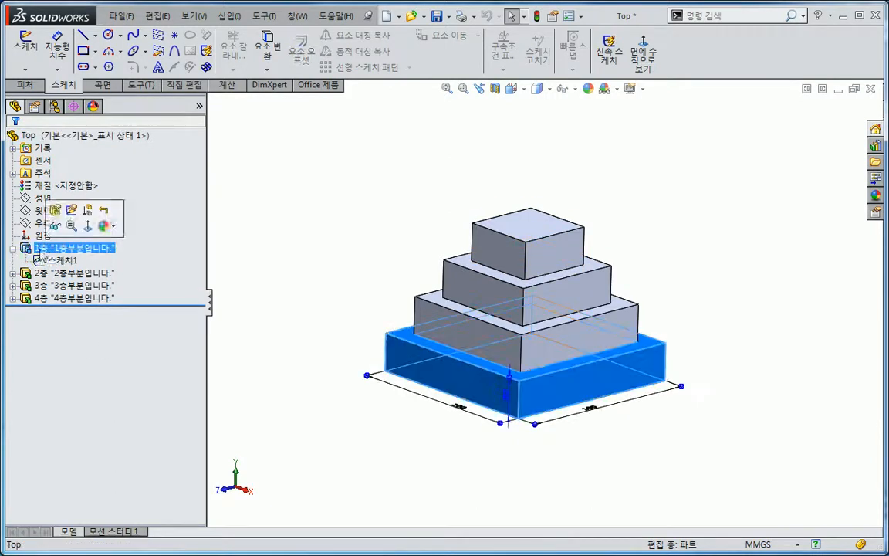
left_click(12, 272)
left_click(43, 273)
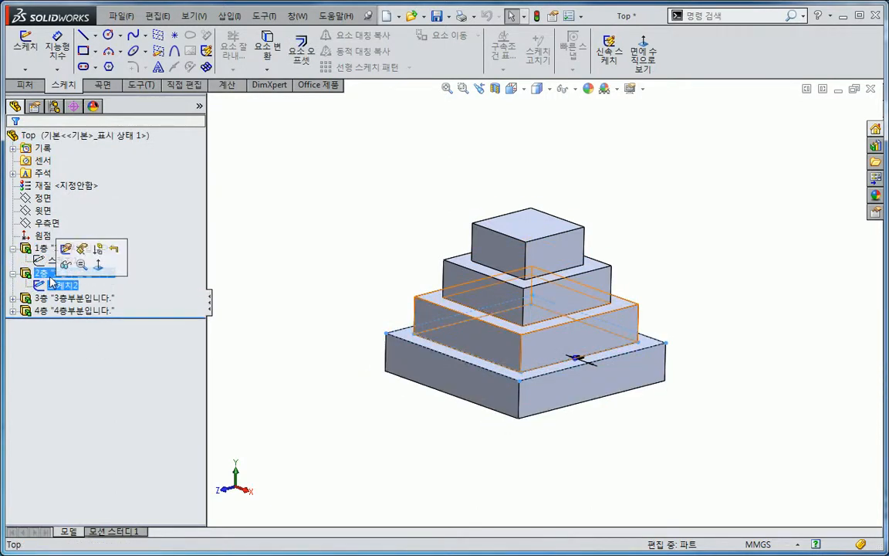
left_click(12, 298)
left_click(50, 309)
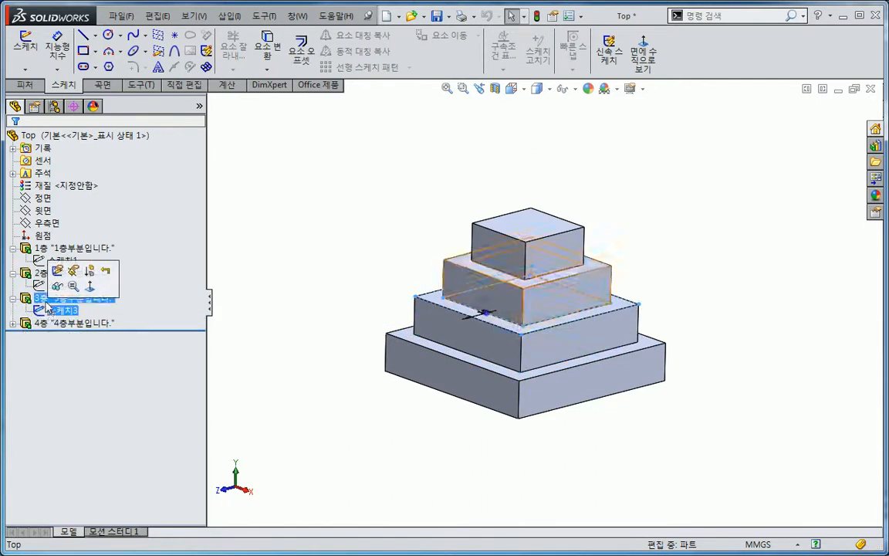
left_click(276, 333)
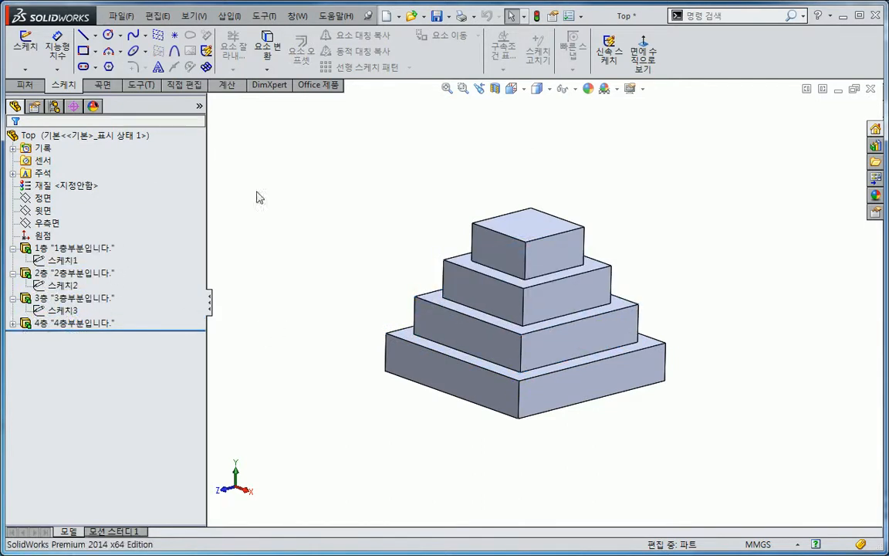
Step: Find the Part Reviewer among the available commands and open it for the Top part
left_click(262, 16)
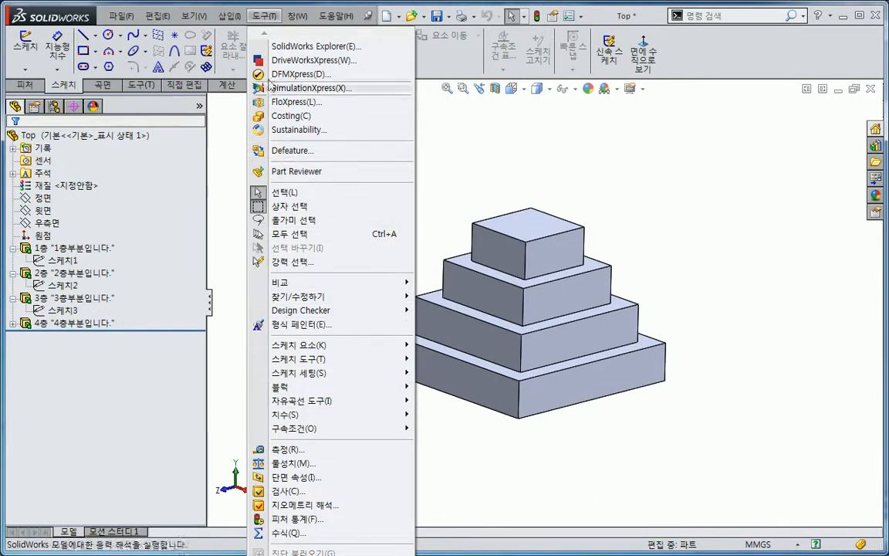
left_click(226, 16)
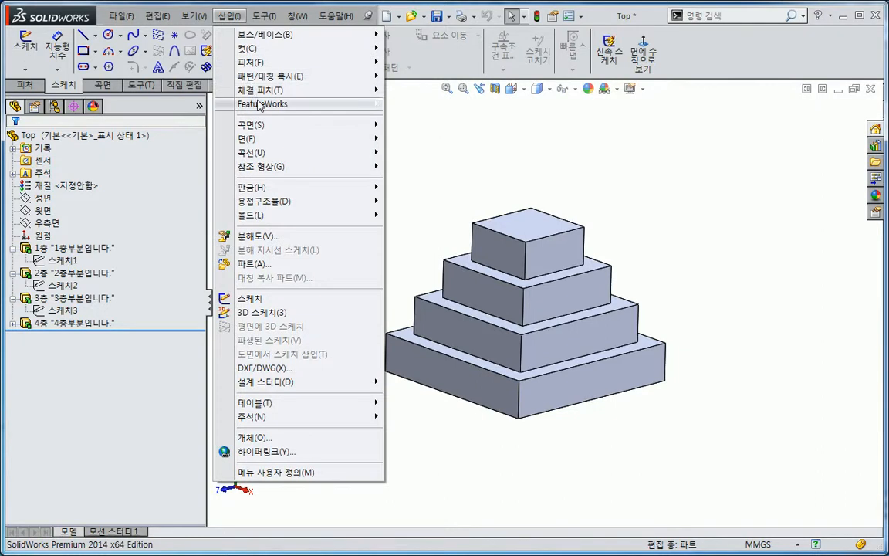
mouse_move(259, 105)
mouse_move(271, 65)
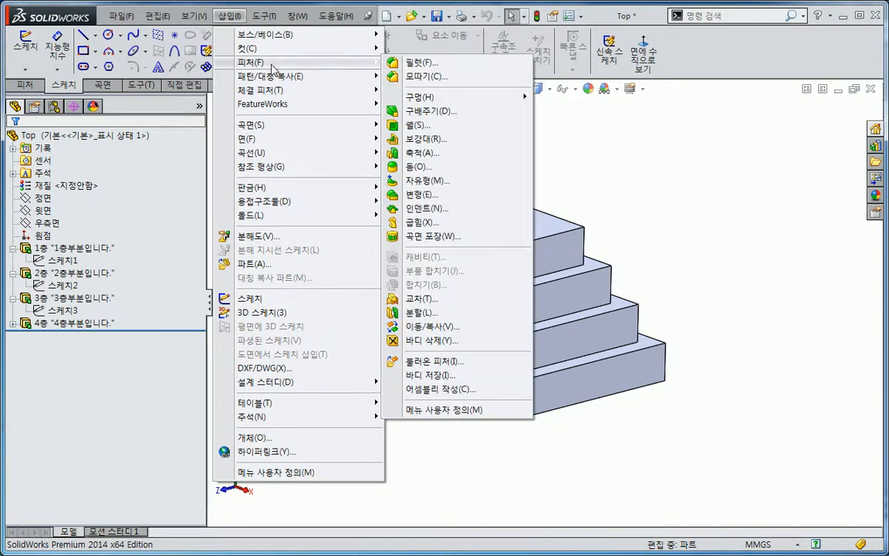
mouse_move(202, 17)
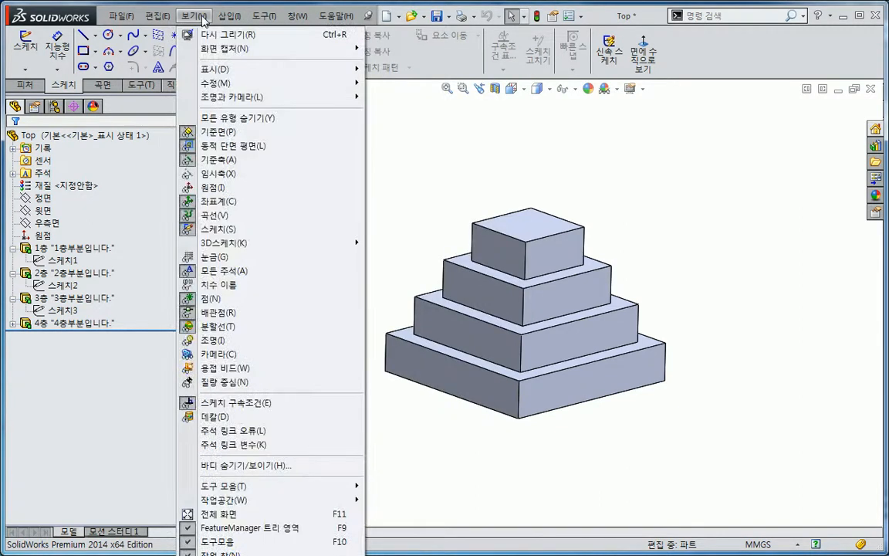
mouse_move(158, 19)
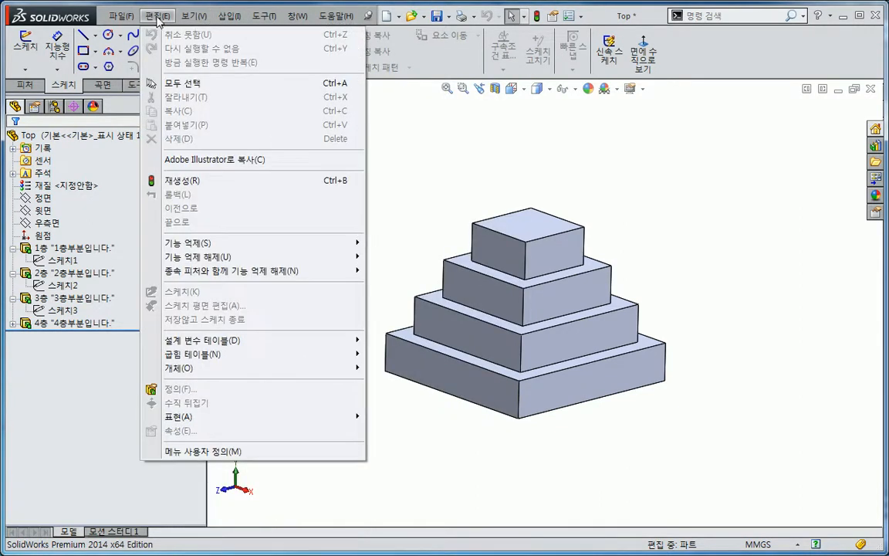
mouse_move(264, 17)
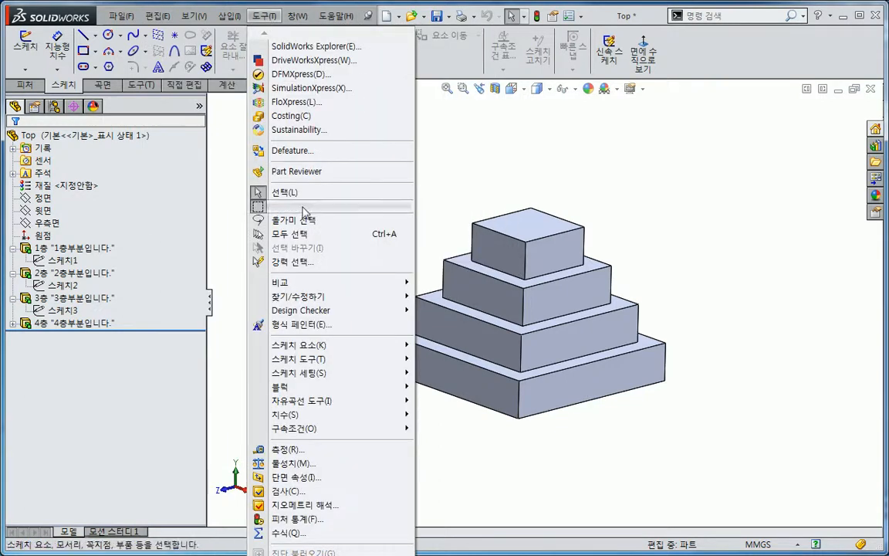
left_click(293, 173)
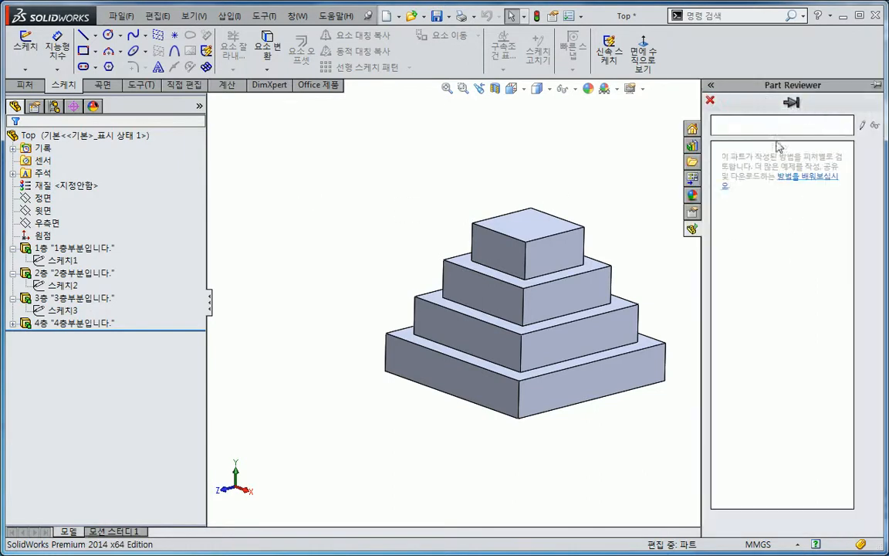
left_click(51, 137)
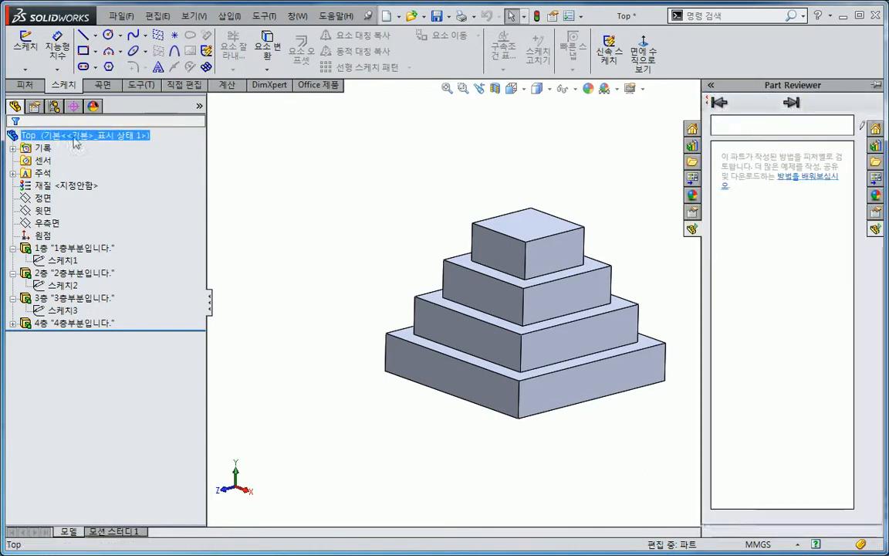
left_click(875, 228)
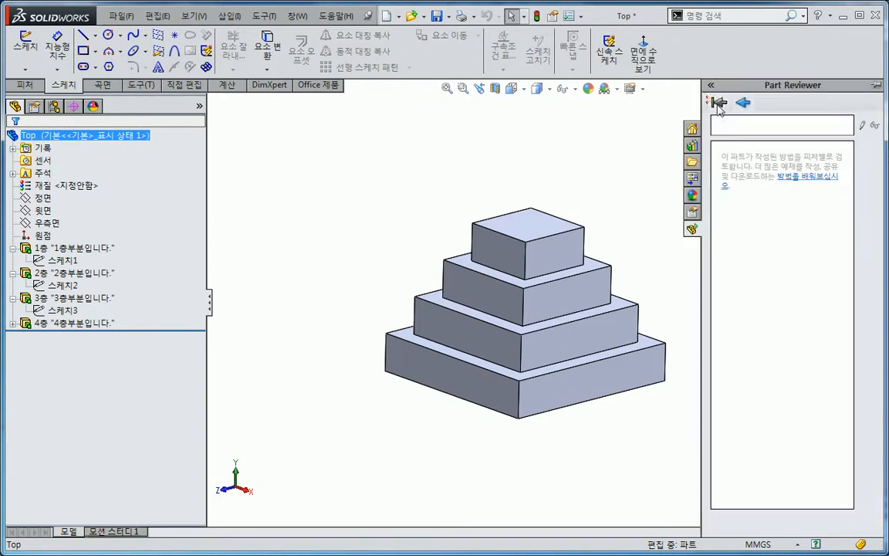
Step: Go to the first feature in the Part Reviewer and step forward through the tiers up to 4층
left_click(718, 105)
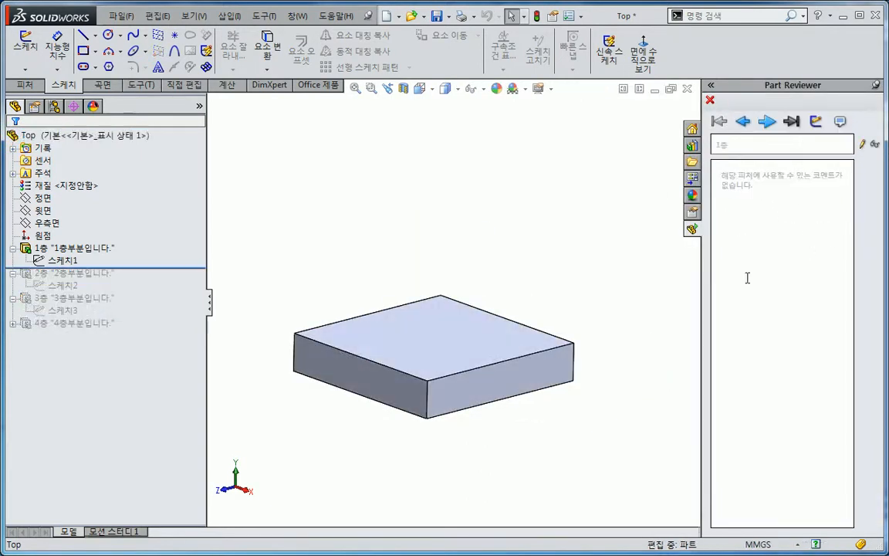
left_click(765, 122)
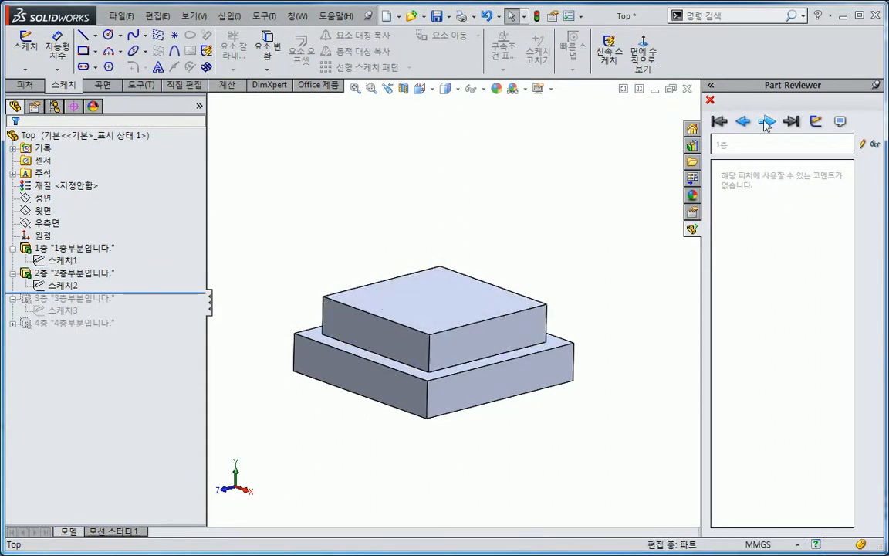
left_click(764, 122)
left_click(765, 122)
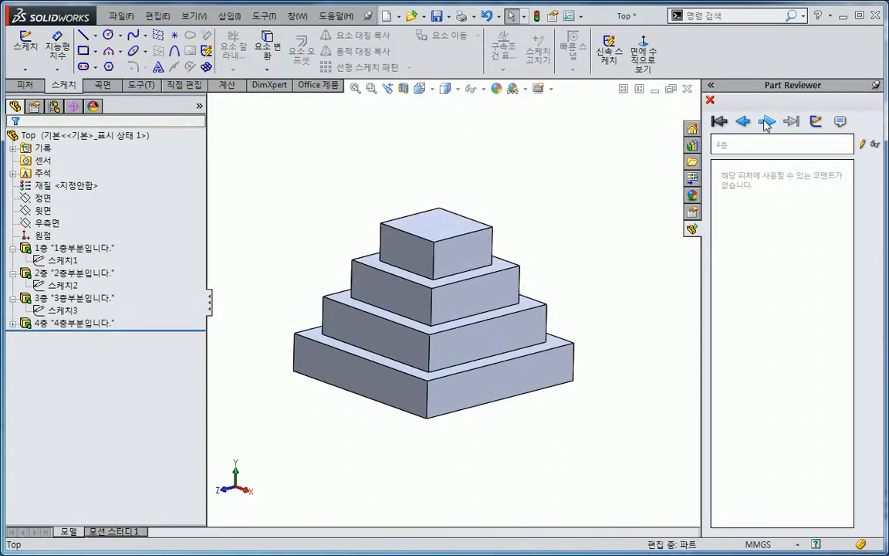
Step: Return the Part Reviewer to 1층 and step through the features again with their sketches included
left_click(718, 122)
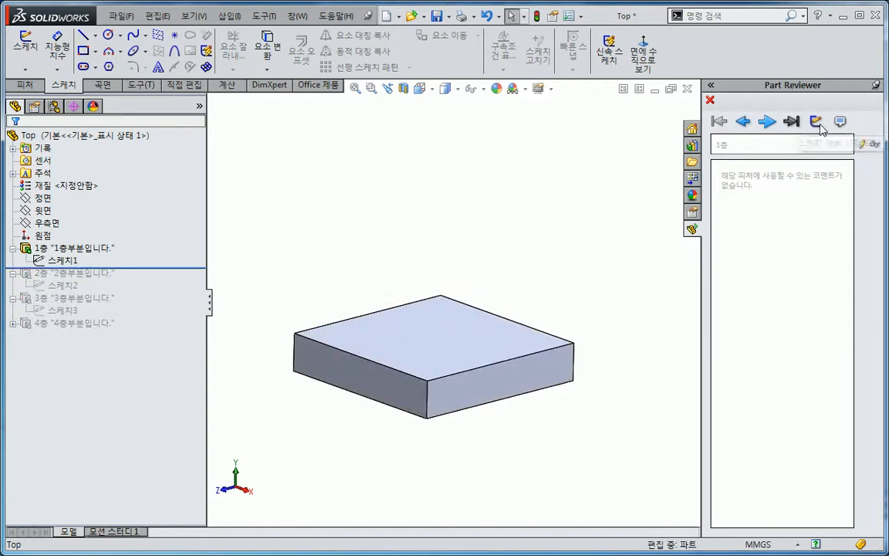
left_click(766, 122)
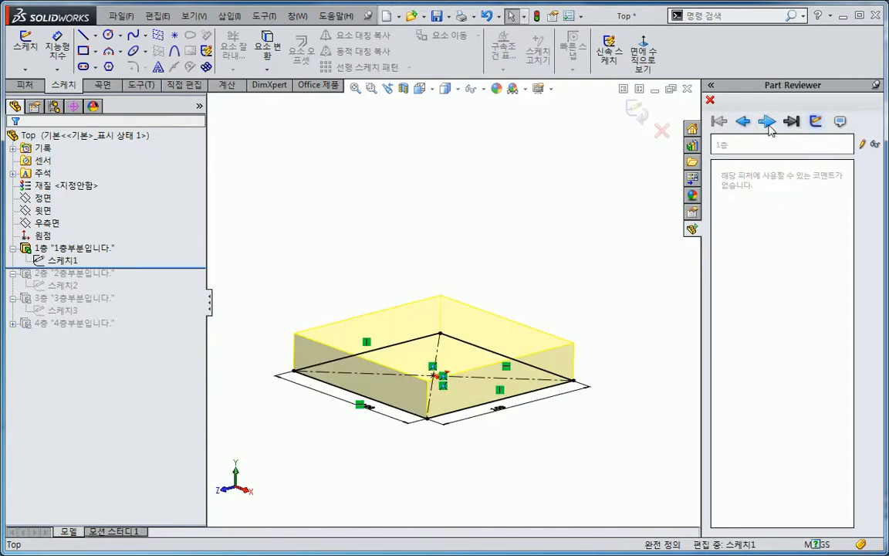
left_click(767, 124)
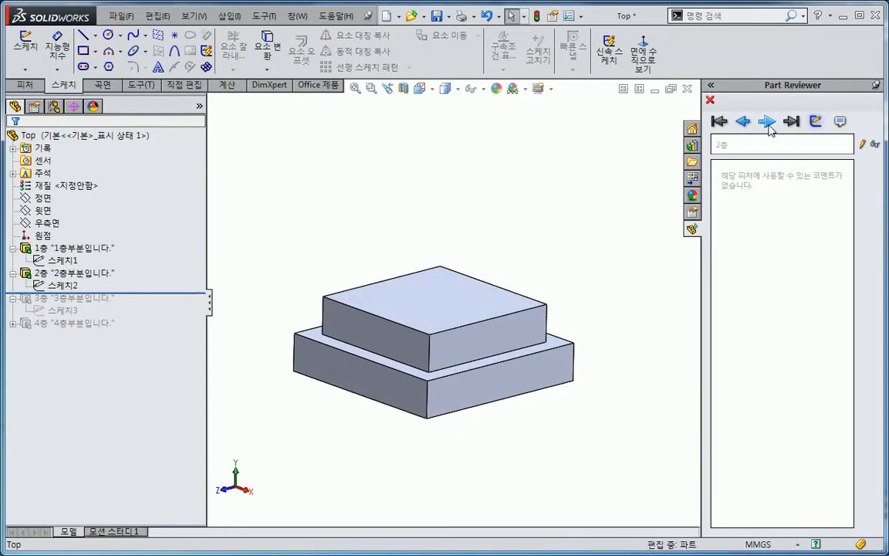
left_click(767, 122)
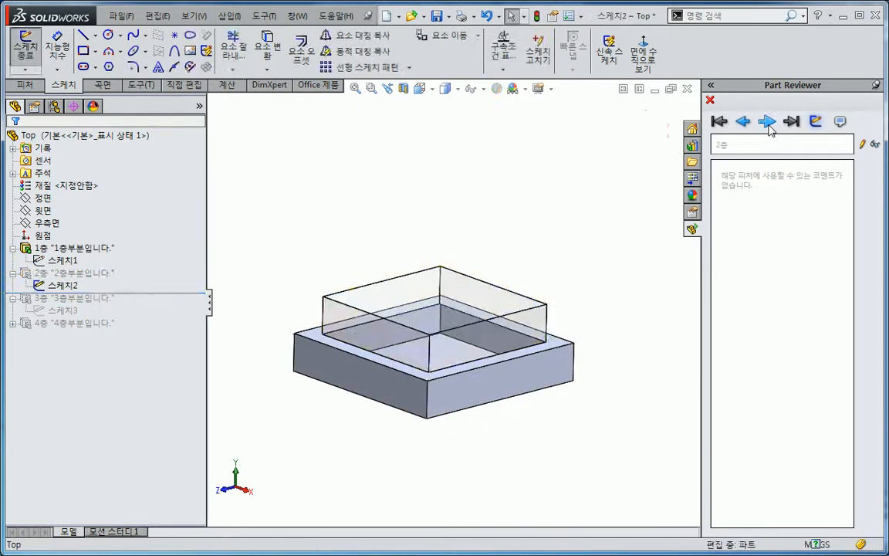
left_click(767, 123)
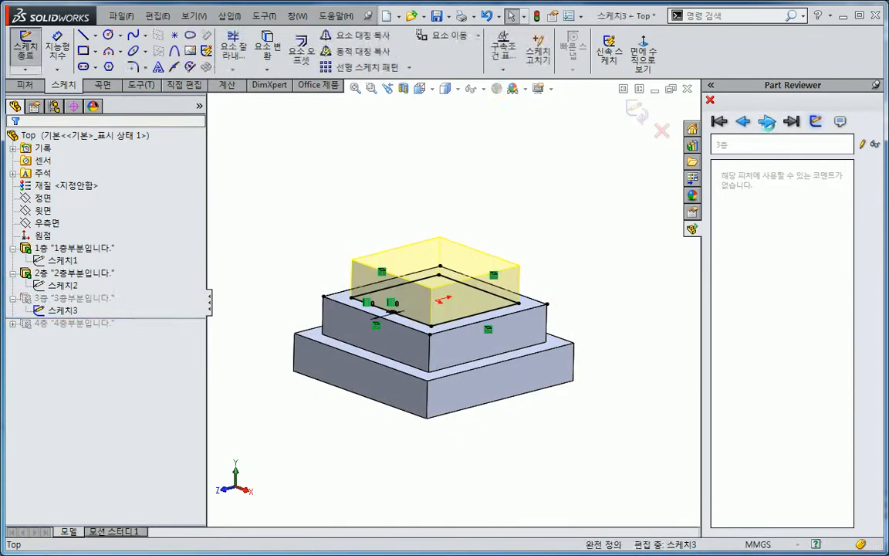
left_click(768, 125)
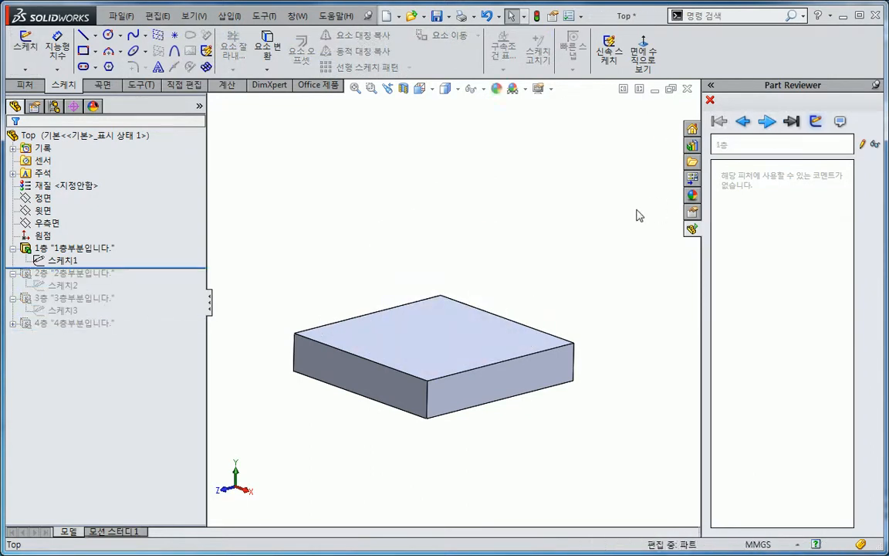
Step: Close the Part Reviewer and move the rollback bar below 4층 to restore all tiers
left_click(710, 100)
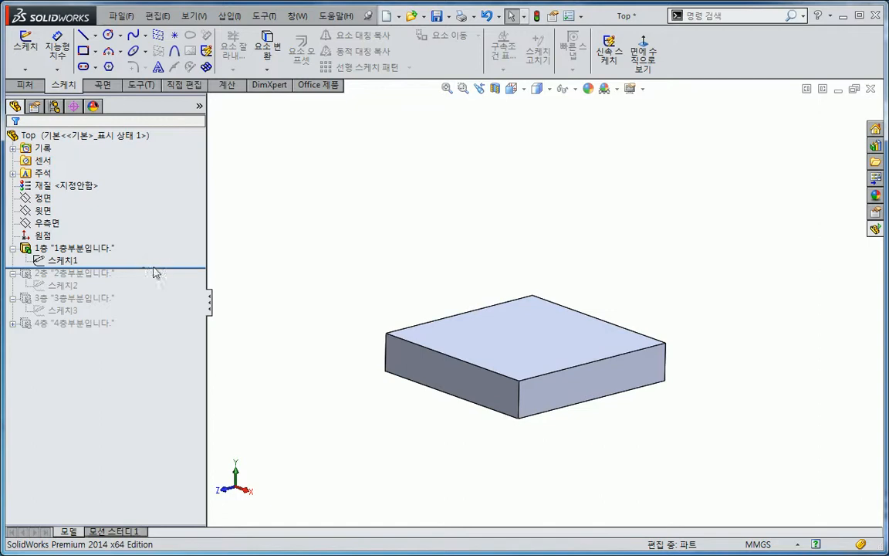
left_click_drag(159, 266, 149, 332)
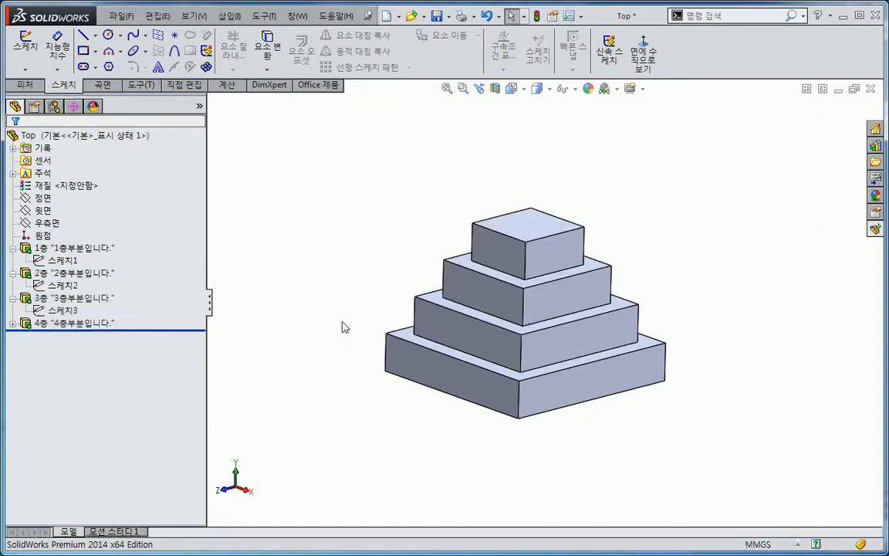
Step: Switch the Top part's feature tree to the simple tree view (단순 트리 보기 표시) and select 스케치1 in it
left_click(135, 138)
right_click(135, 137)
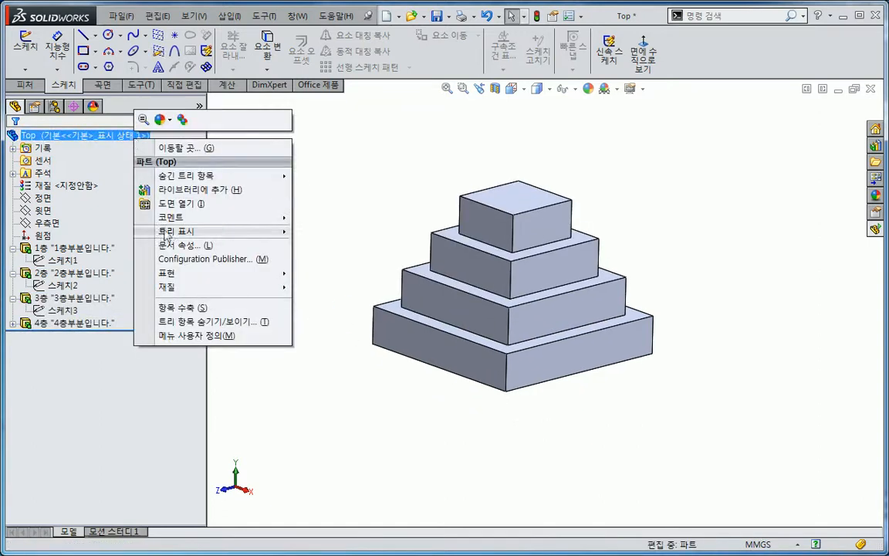
mouse_move(211, 233)
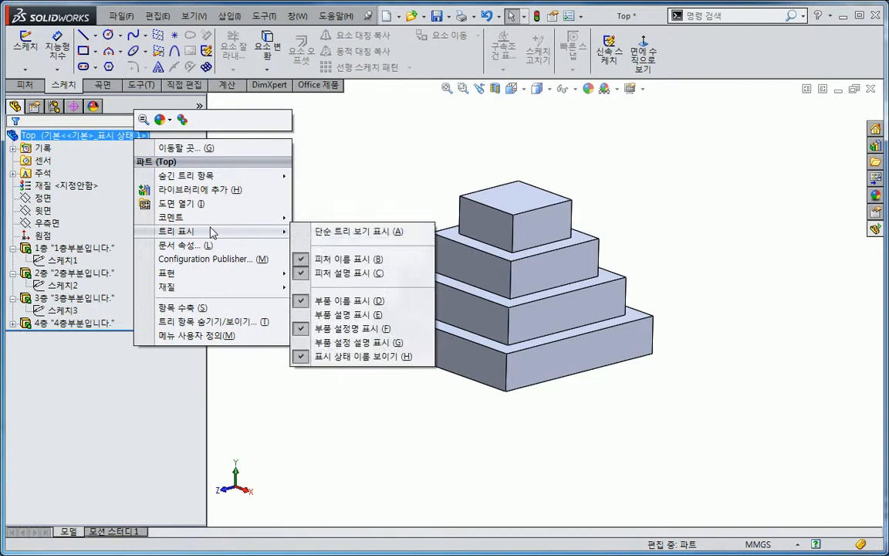
left_click(321, 232)
left_click(52, 249)
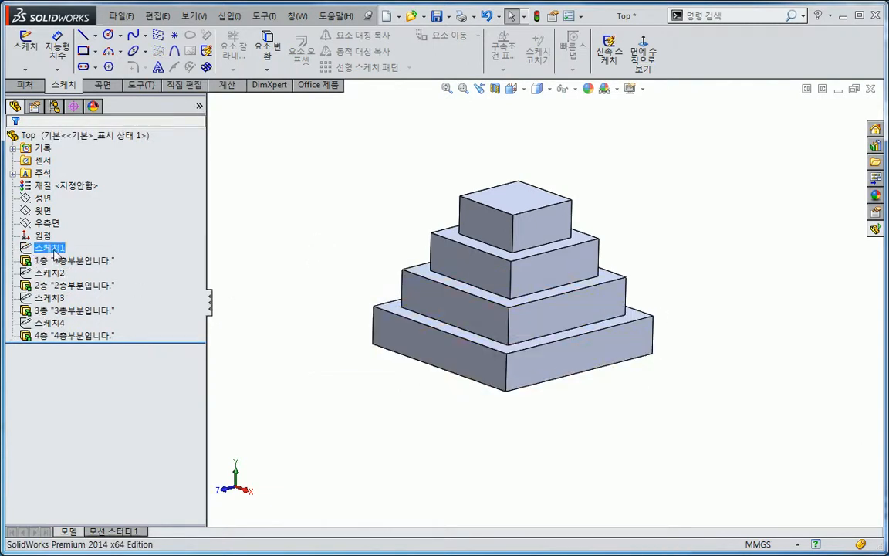
Step: Select each item in the simple tree in turn, from 1층 and 스케치2 through 4층, to examine the build order, and clear the selection
left_click(54, 260)
left_click(49, 272)
left_click(54, 285)
left_click(50, 300)
left_click(52, 311)
left_click(53, 323)
left_click(54, 336)
left_click(294, 331)
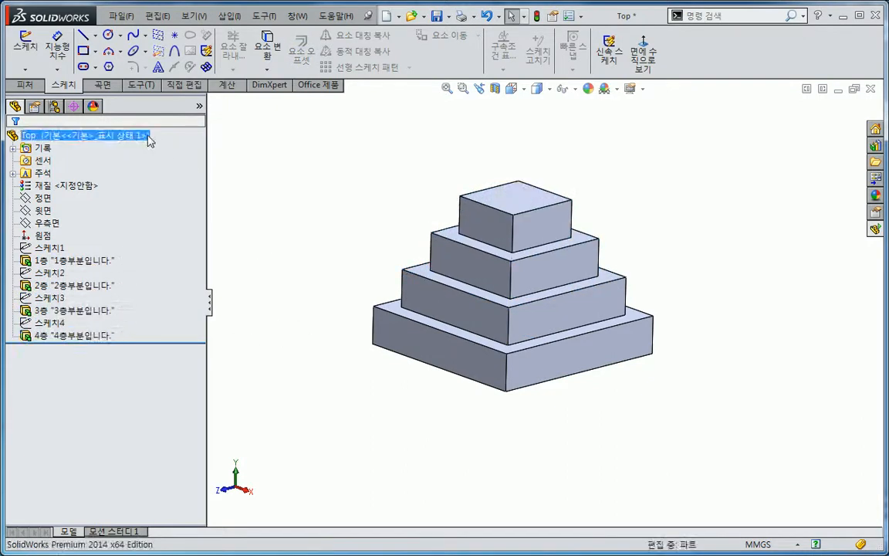
Step: Turn off the simple tree view (단순 트리 보기 표시) for the Top part
right_click(148, 136)
mouse_move(199, 173)
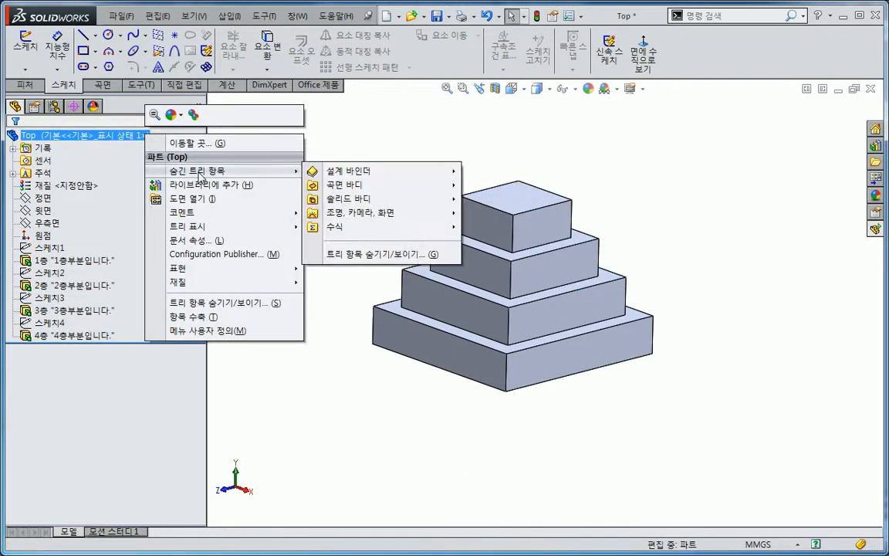
mouse_move(247, 227)
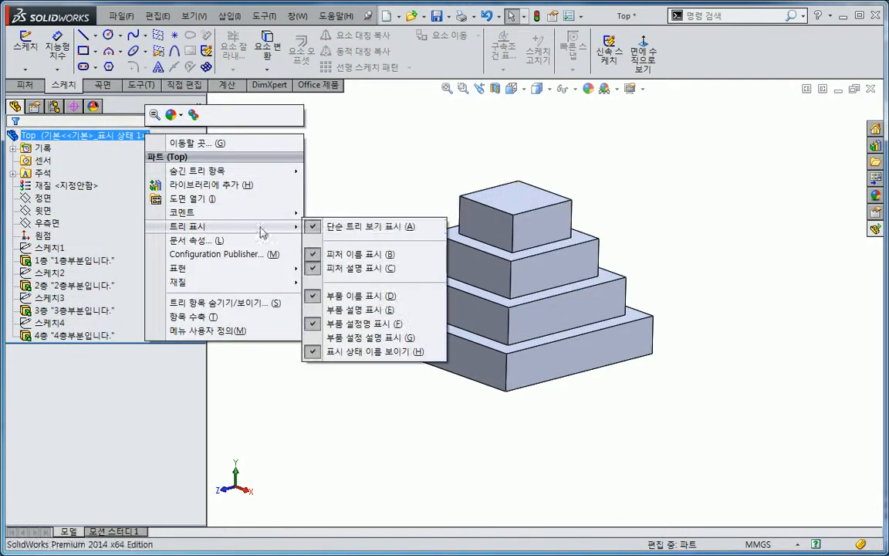
left_click(346, 231)
right_click(123, 136)
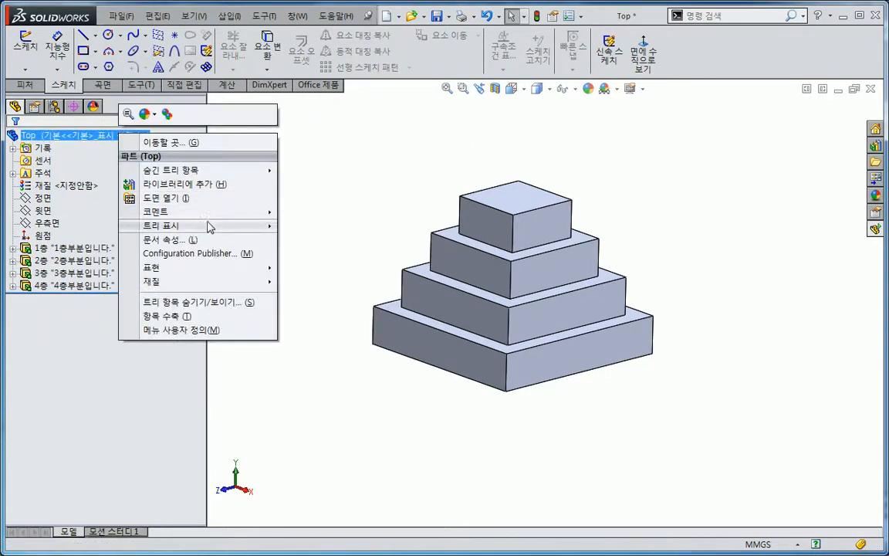
mouse_move(207, 226)
left_click(332, 229)
Step: Expand 1층 and 2층 to examine the sketches nested under them, selecting each tier, and collapse both again
left_click(12, 248)
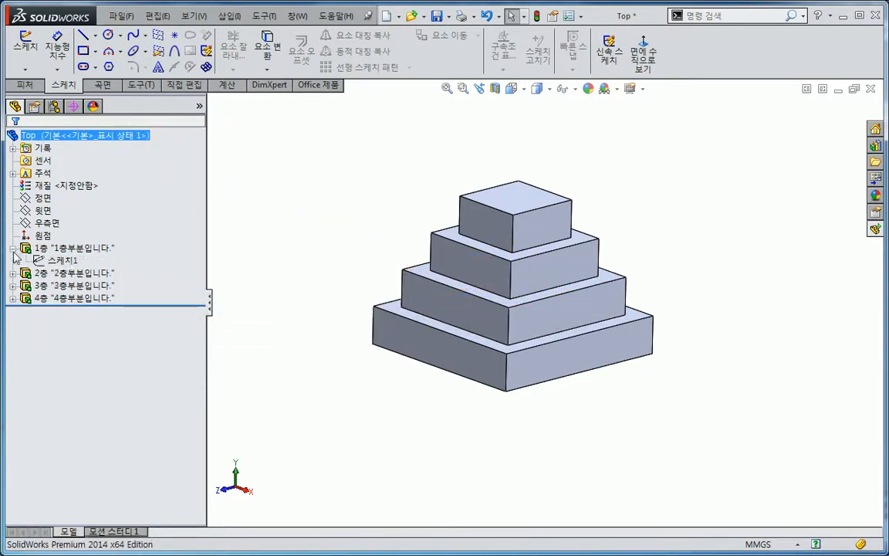
left_click(54, 249)
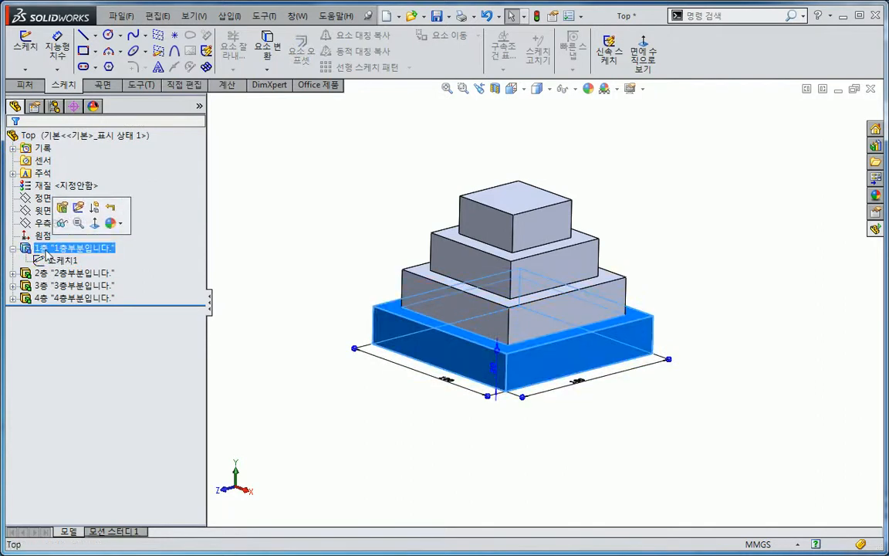
left_click(12, 272)
left_click(73, 273)
left_click(238, 275)
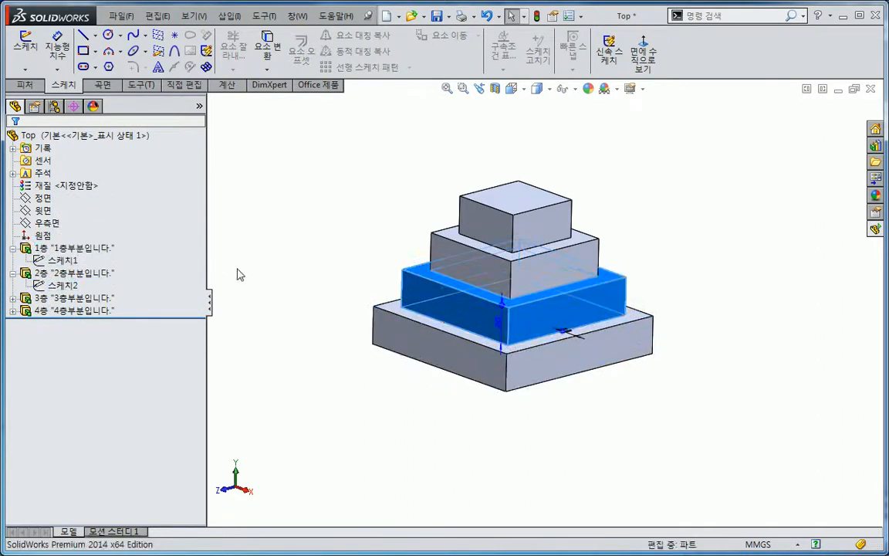
left_click(13, 272)
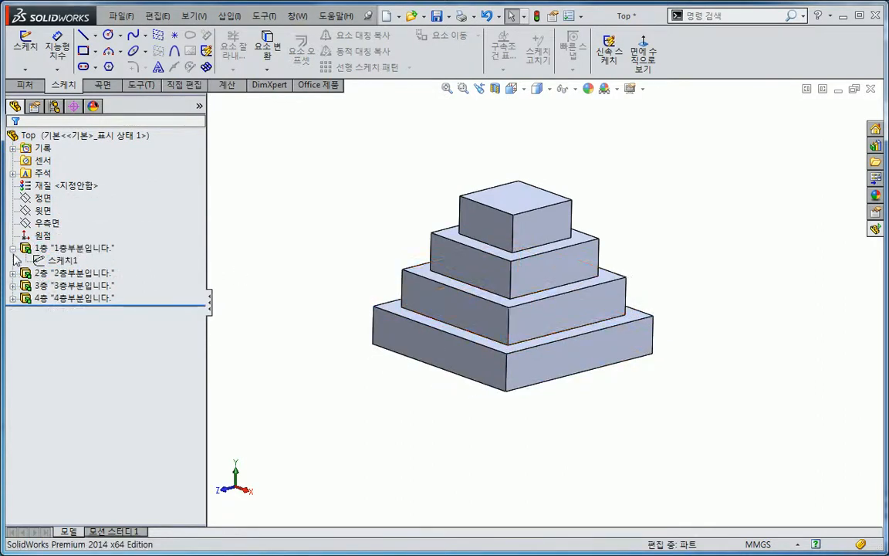
left_click(12, 248)
Step: Switch the Top part's tree to the simple tree view and back to the nested view for comparison
right_click(133, 135)
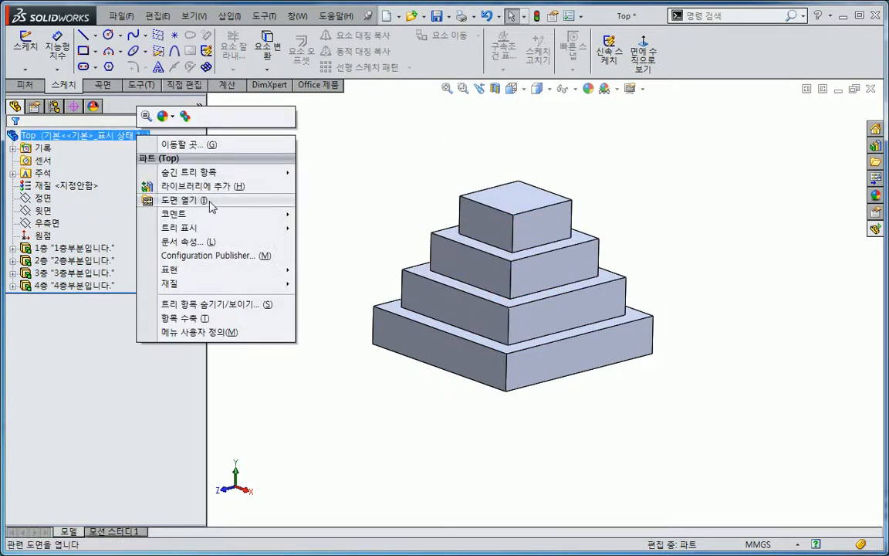
mouse_move(204, 227)
left_click(301, 229)
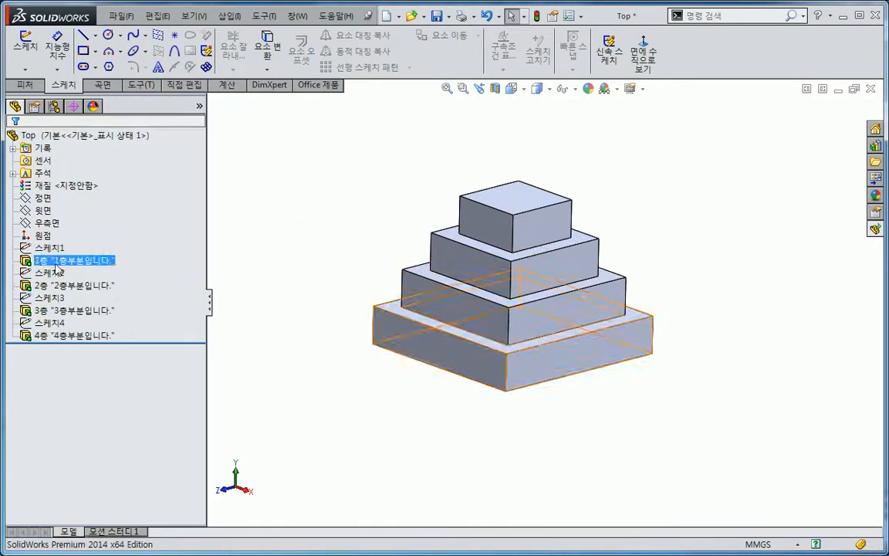
right_click(138, 145)
mouse_move(206, 232)
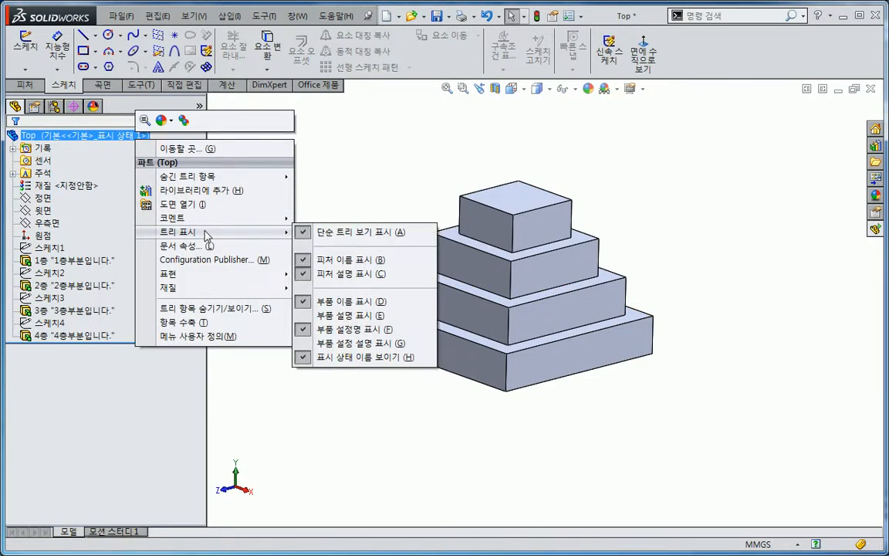
left_click(306, 233)
right_click(123, 137)
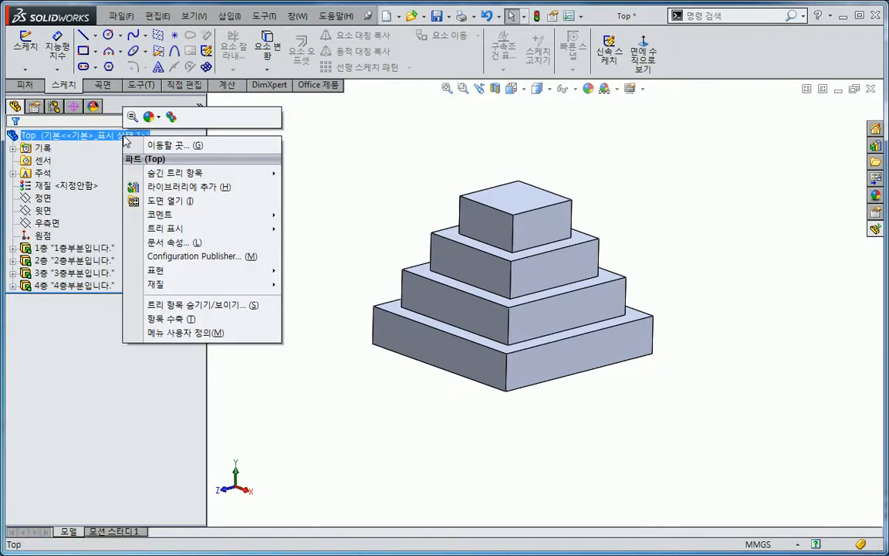
mouse_move(182, 228)
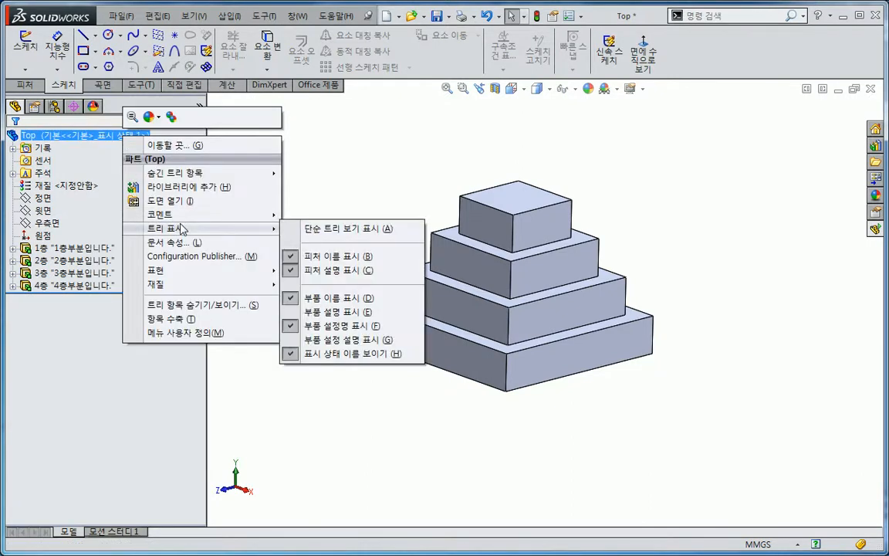
left_click(348, 177)
Step: Switch to the PowerPoint lecture notes and examine the slide's pictures comparing the tree with simple tree view off and on
middle_click_drag(265, 276, 292, 314)
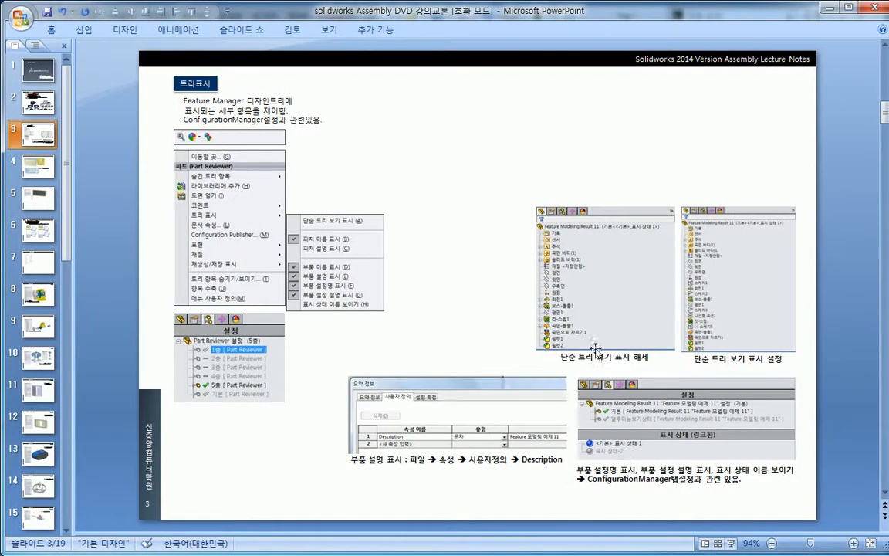
left_click(596, 349)
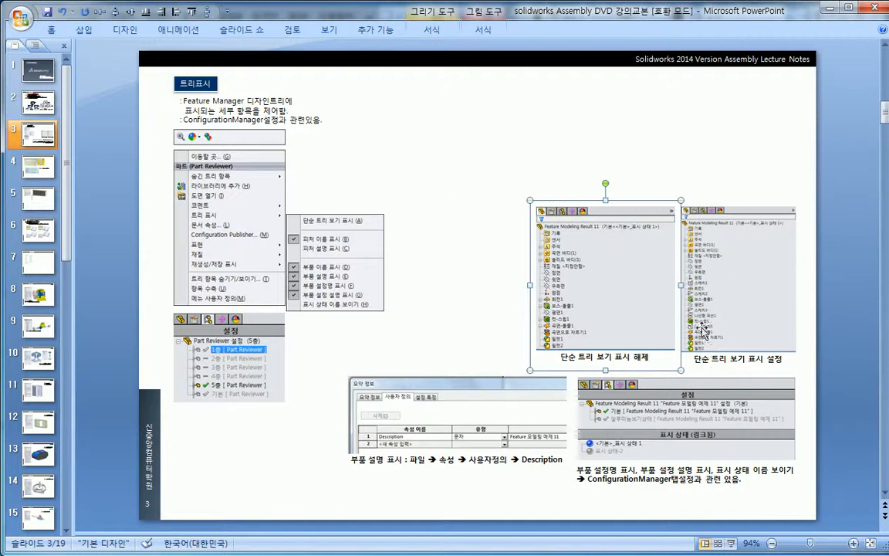
left_click(825, 367)
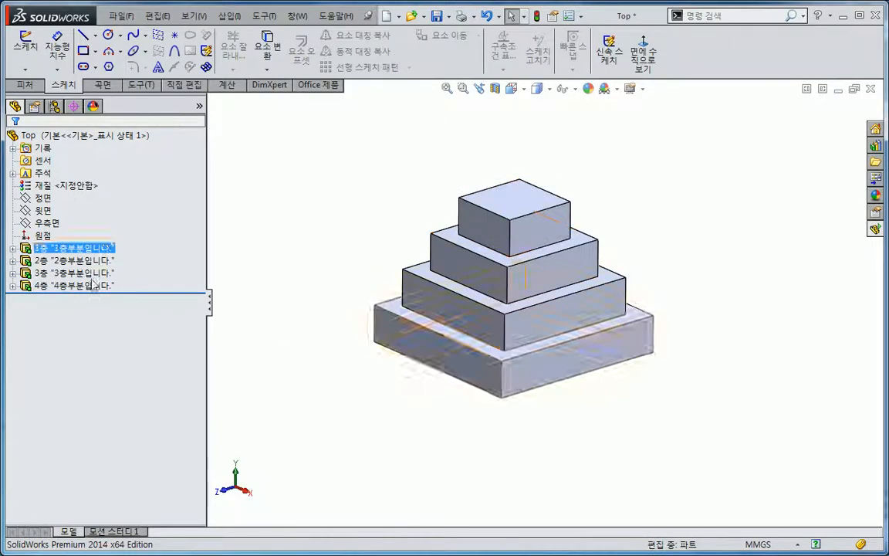
left_click(139, 138)
right_click(140, 138)
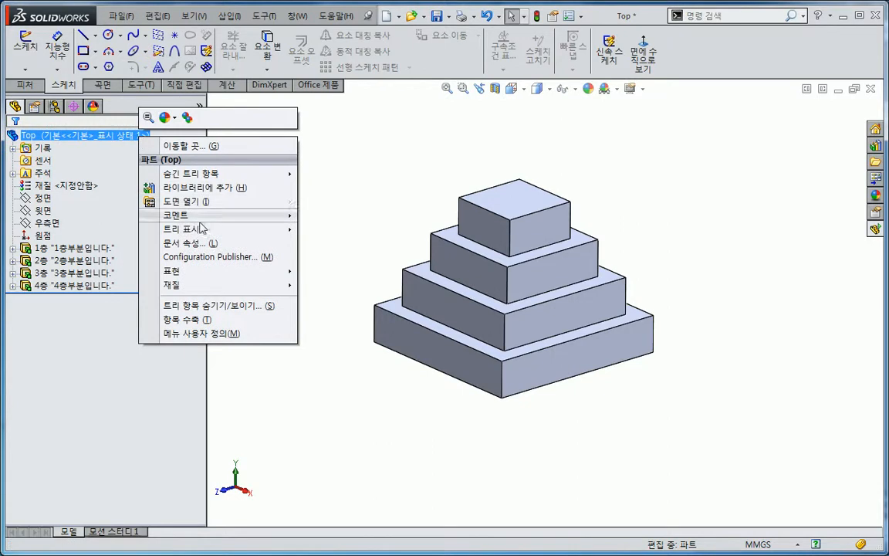
mouse_move(199, 230)
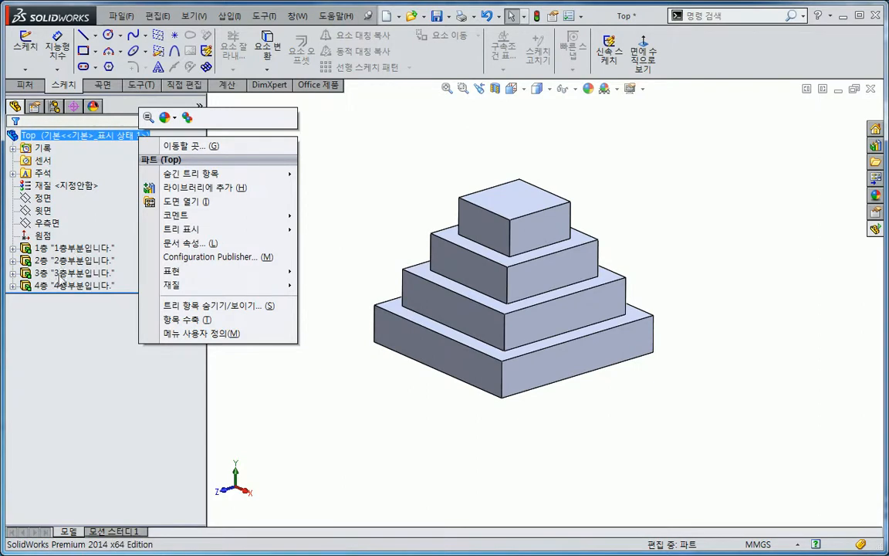
mouse_move(236, 230)
left_click(353, 173)
Step: Save the Top part under the new name Top_Test
left_click(118, 15)
left_click(152, 130)
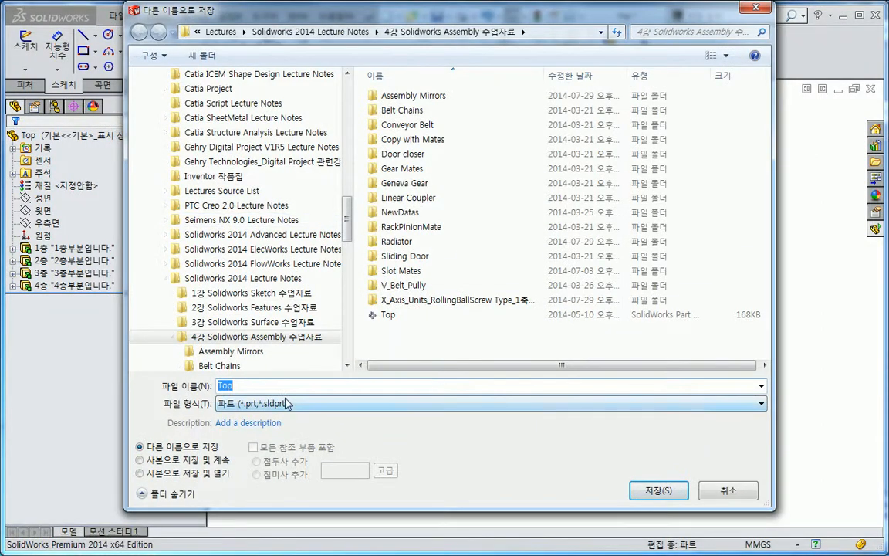
type("_ㅅ")
key("Return")
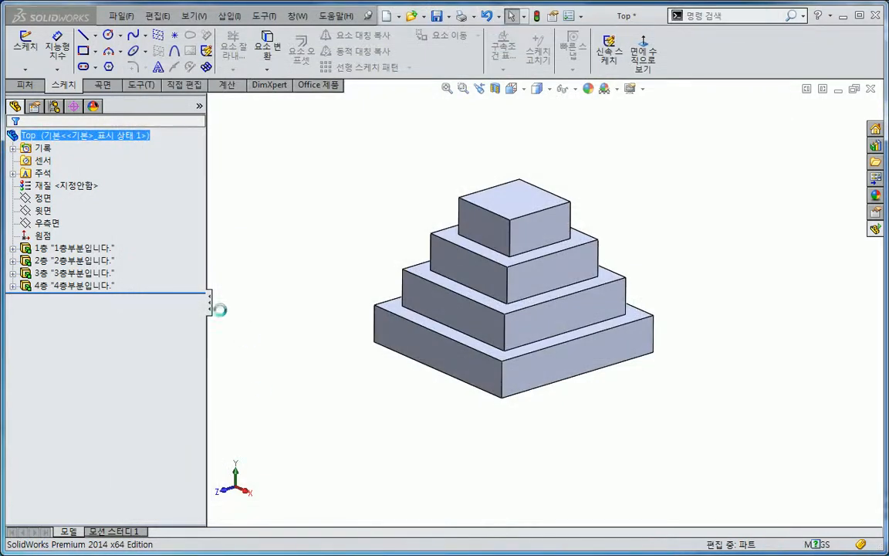
Step: Try to turn off the component name display (부품 이름 표시) in the Top_Test feature tree
left_click(47, 136)
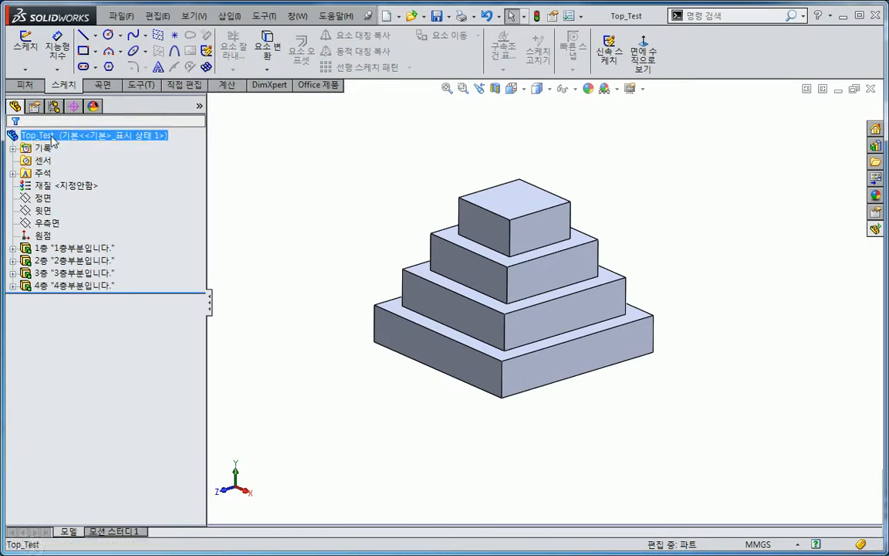
right_click(52, 139)
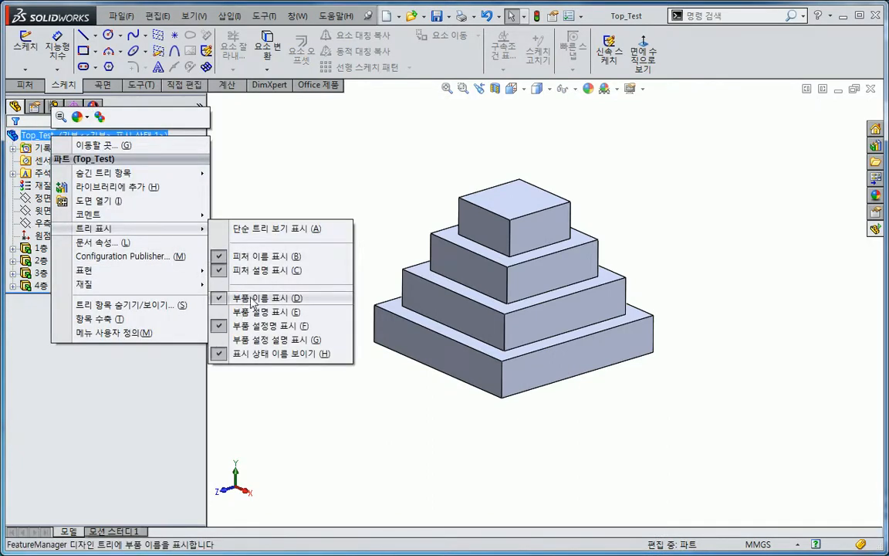
left_click(251, 304)
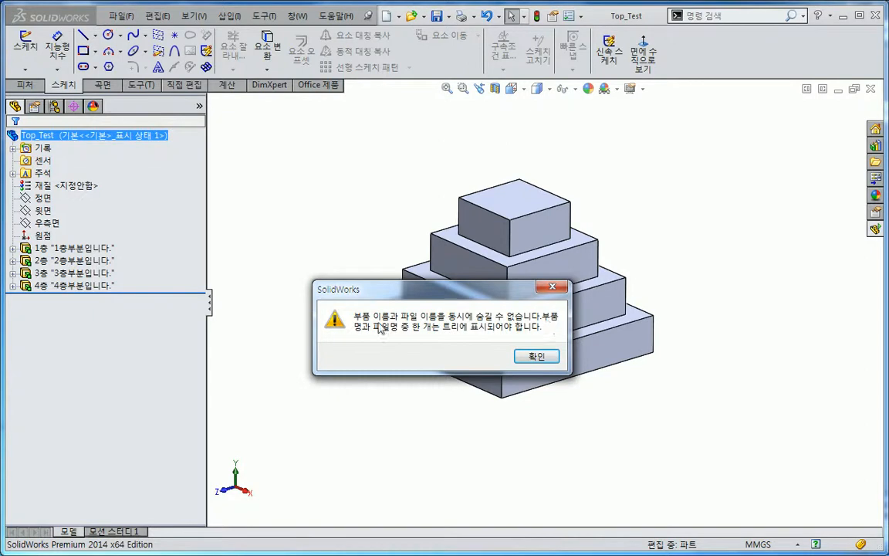
left_click(536, 358)
Step: Turn on the component description display (부품 설명 표시) for Top_Test, toggle it off and on again, and clear the selection
right_click(128, 136)
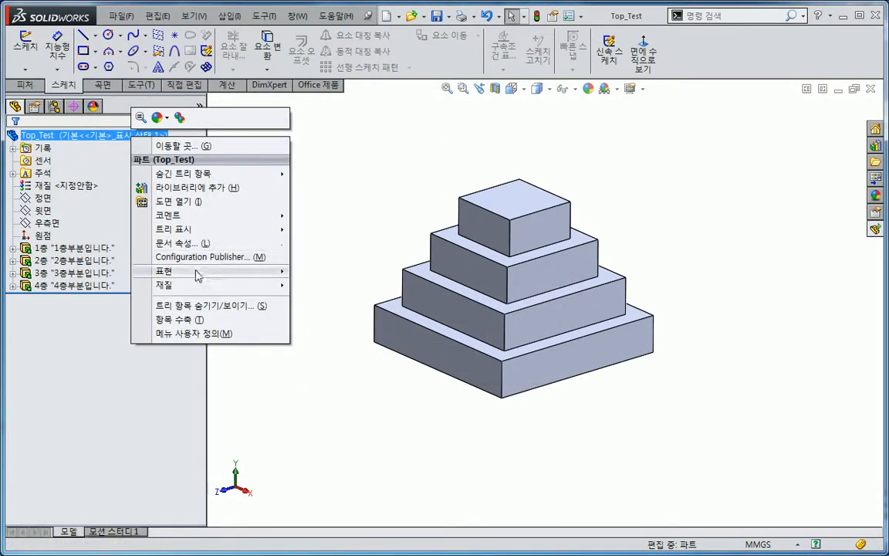
mouse_move(193, 229)
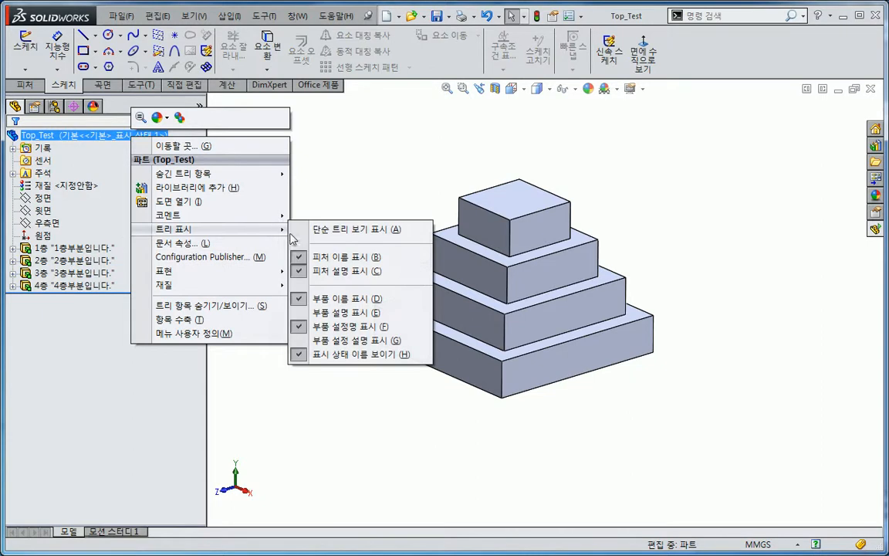
left_click(338, 312)
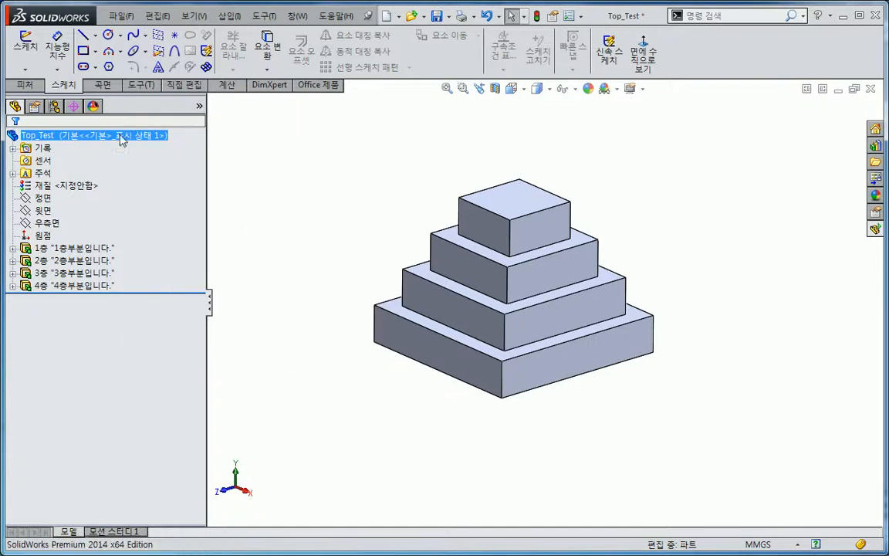
right_click(163, 141)
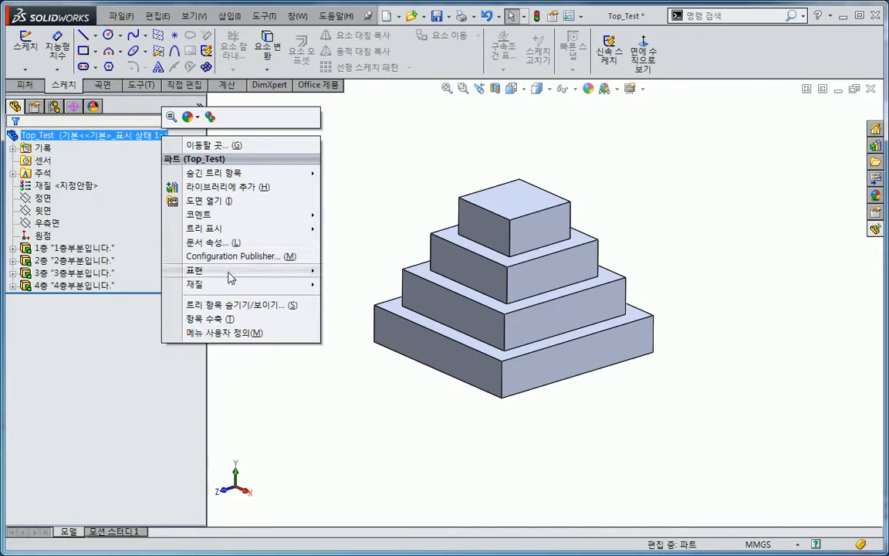
mouse_move(247, 228)
left_click(354, 313)
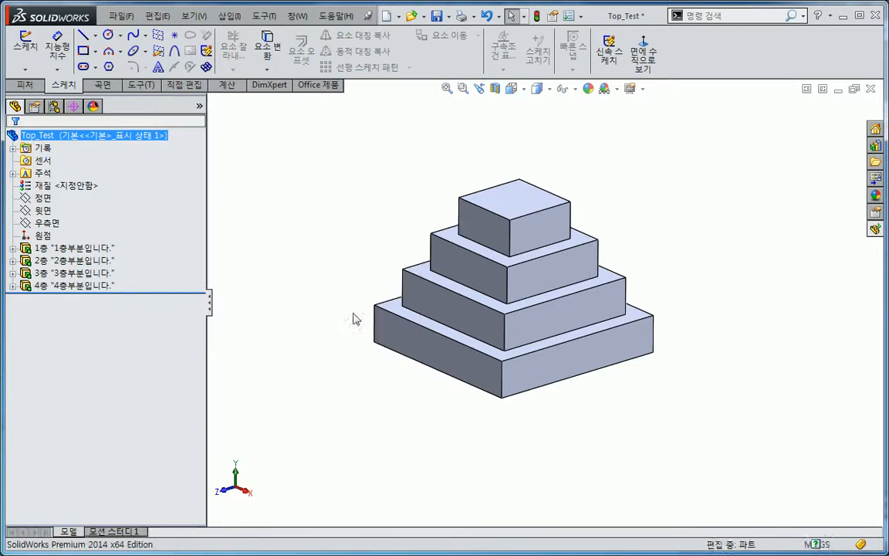
right_click(154, 140)
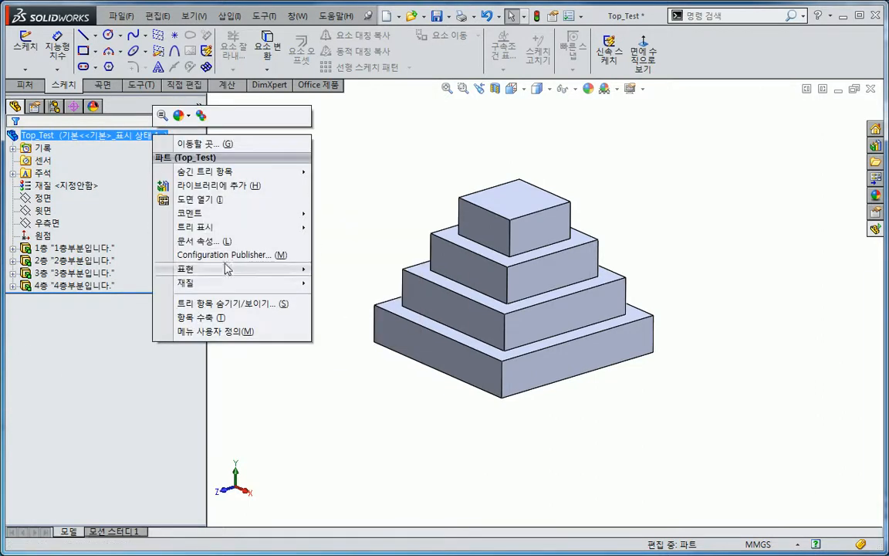
left_click(337, 309)
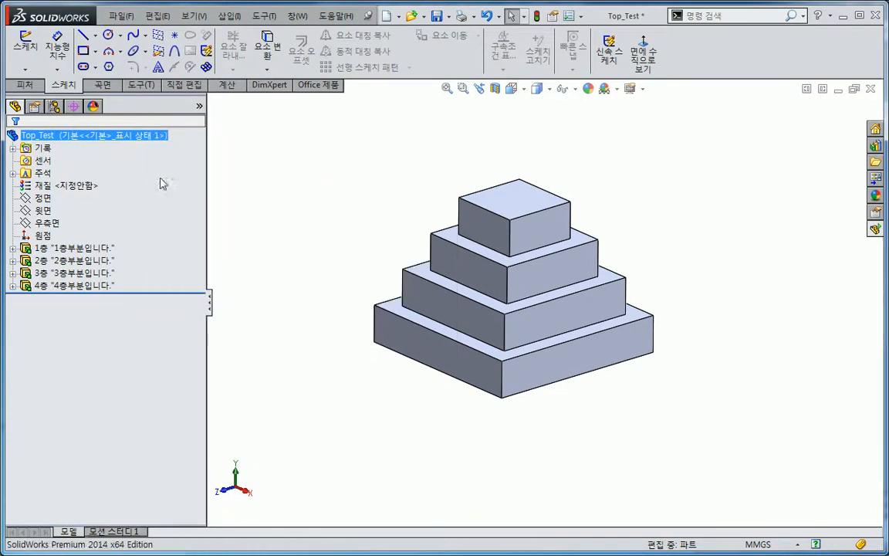
left_click(282, 194)
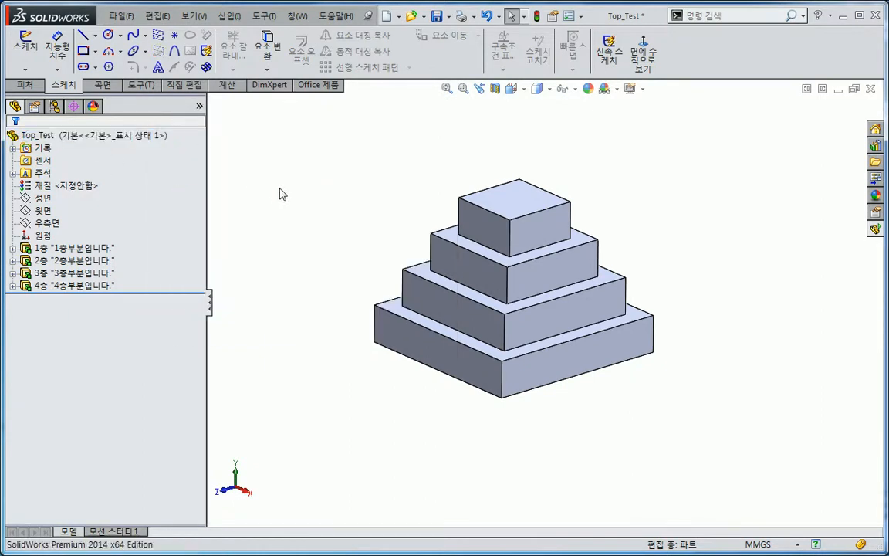
Step: Open the file properties of Top_Test and examine its summary, custom (사용자 정의) and configuration-specific (설정 특정) property options
left_click(121, 16)
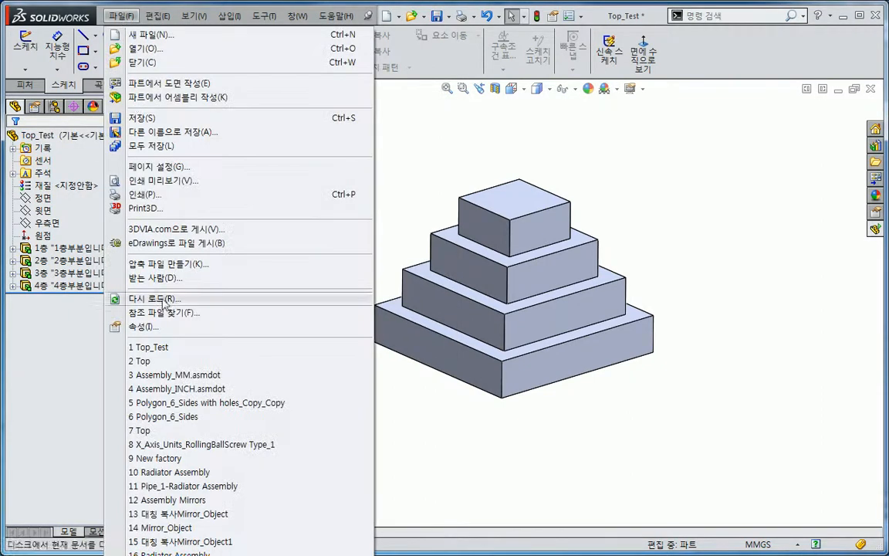
left_click(162, 330)
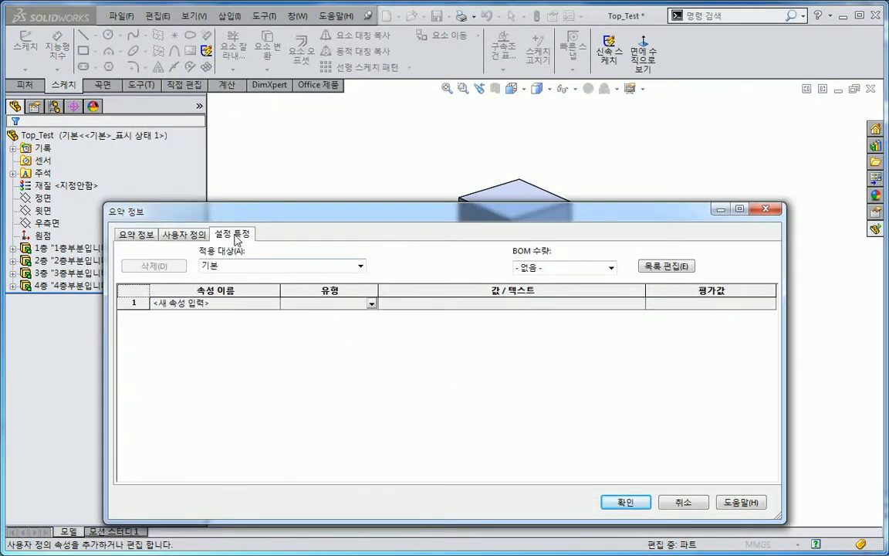
left_click(185, 234)
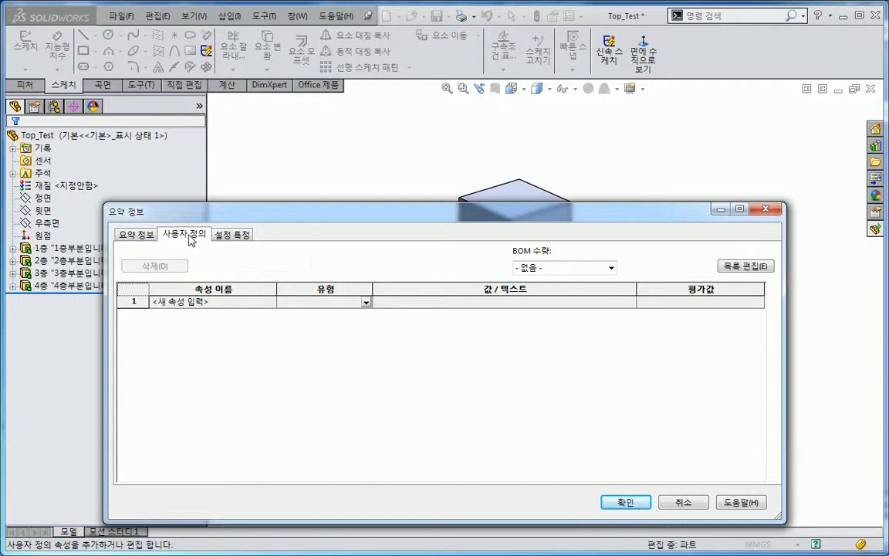
left_click(216, 301)
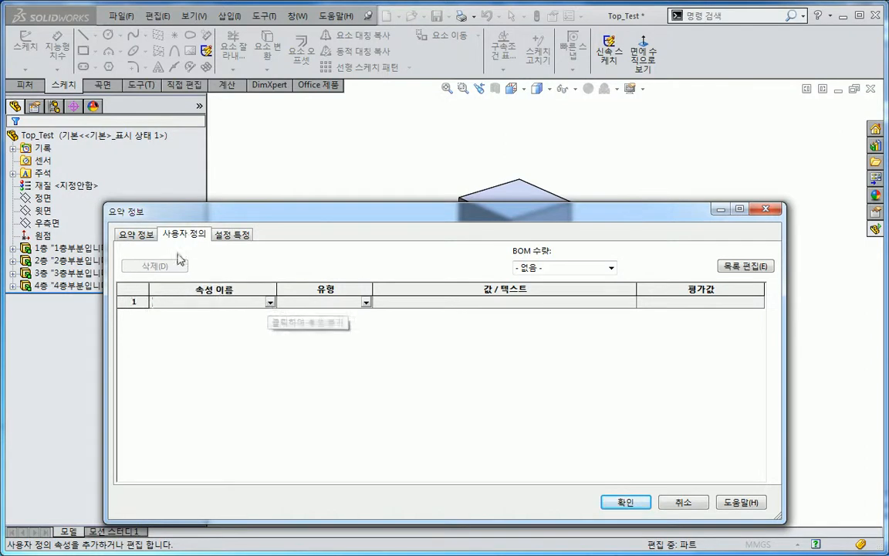
left_click(133, 234)
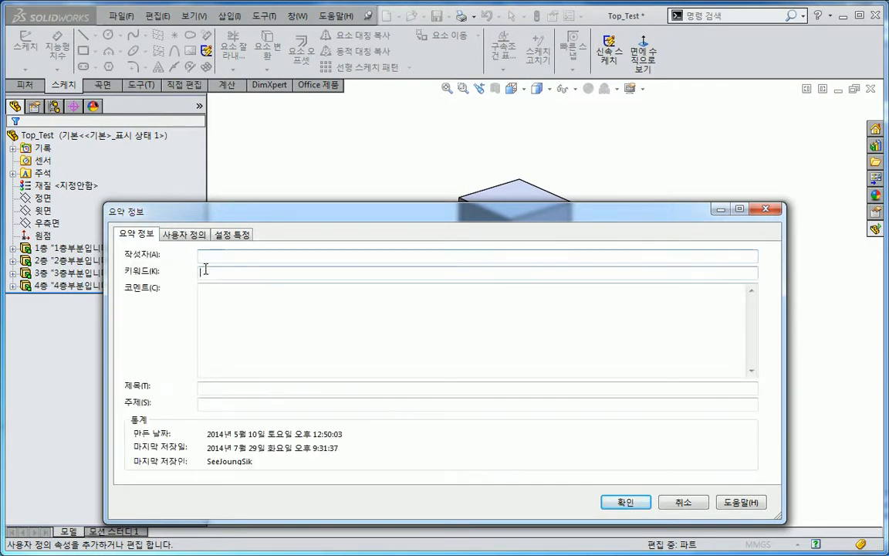
left_click(214, 387)
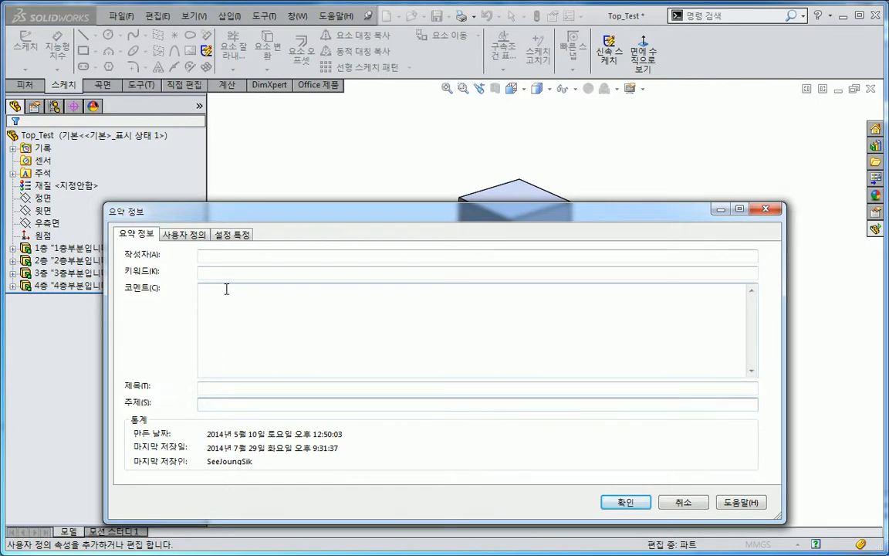
left_click(237, 236)
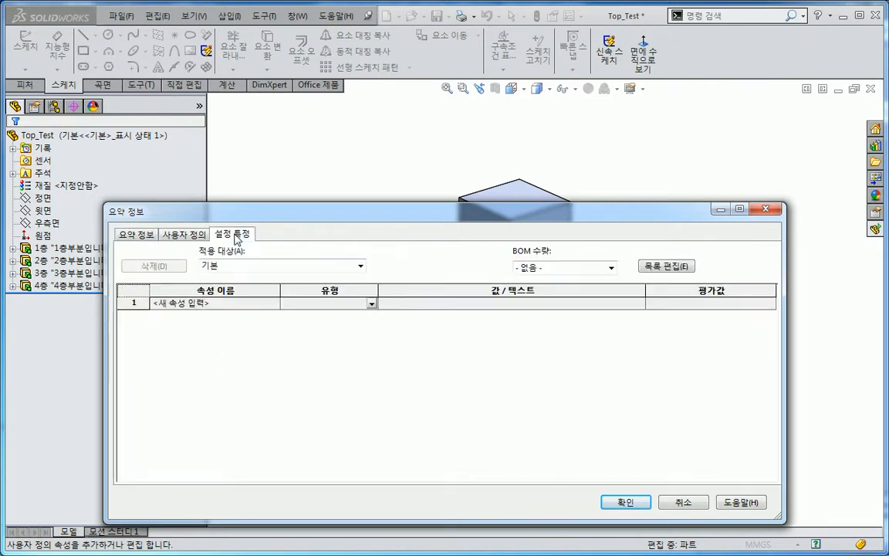
left_click(198, 302)
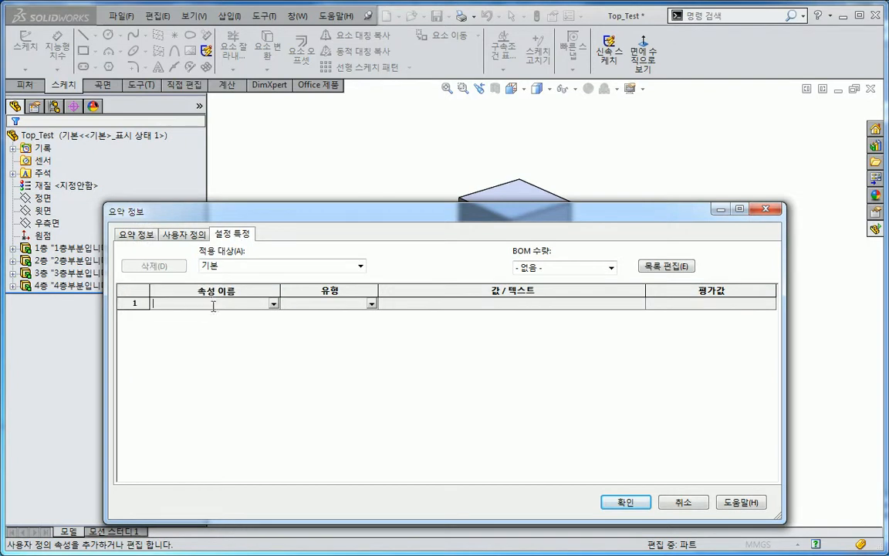
left_click(274, 303)
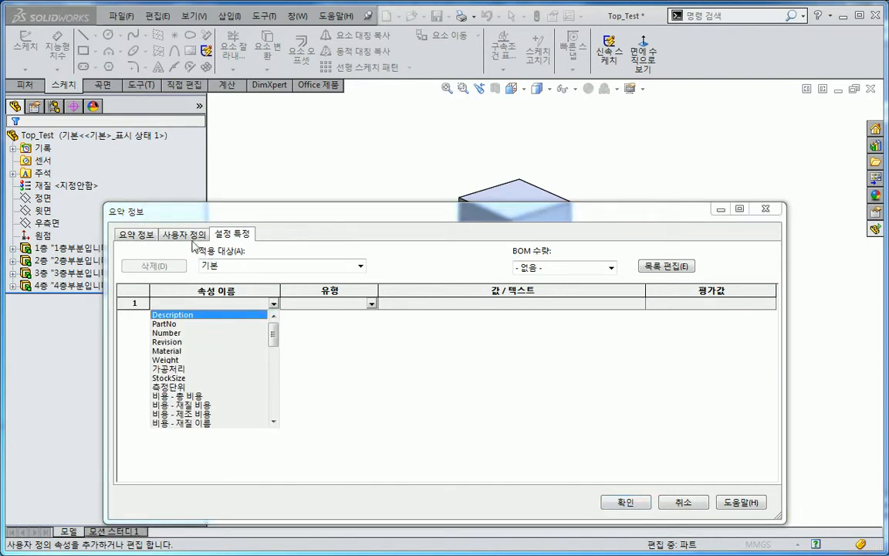
Step: Add a custom Description property of type 문자 with the value 탑모델링예제 to the Top_Test part and accept the file properties
left_click(184, 234)
left_click(232, 302)
left_click(269, 302)
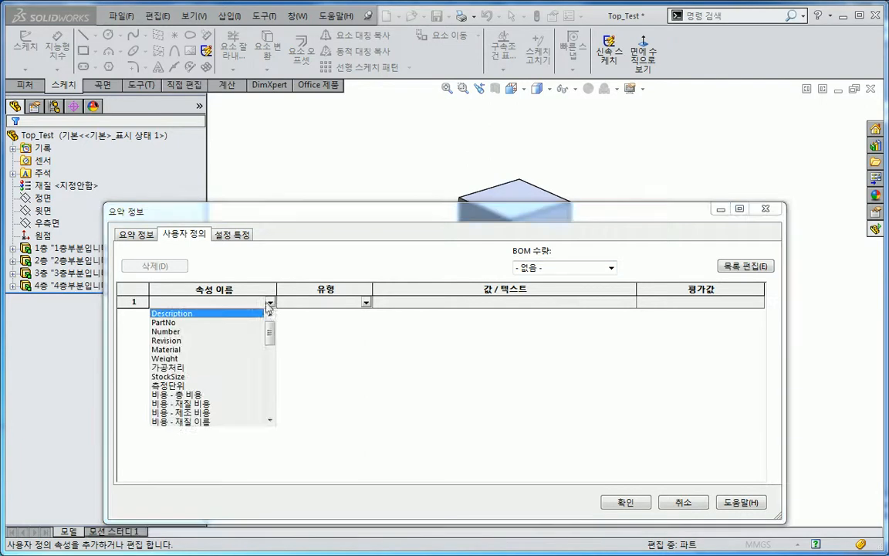
left_click(240, 314)
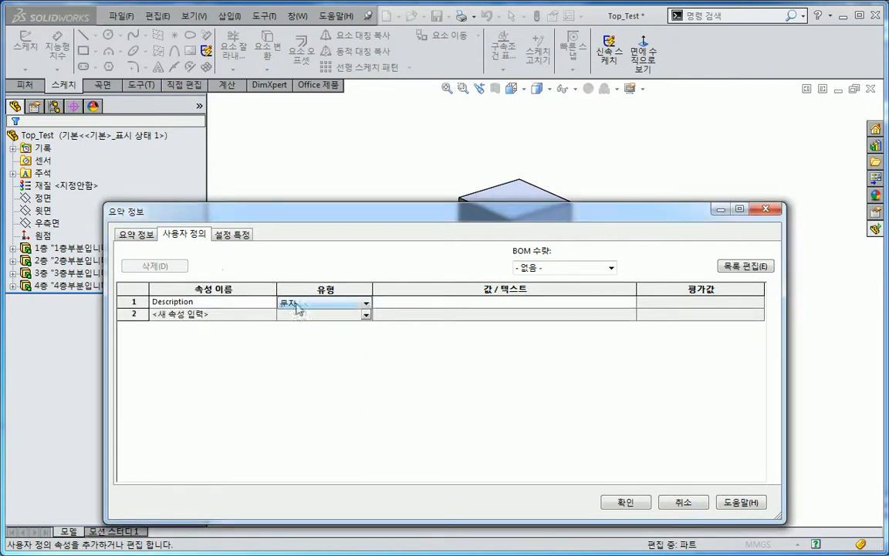
left_click(418, 303)
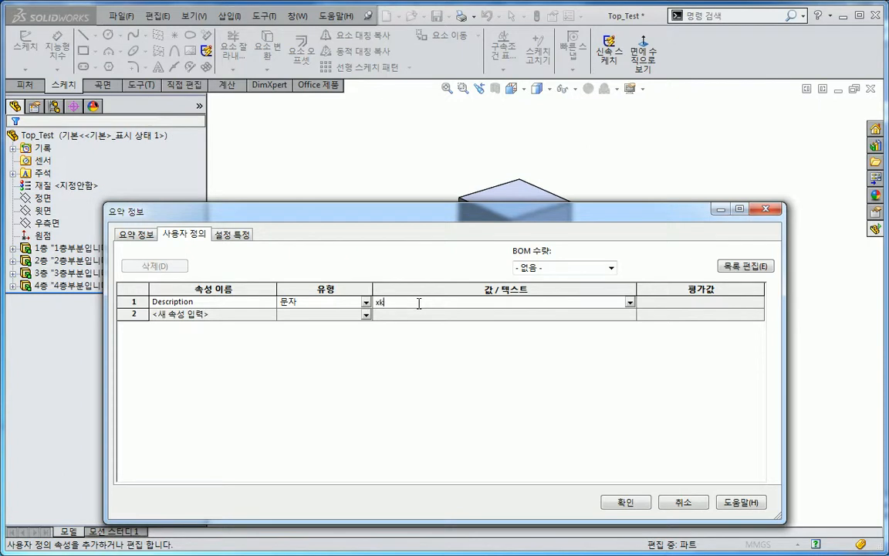
type("탑ㅁ")
type("델링예제")
key("Return")
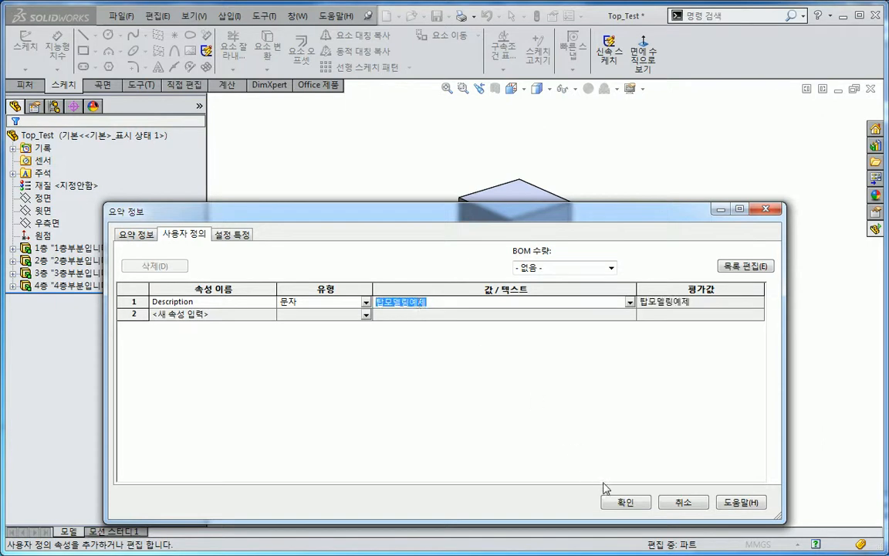
left_click(619, 503)
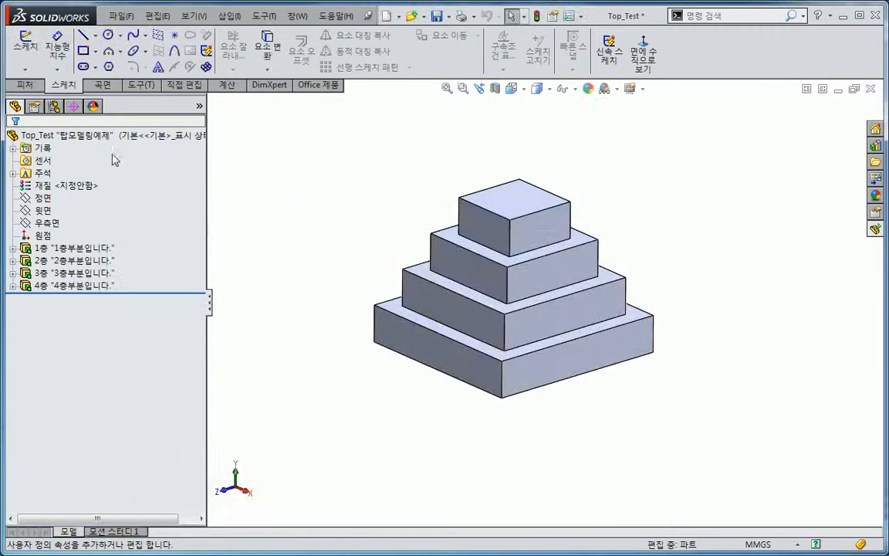
Step: Turn the component description display (부품 설명 표시) off and back on for Top_Test in the feature tree
right_click(75, 137)
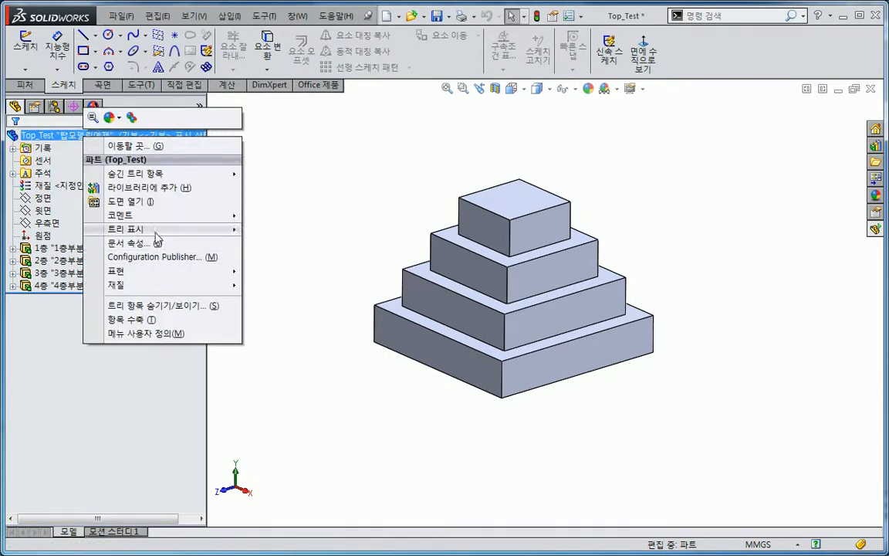
mouse_move(146, 228)
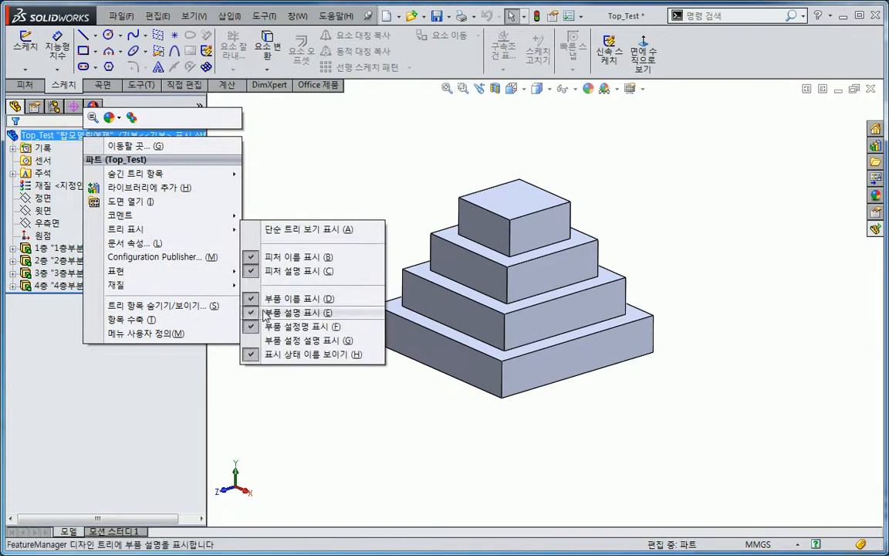
left_click(263, 313)
right_click(129, 135)
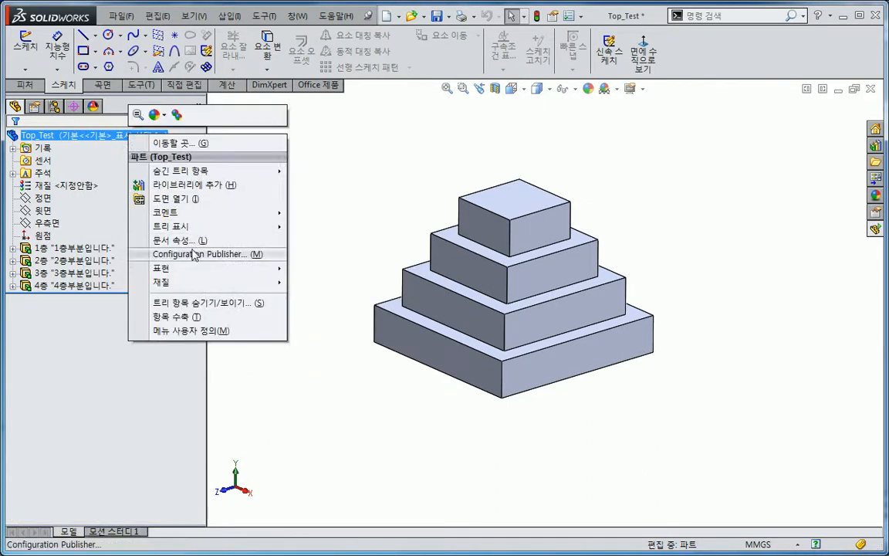
mouse_move(185, 226)
left_click(311, 312)
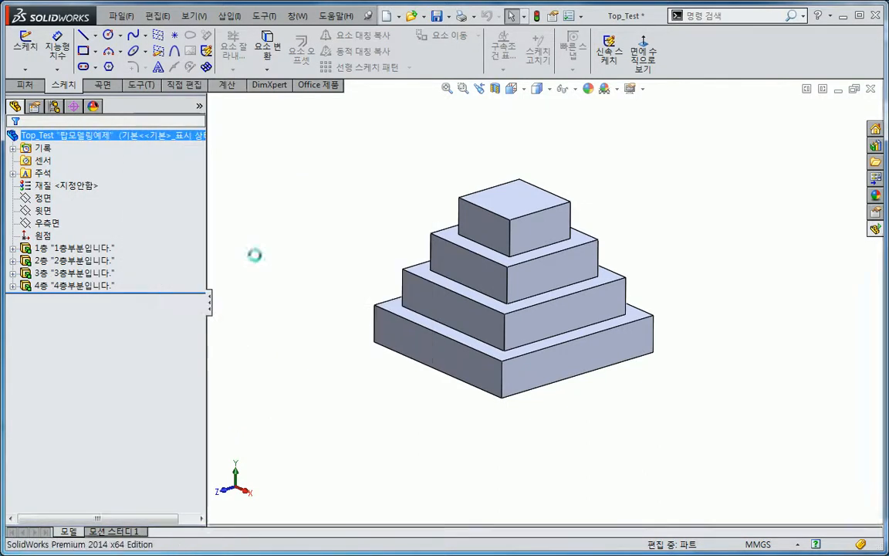
Step: Turn the component name display (부품 이름 표시) off and back on for Top_Test in the feature tree
right_click(143, 138)
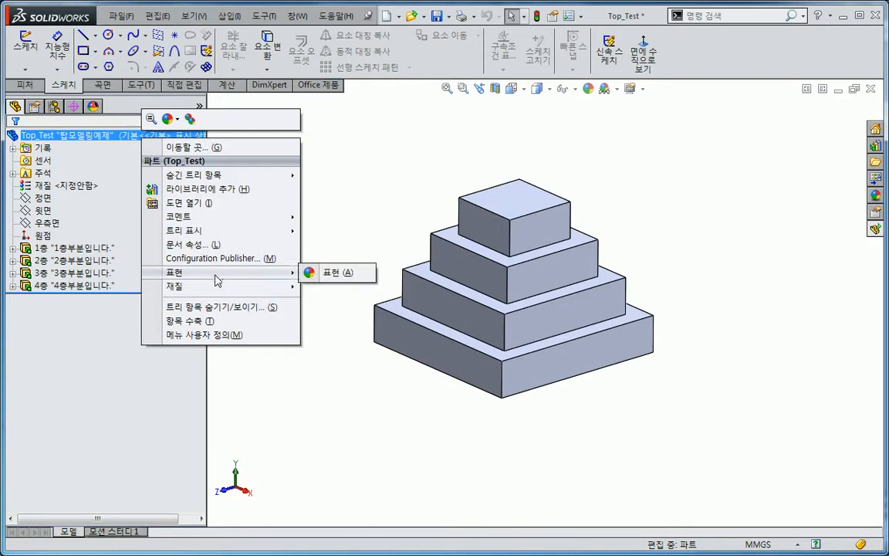
mouse_move(228, 231)
left_click(339, 301)
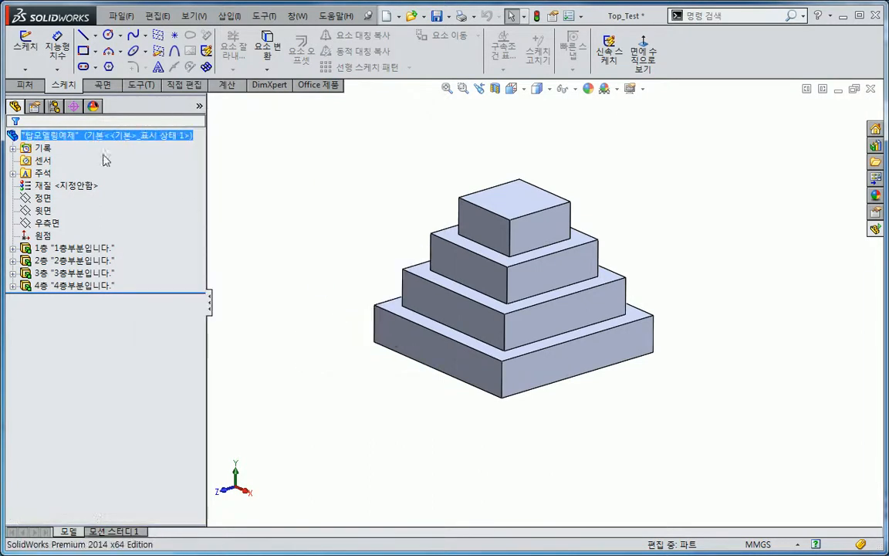
right_click(46, 142)
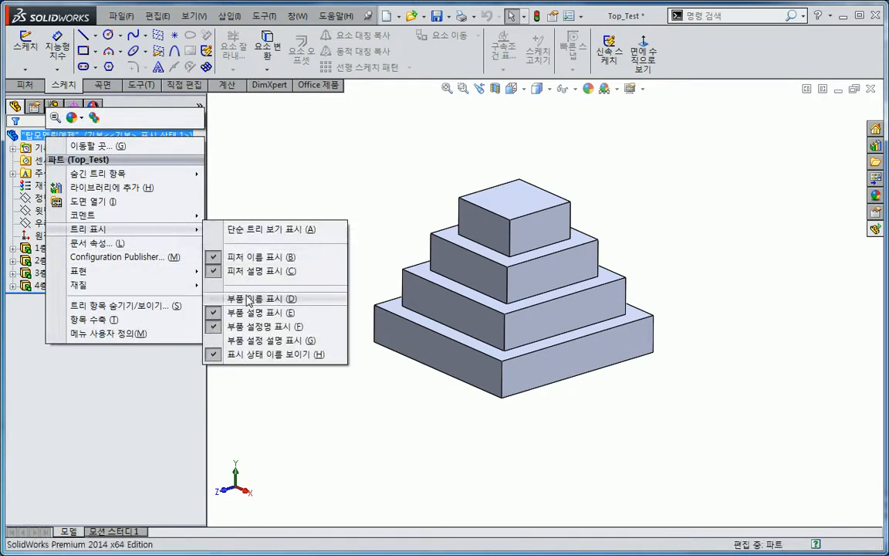
left_click(247, 299)
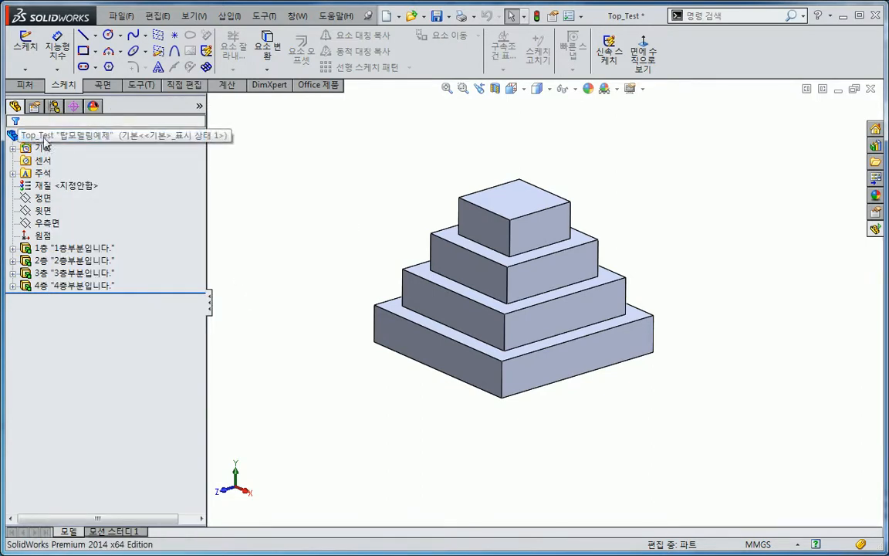
right_click(75, 136)
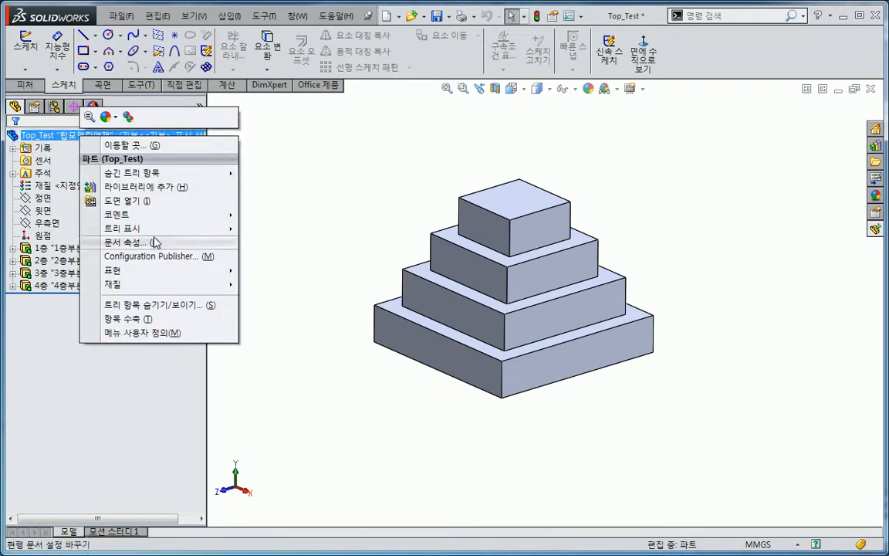
mouse_move(146, 229)
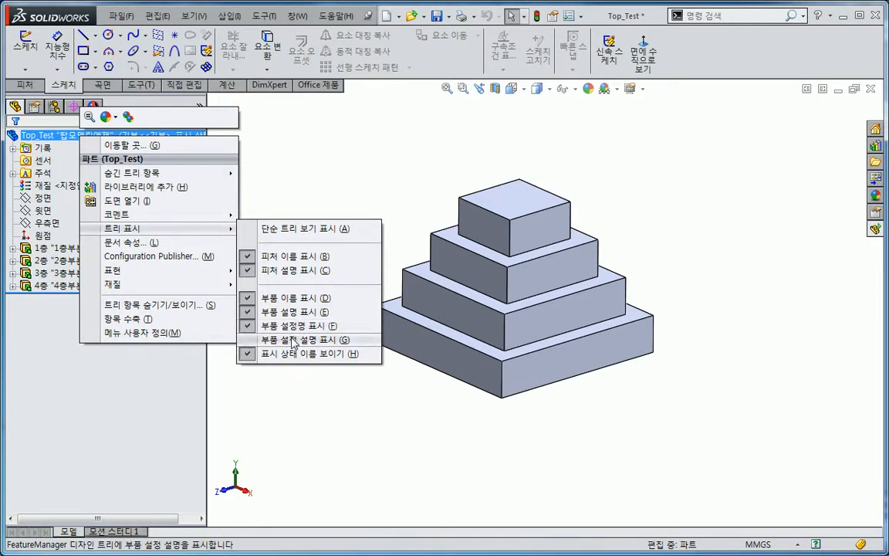
left_click(292, 164)
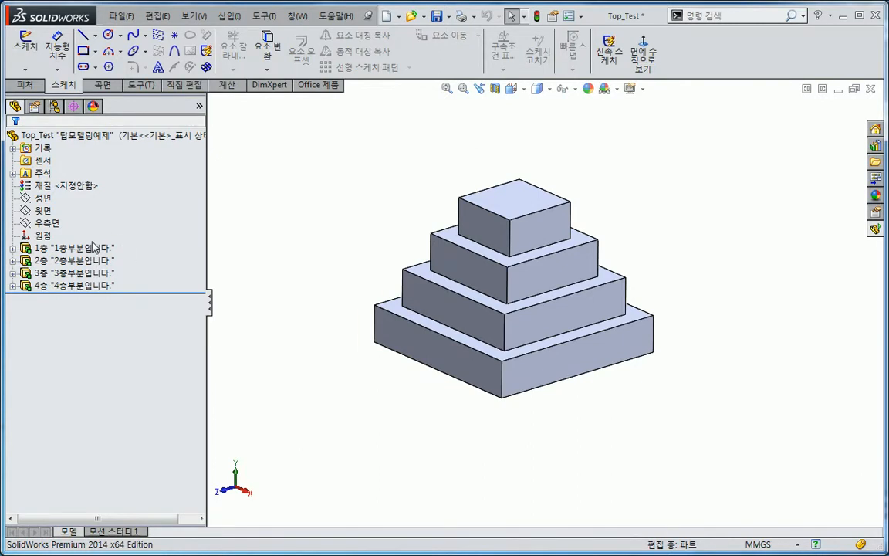
scroll(425, 403, "up", 1)
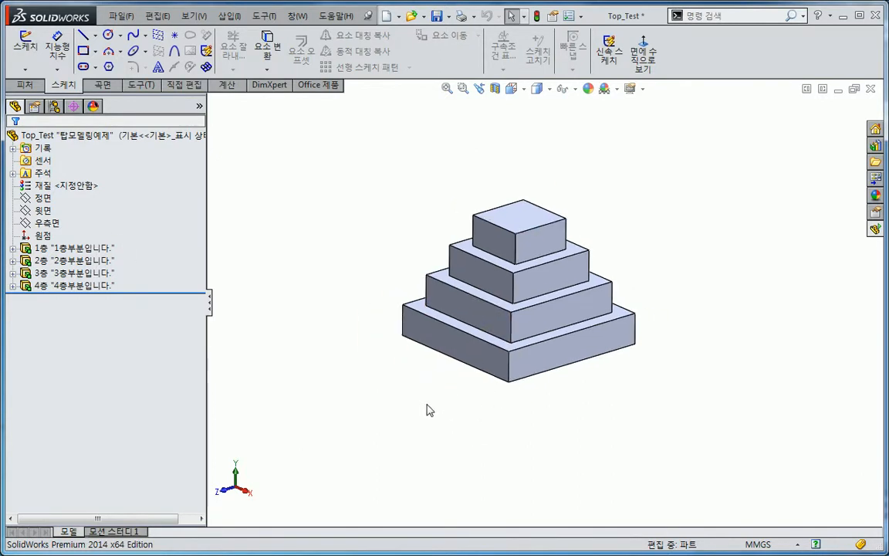
middle_click_drag(425, 403, 372, 407, "ctrl")
scroll(371, 407, "up", 1)
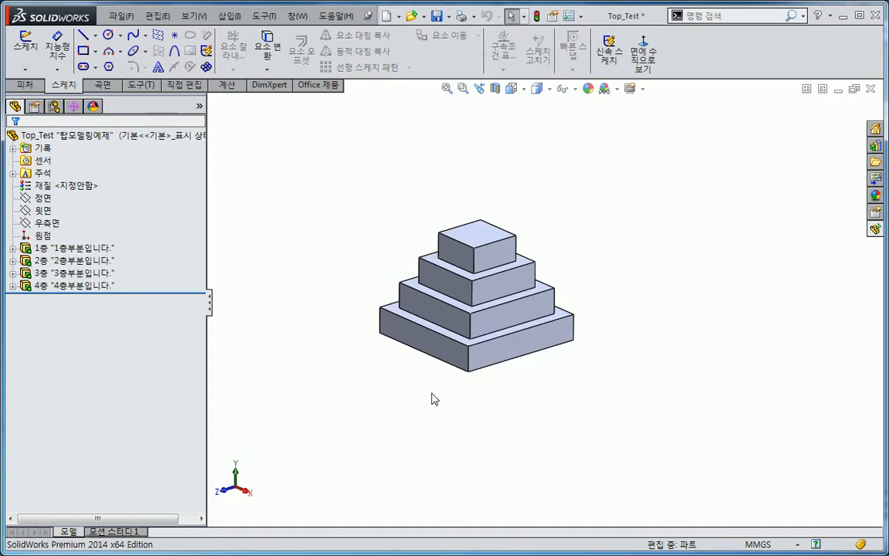
key("ctrl+o")
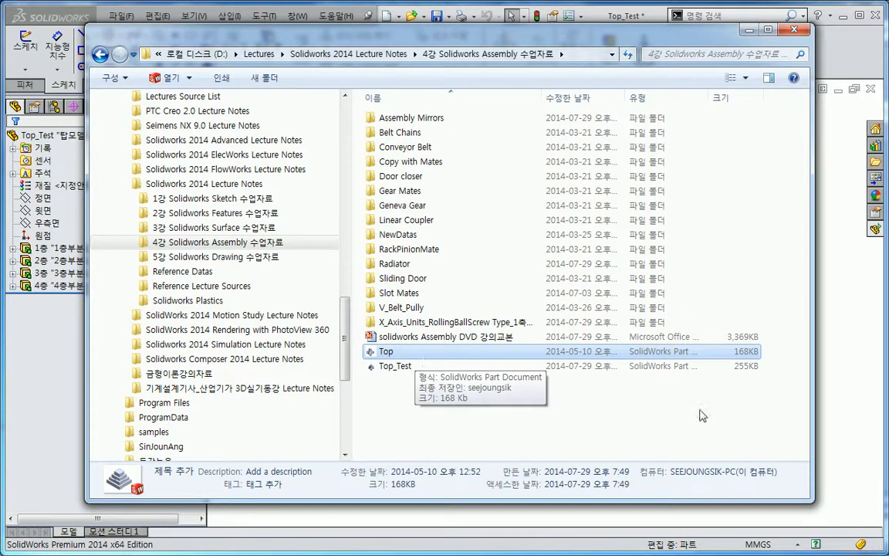
left_click(827, 406)
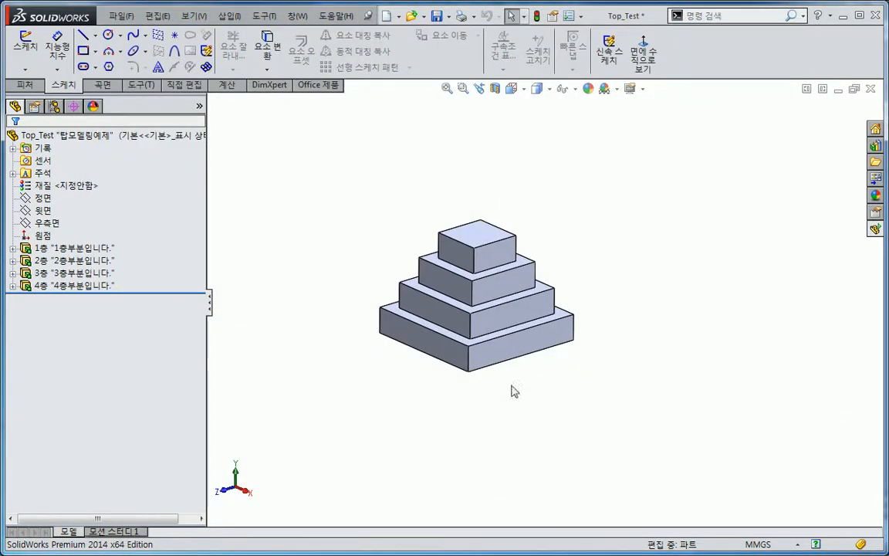
scroll(476, 226, "down", 2)
scroll(478, 281, "up", 2)
scroll(488, 313, "down", 2)
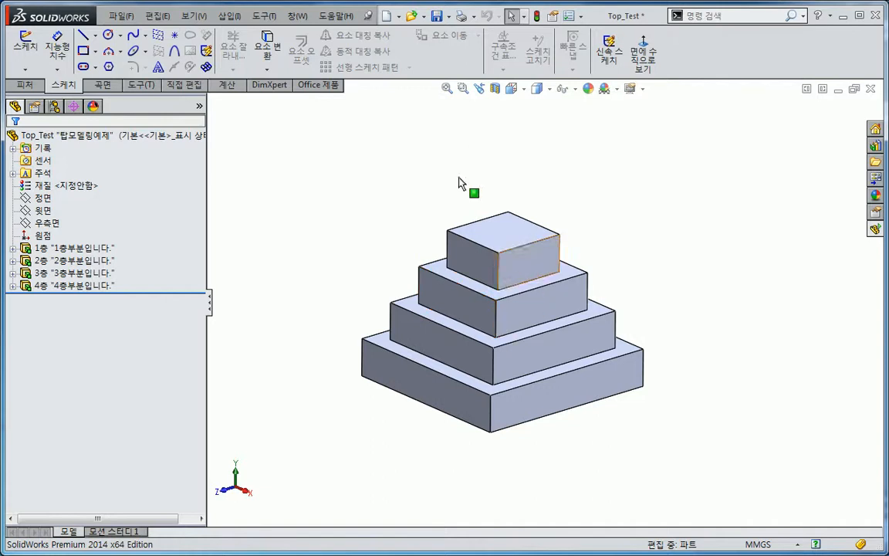
Step: Show the floating Tools (도구) toolbar, move it above the model to look over its commands, and close it
right_click(405, 57)
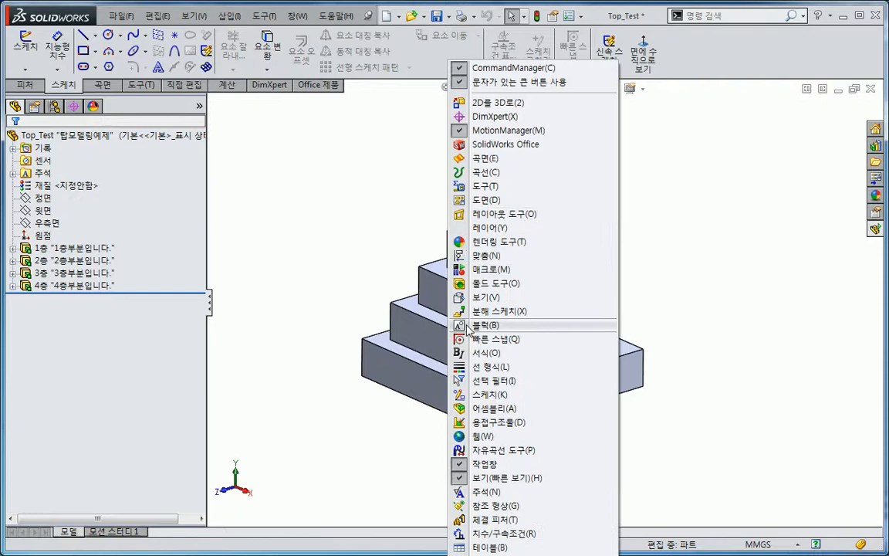
left_click(485, 185)
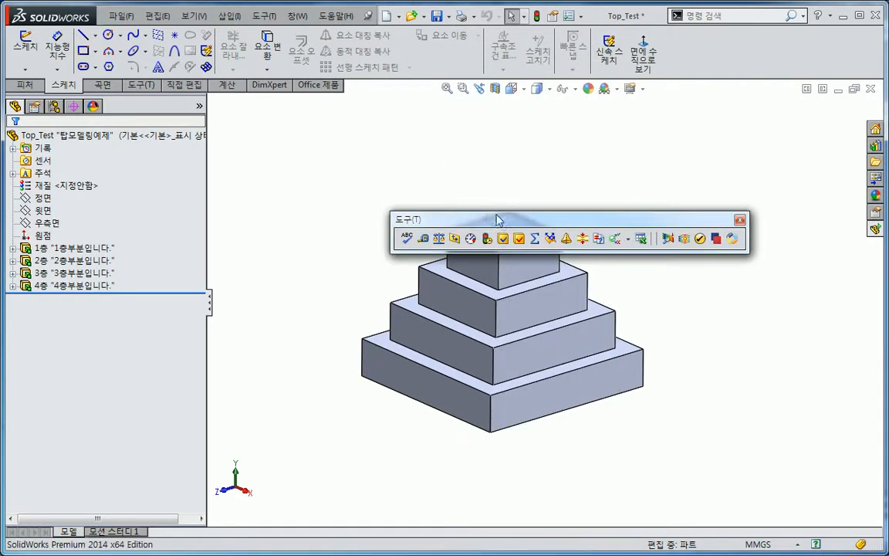
left_click_drag(496, 218, 449, 168)
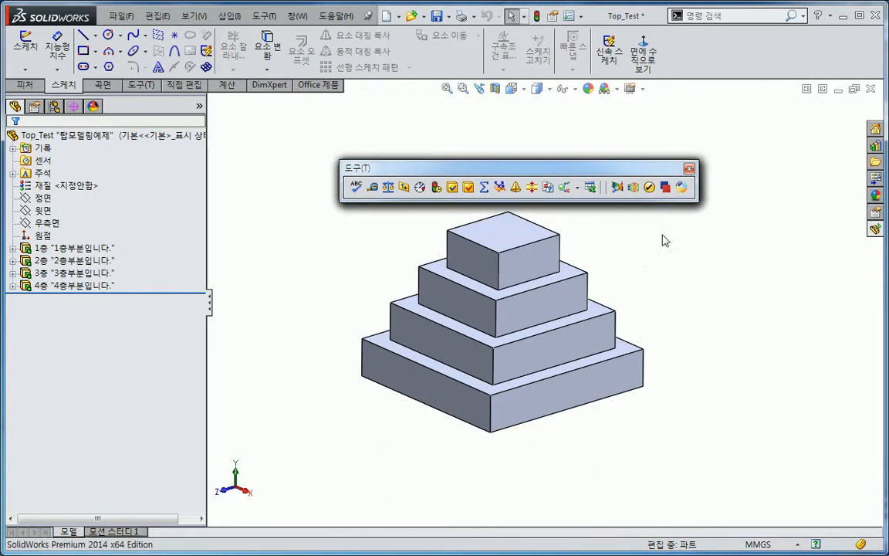
left_click(689, 168)
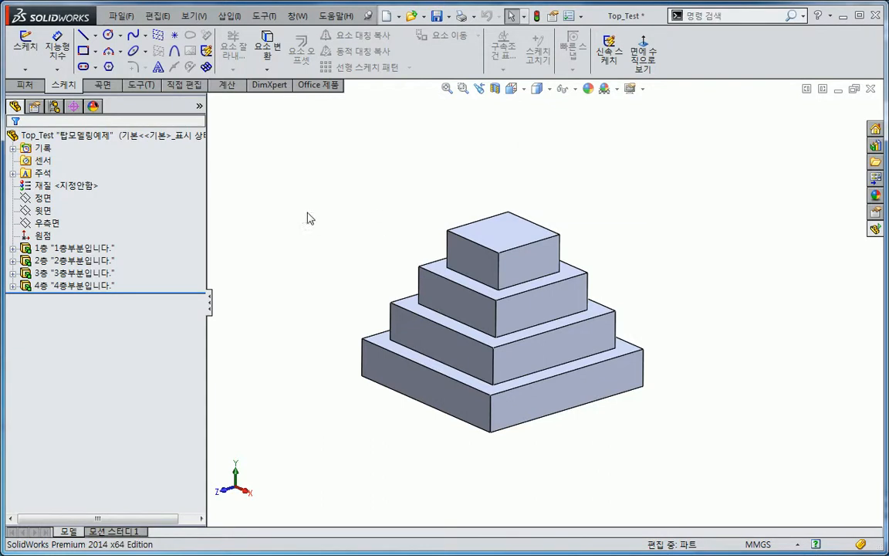
Step: Rename the 기본 configuration of Top_Test to 1층 and set its description to 1층까지입니다
left_click(54, 108)
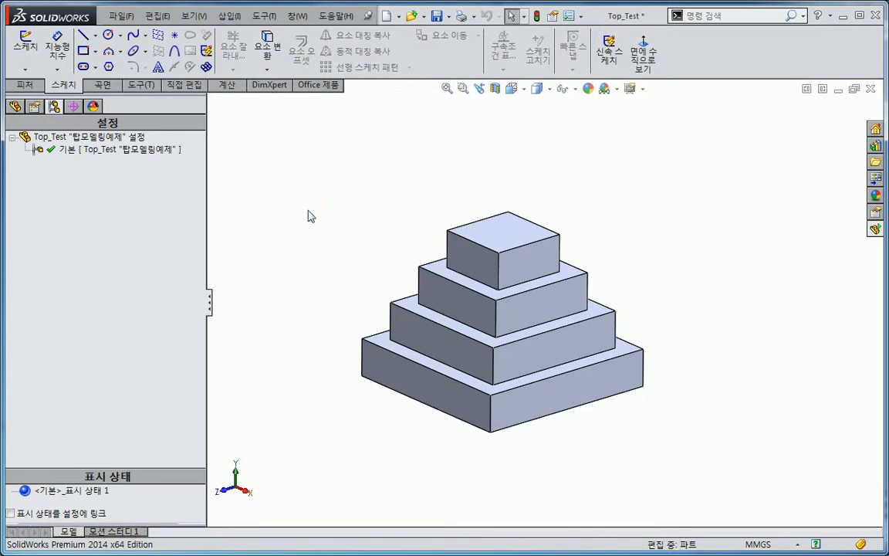
scroll(312, 240, "up", 2)
middle_click_drag(321, 274, 359, 285, "ctrl")
left_click(73, 151)
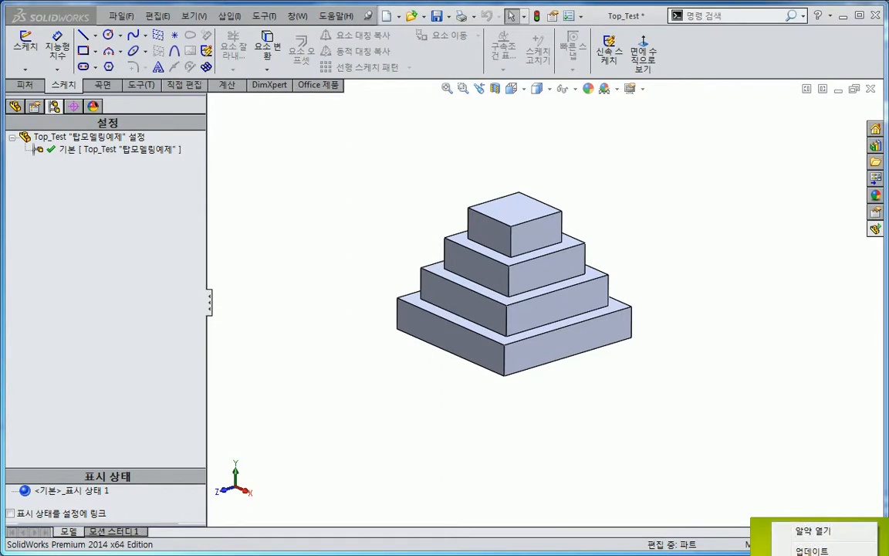
left_click(419, 443)
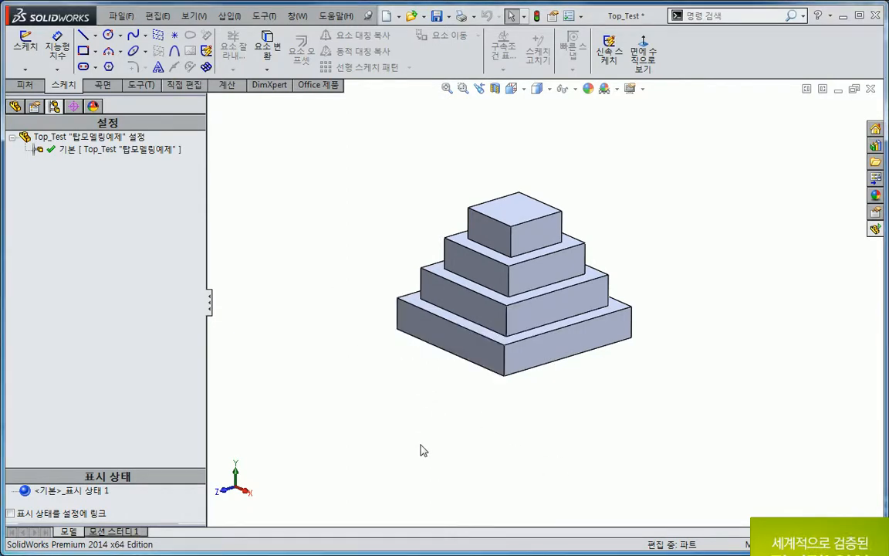
left_click(77, 151)
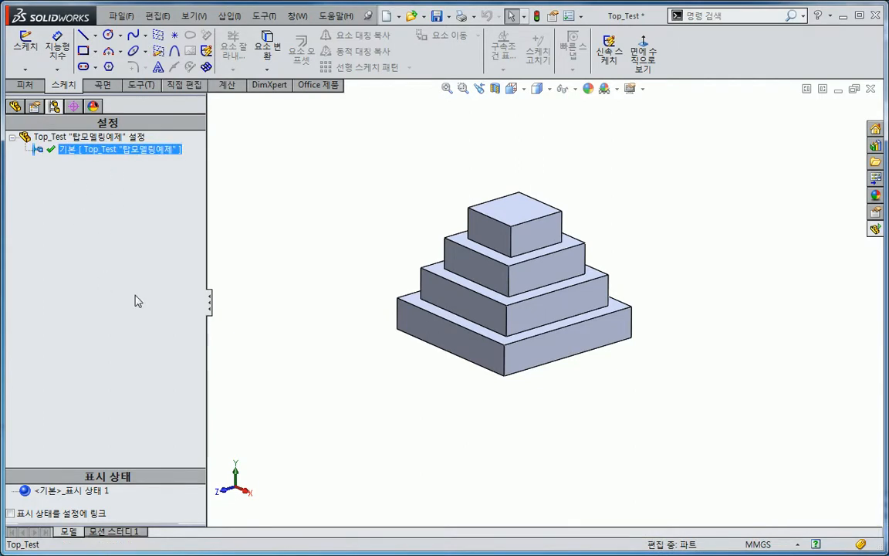
right_click(111, 157)
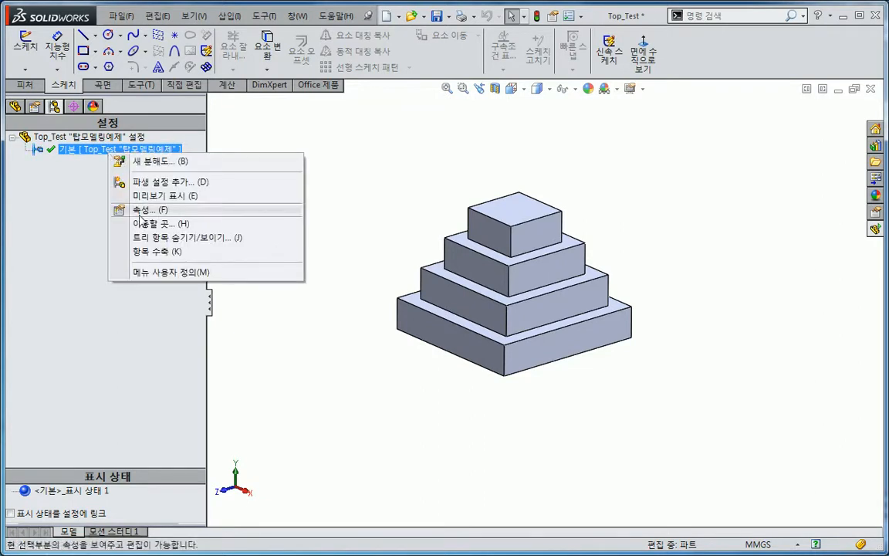
left_click(140, 213)
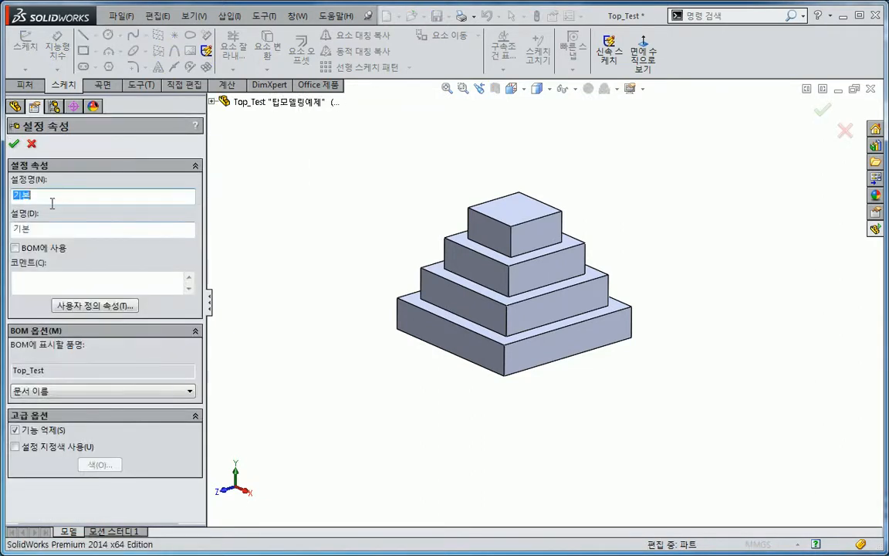
type("1ㅊ")
key("Tab")
type("1")
type("층까지")
type("입니ㄷ")
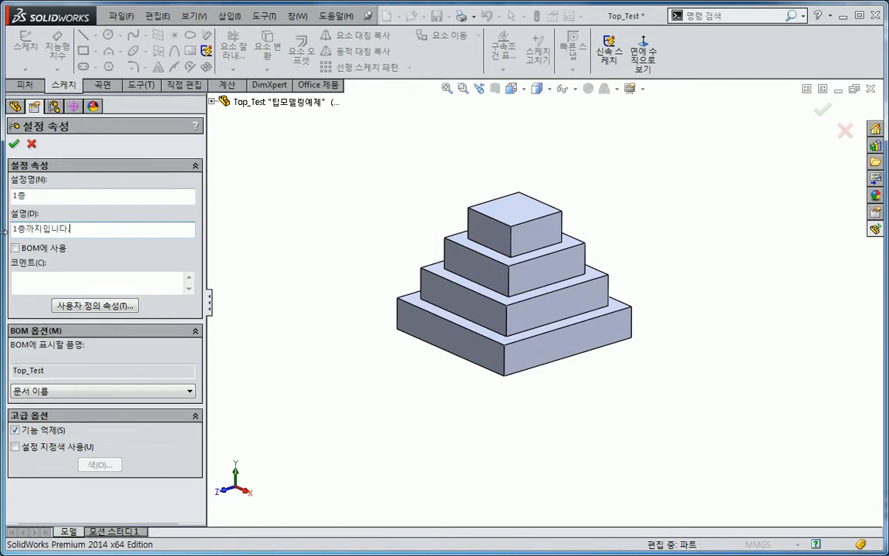
Step: Copy the 1층 configuration's description 1층까지입니다. into its comment
left_click_drag(84, 229, 11, 231)
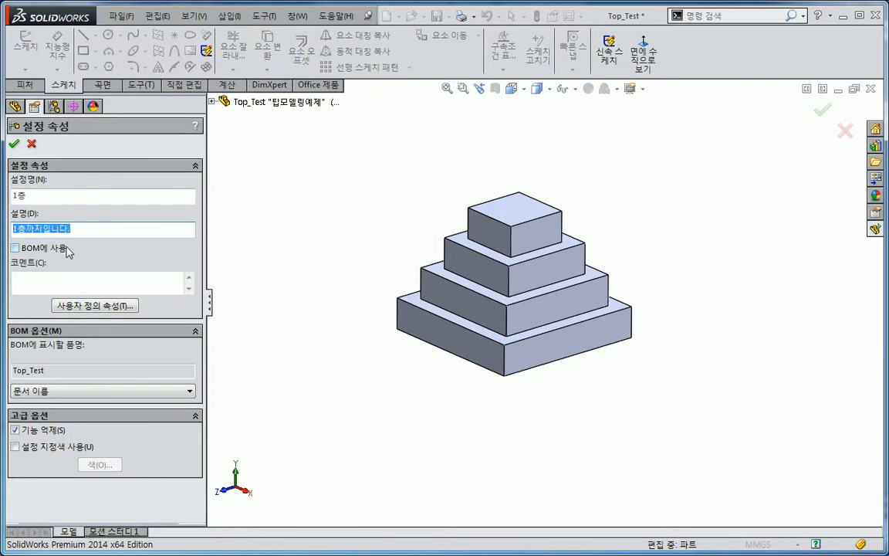
key("ctrl+c")
left_click(87, 284)
key("ctrl+v")
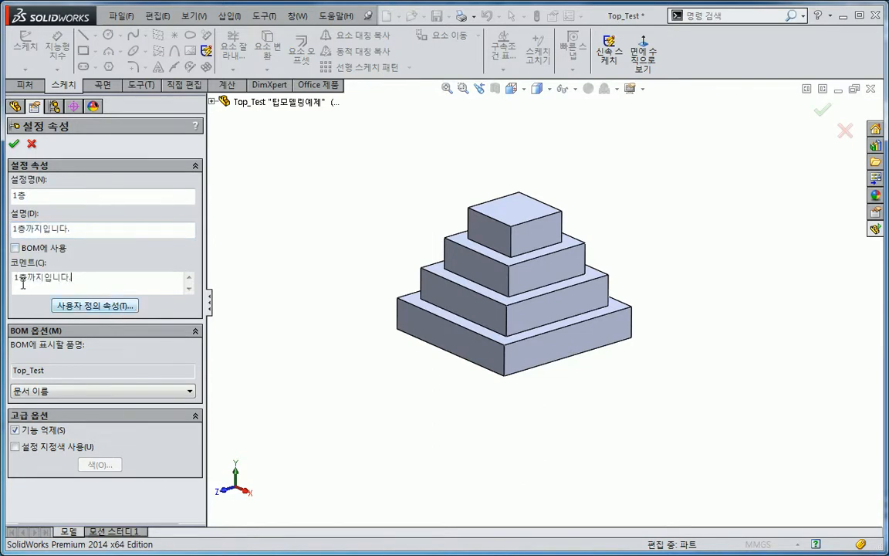
Step: Use the 1층 description in the BOM (BOM에 사용) and set the BOM part name to the configuration name (설정명)
left_click(14, 248)
left_click(47, 392)
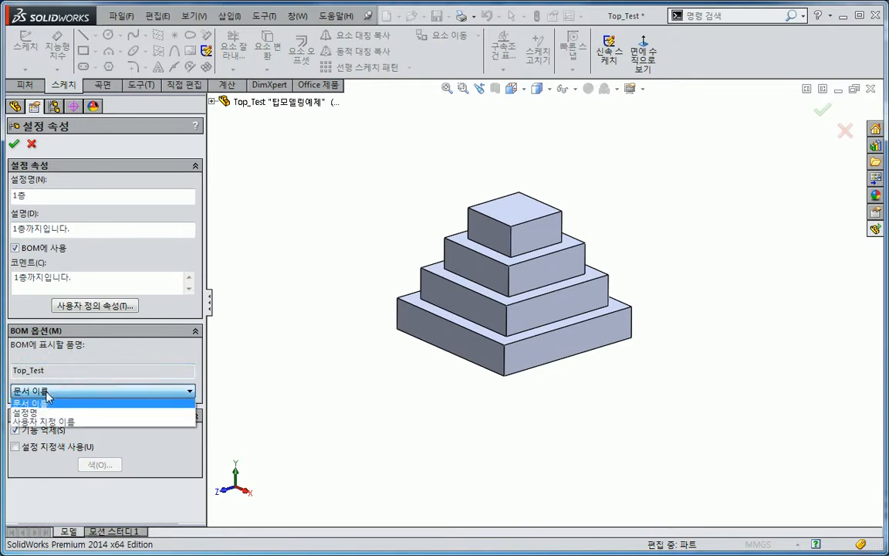
left_click(31, 415)
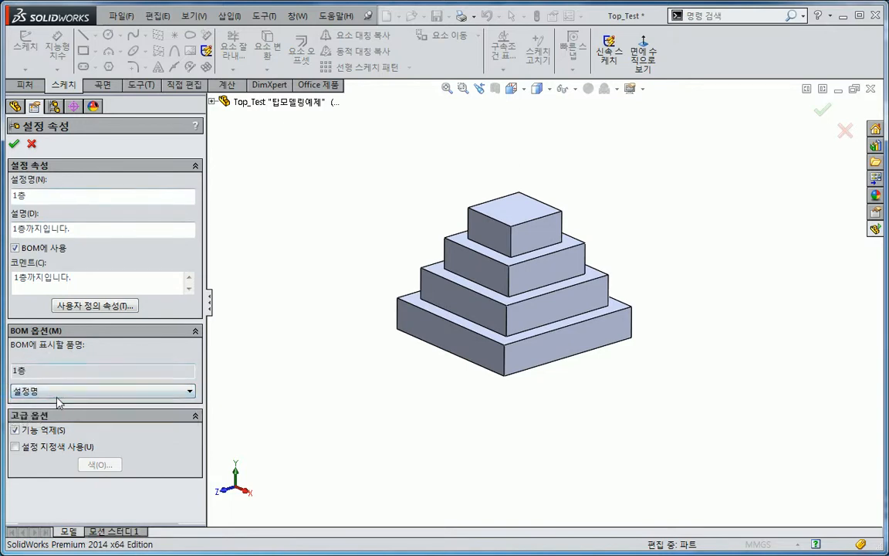
Step: Give the 1층 configuration its own colour, a muted blue-violet, and accept the configuration properties
left_click(16, 448)
left_click(100, 463)
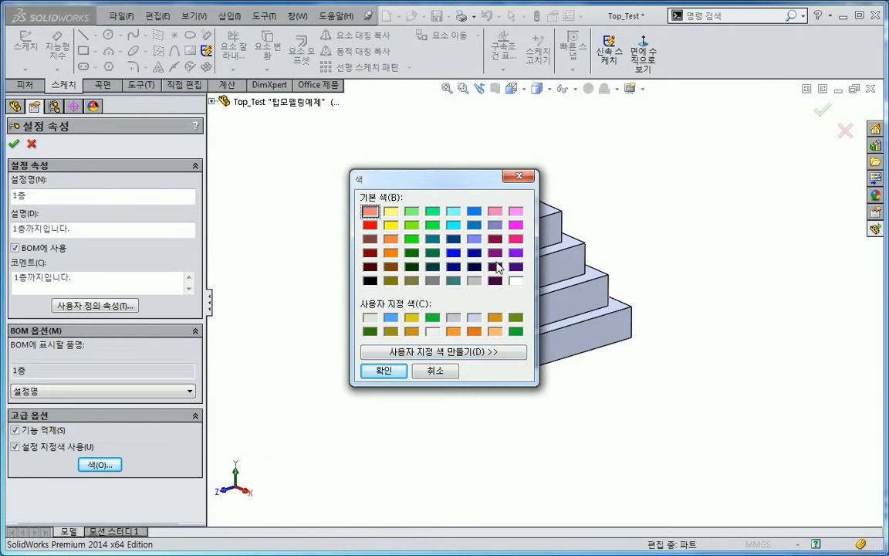
left_click(494, 225)
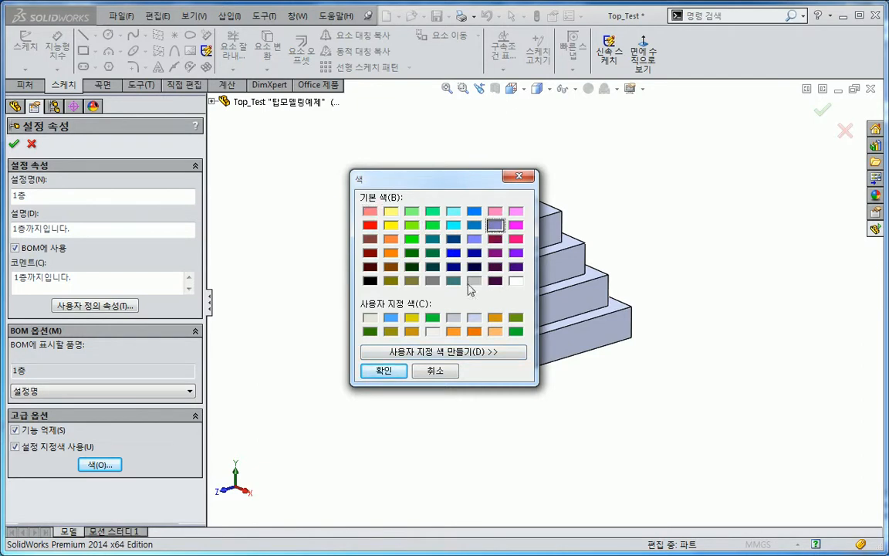
left_click(379, 369)
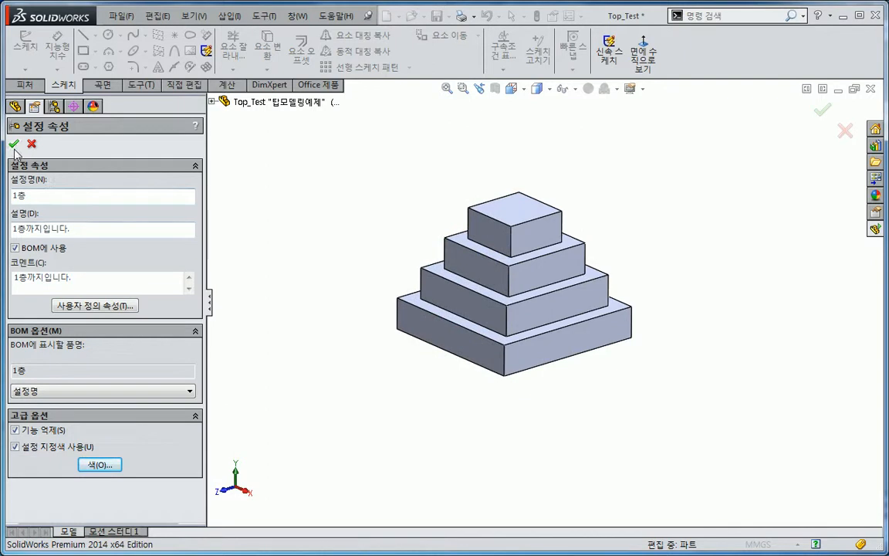
left_click(14, 144)
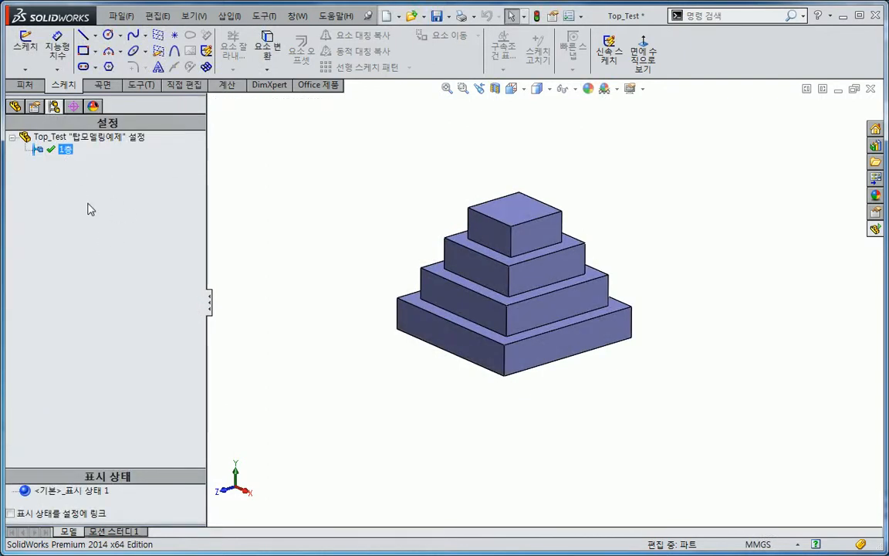
Step: Try to add a derived configuration 2층 with the description 2층까지입니다. under 1층
right_click(68, 153)
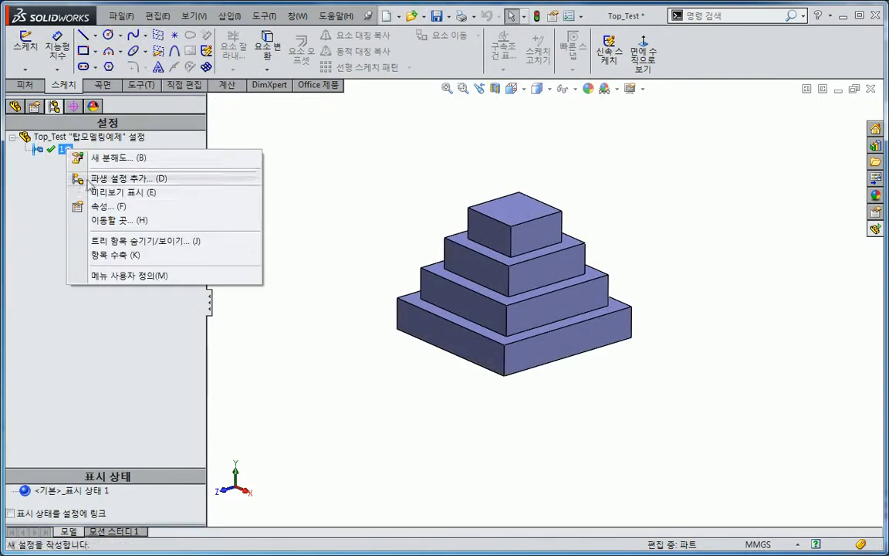
left_click(108, 178)
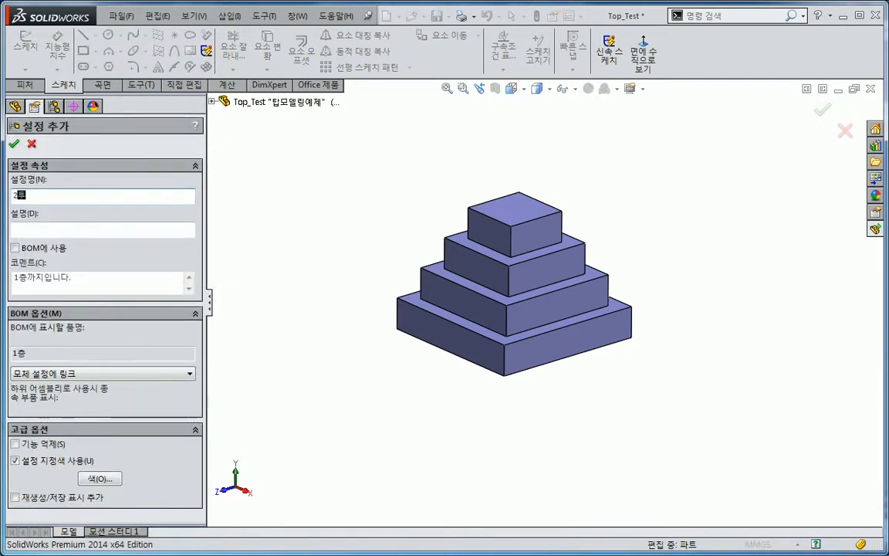
key("Tab")
type("2층까지입ㄴ디")
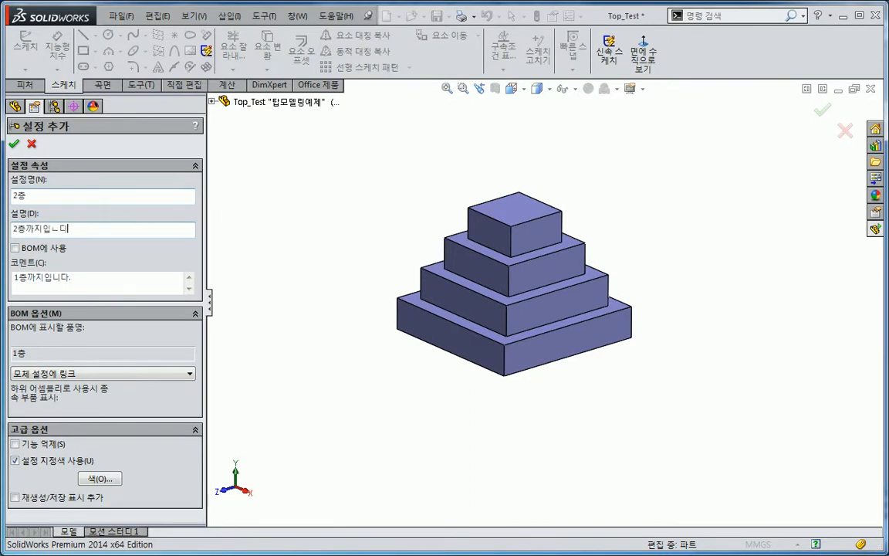
type("ㅏ니다.")
key("Return")
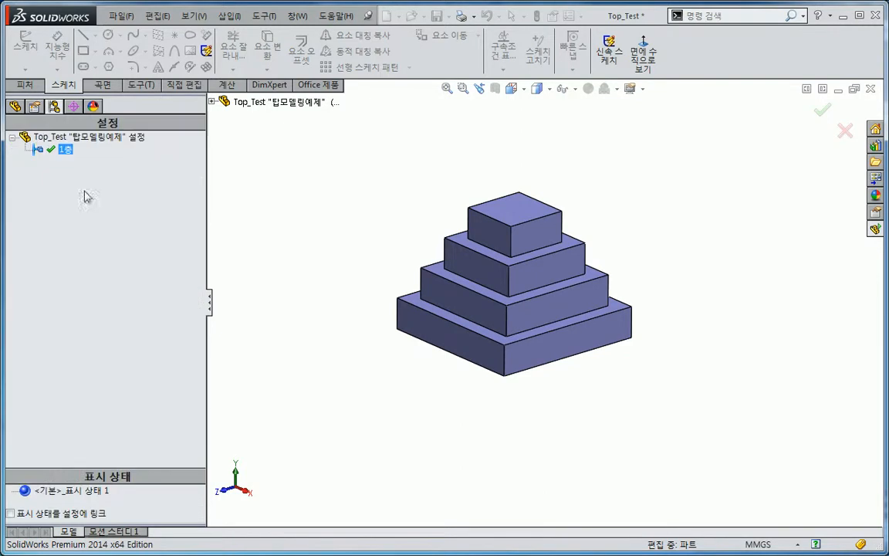
right_click(69, 153)
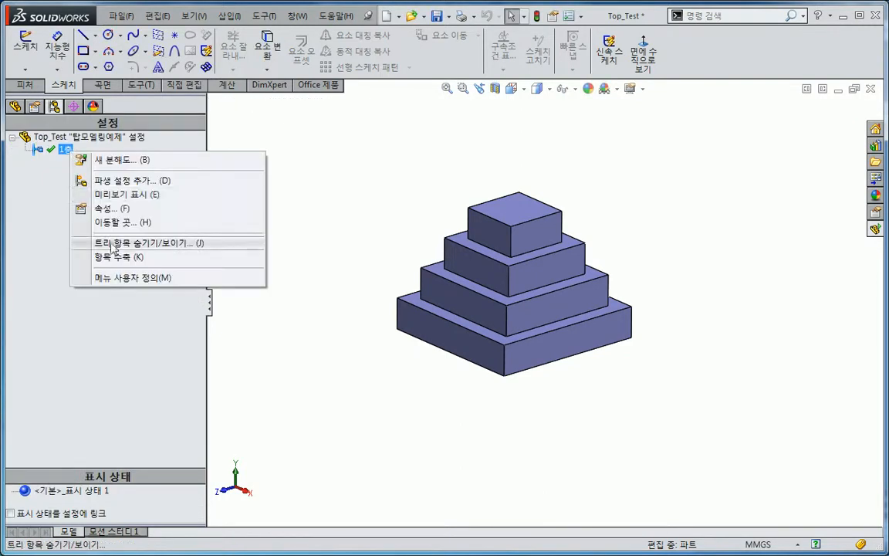
left_click(116, 205)
key("Return")
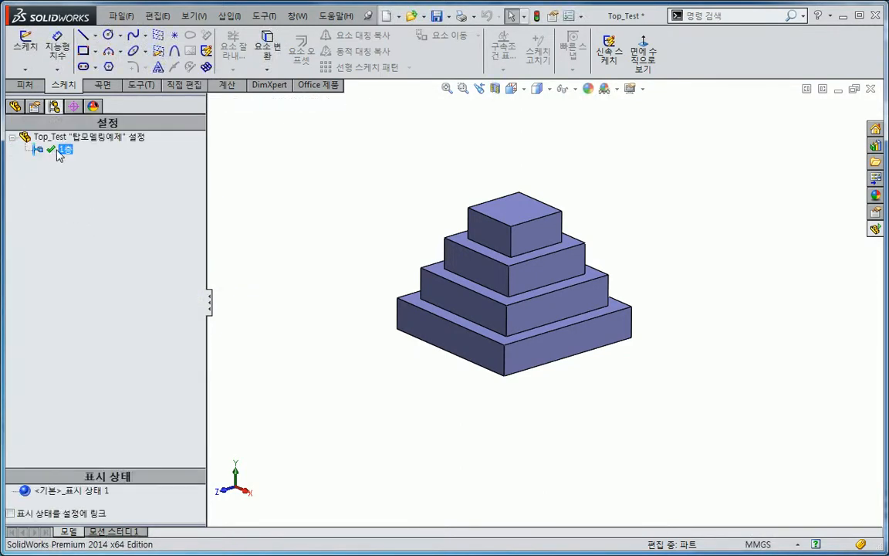
Step: Define a derived configuration 2층 under 1층 with 2층까지입니다. as description and comment, and use the description in the BOM
right_click(57, 155)
left_click(78, 179)
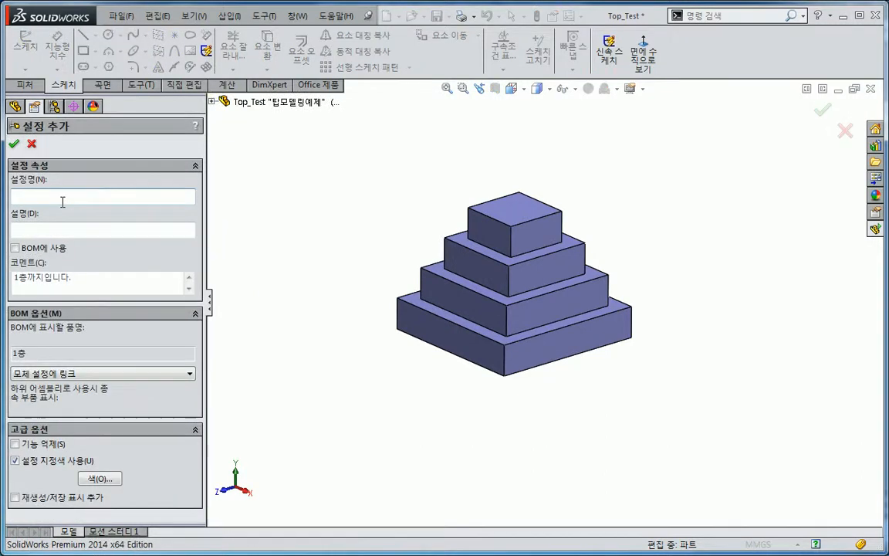
key("Tab")
type("2층까지입니다.")
left_click(15, 249)
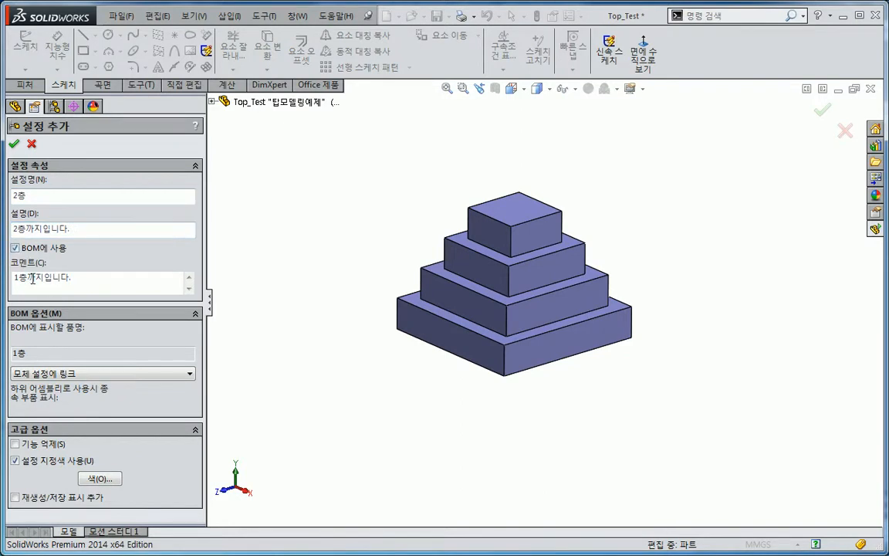
type("2")
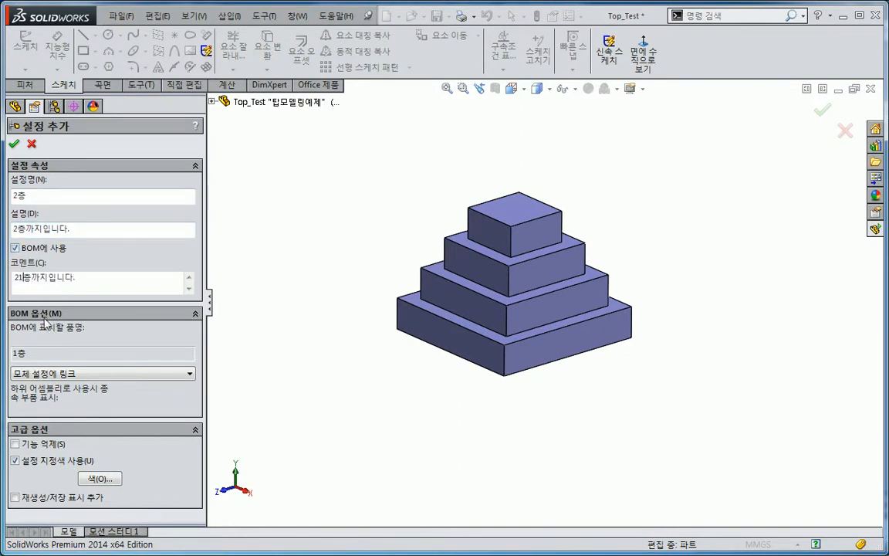
key("Delete")
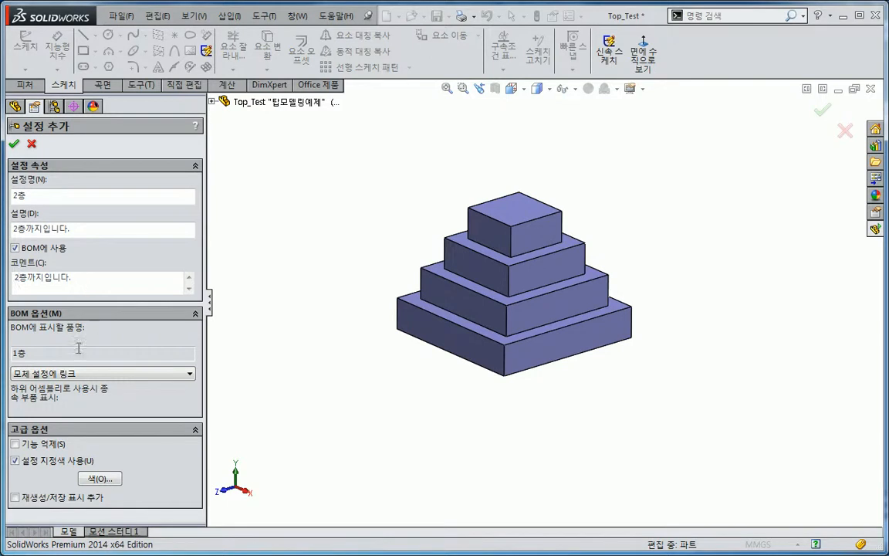
Step: Set the 2층 configuration's BOM part name to the configuration name (설정명) and enable feature suppression (기능 억제)
left_click(46, 373)
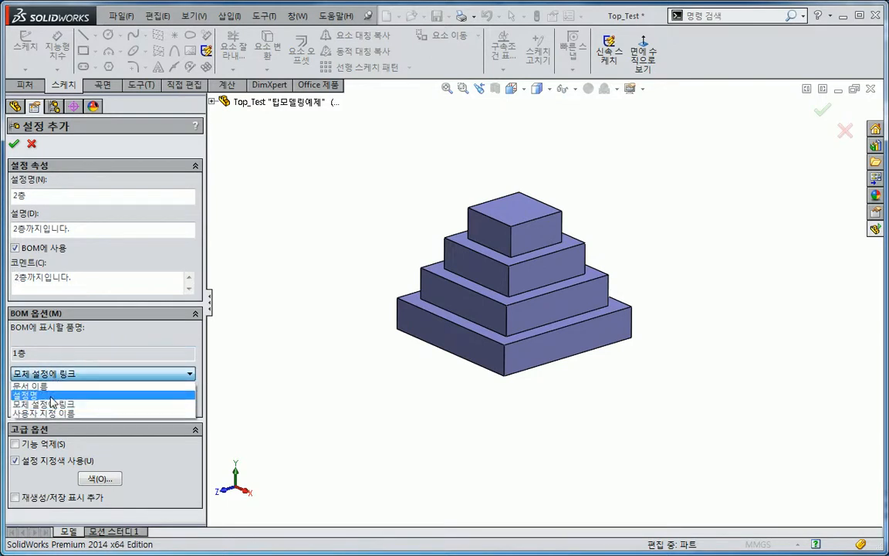
left_click(52, 395)
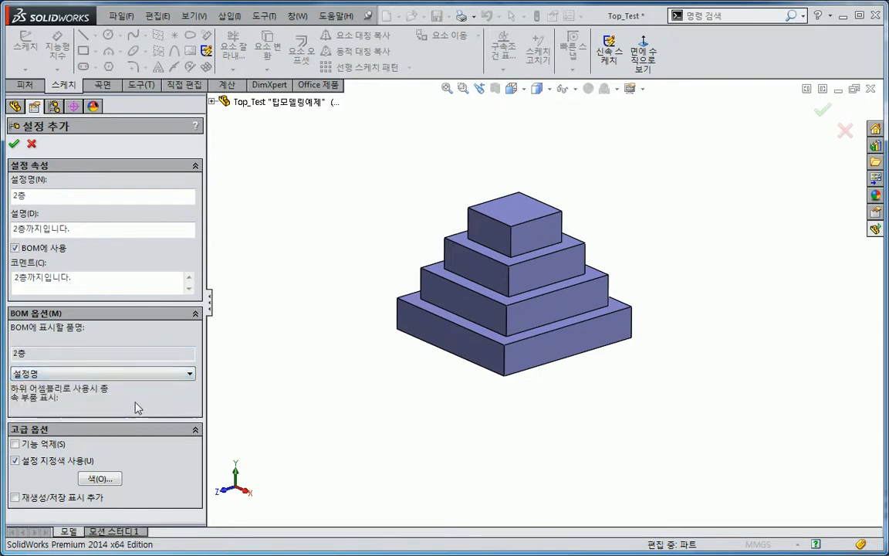
left_click(16, 444)
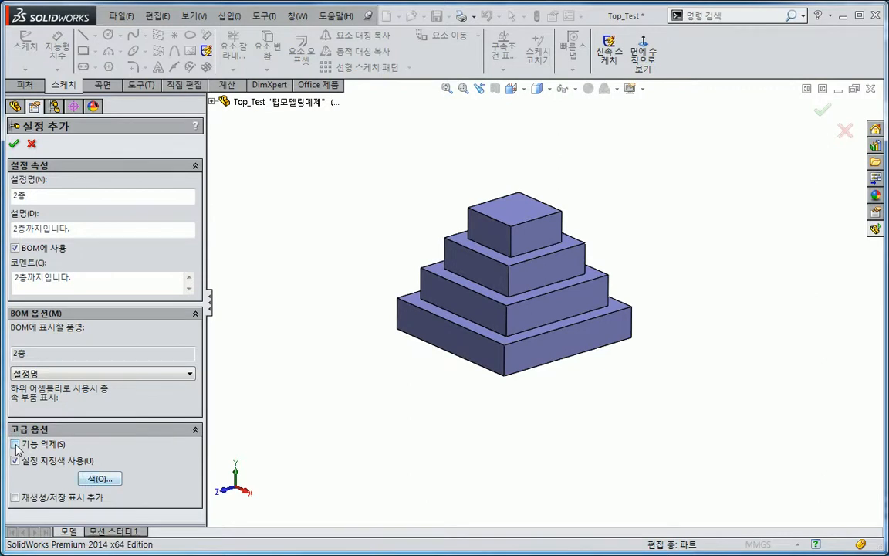
Step: Set the 2층 configuration's own colour to bright blue and accept the new derived configuration
left_click(97, 479)
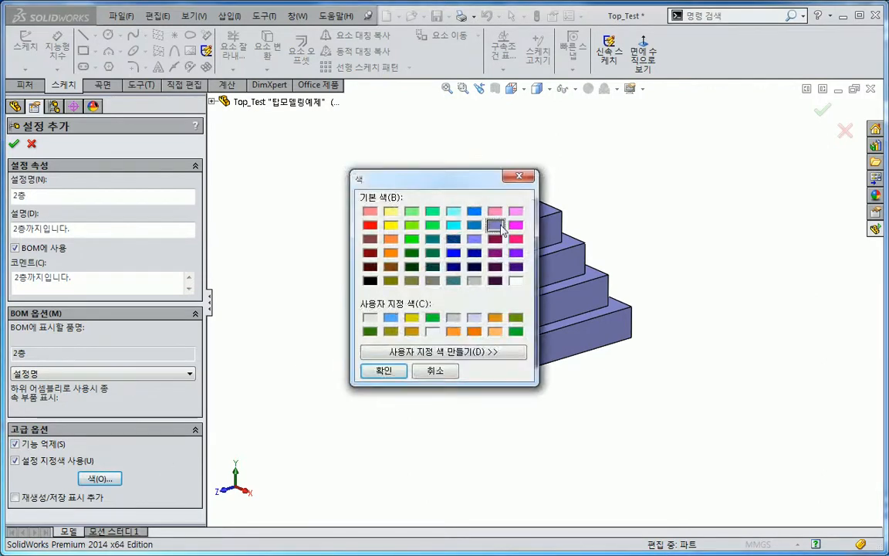
left_click(494, 212)
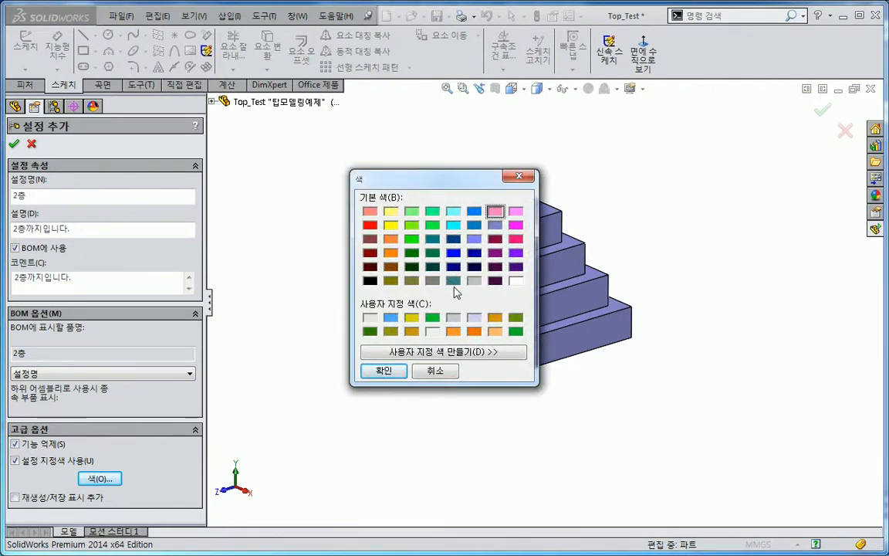
left_click(474, 212)
left_click(383, 370)
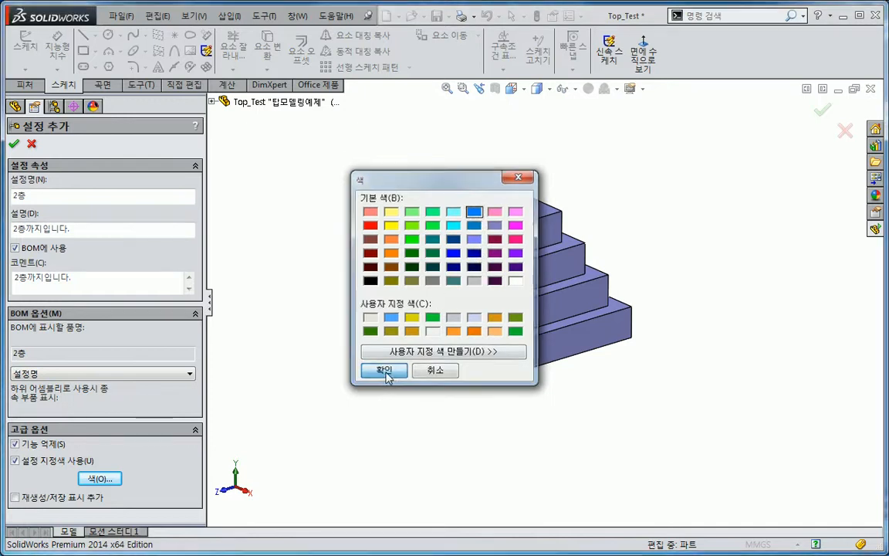
left_click(14, 143)
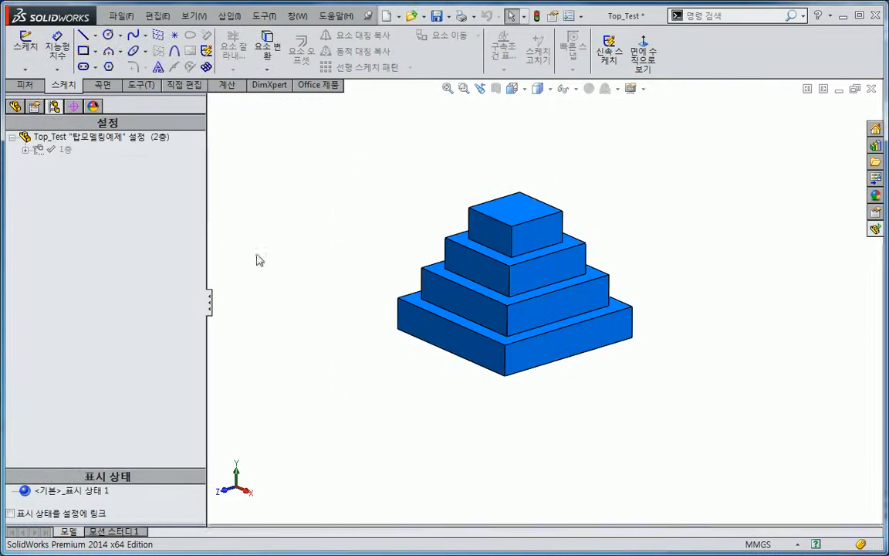
Step: Expand the 1층 configuration and try to delete the 1층 and 2층 configurations together
left_click(26, 151)
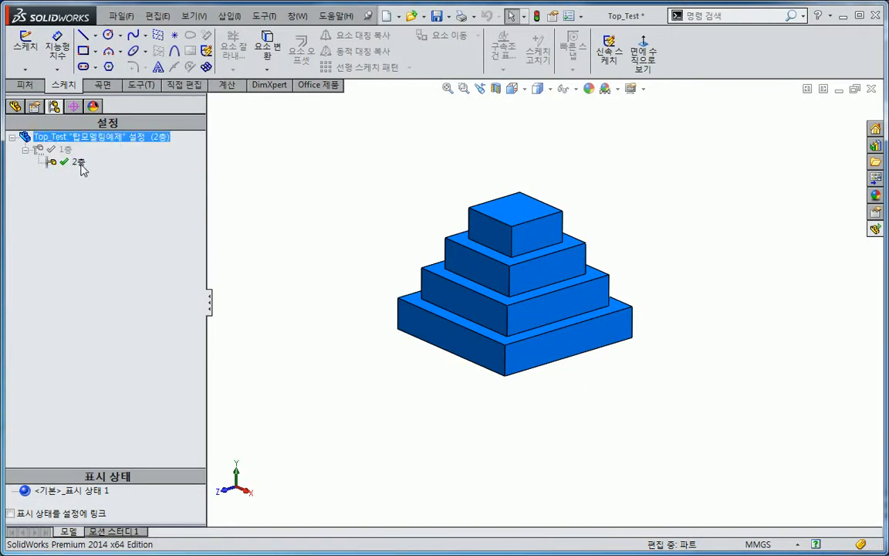
left_click(76, 139)
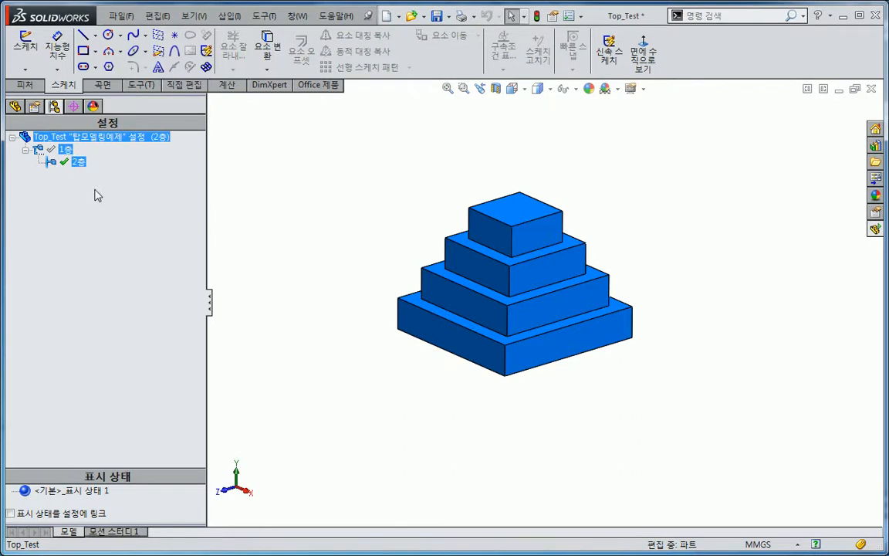
key("Delete")
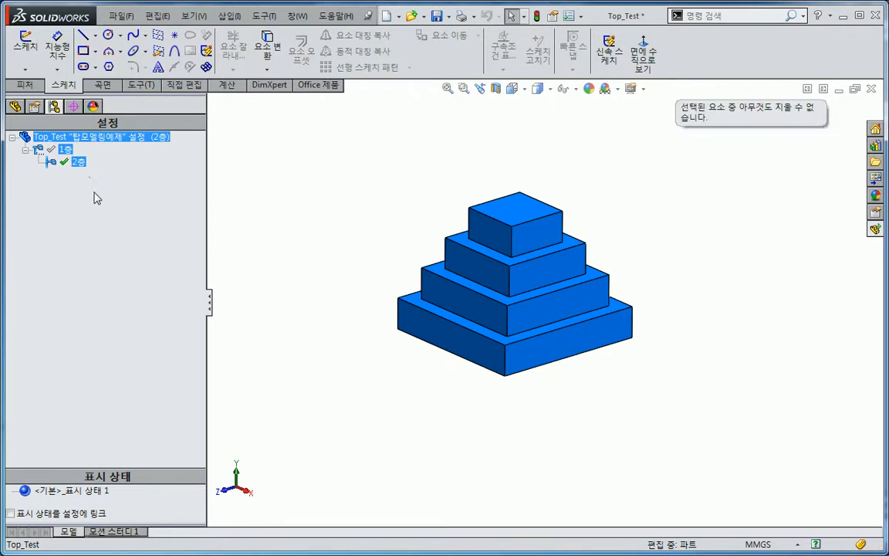
Step: Activate the 1층 configuration and return to the derived 2층 configuration
left_click(288, 241)
double_click(65, 149)
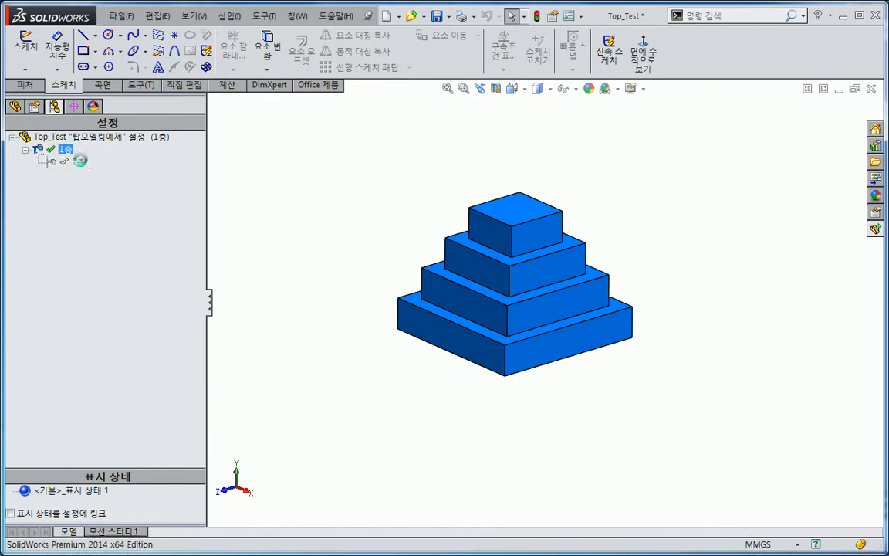
left_click(77, 162)
double_click(75, 161)
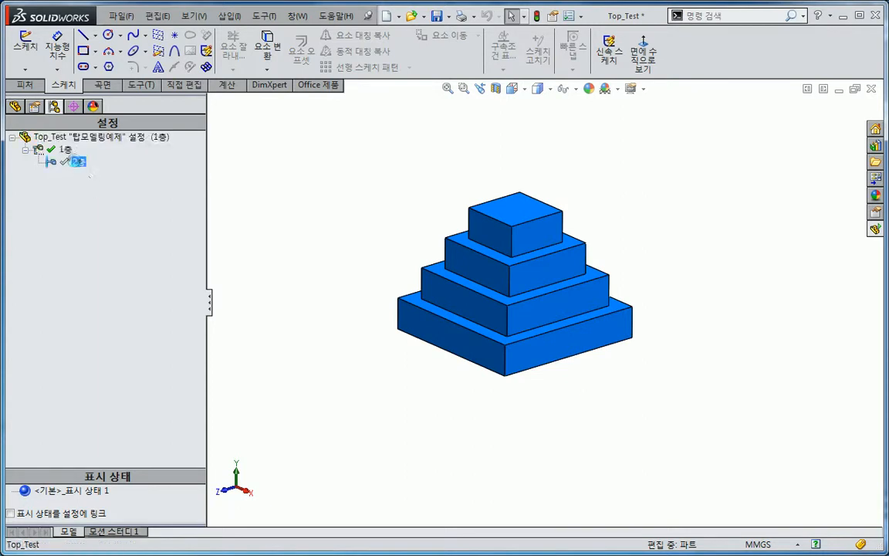
right_click(78, 163)
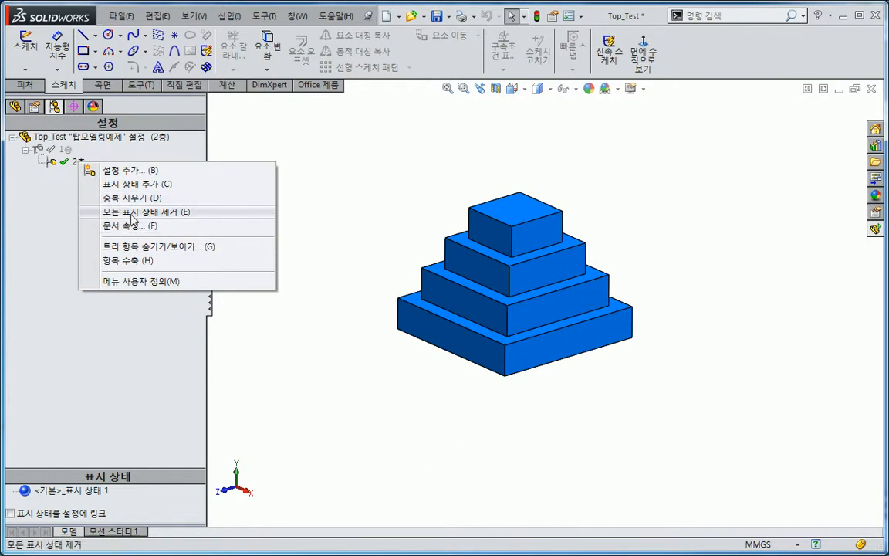
Step: Make 1층 the active configuration and check the commands available for 1층 and 2층
left_click(64, 149)
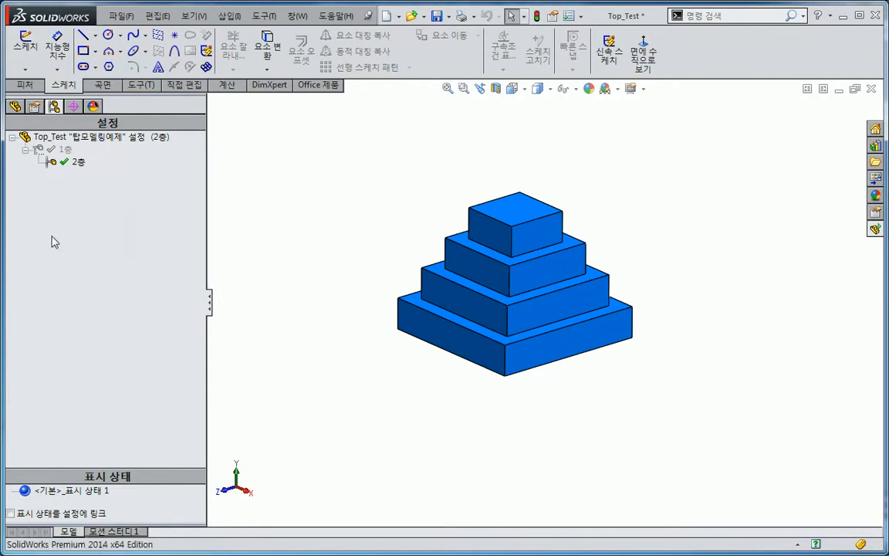
double_click(63, 150)
right_click(78, 164)
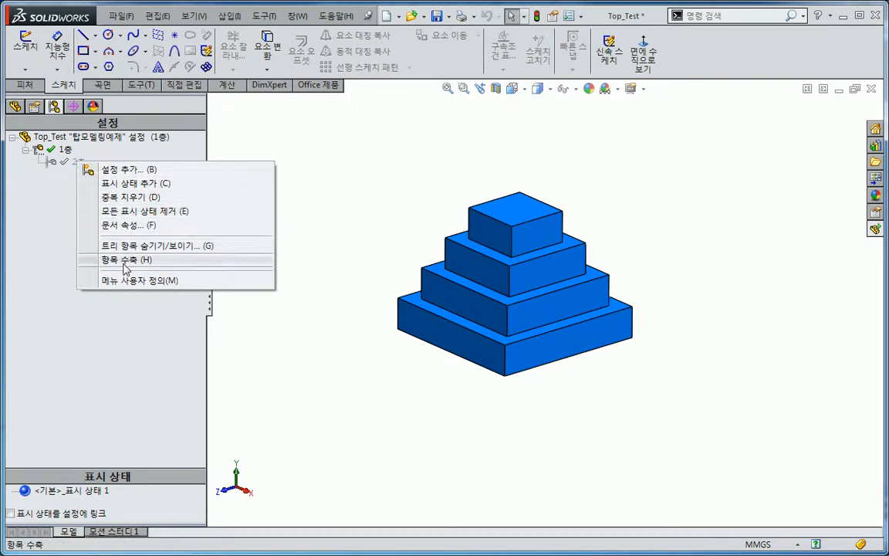
left_click(26, 223)
left_click(38, 156)
right_click(51, 150)
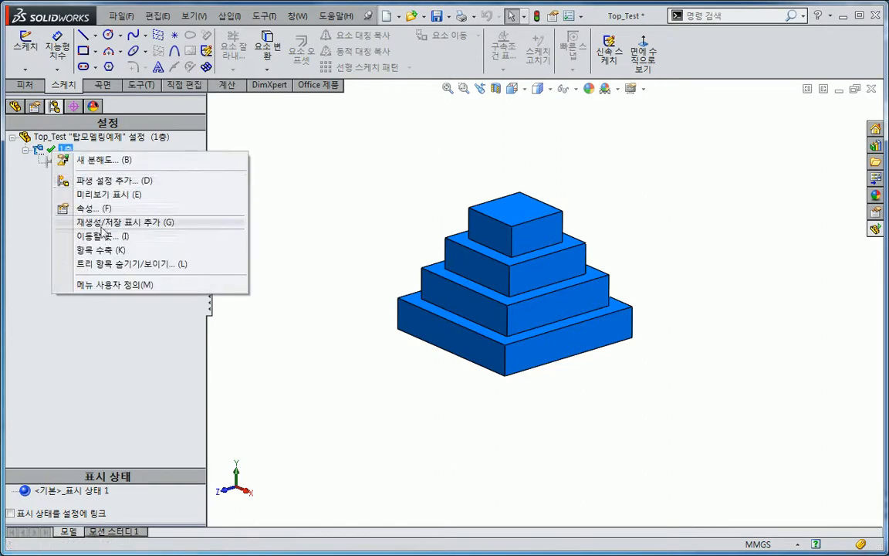
left_click(24, 270)
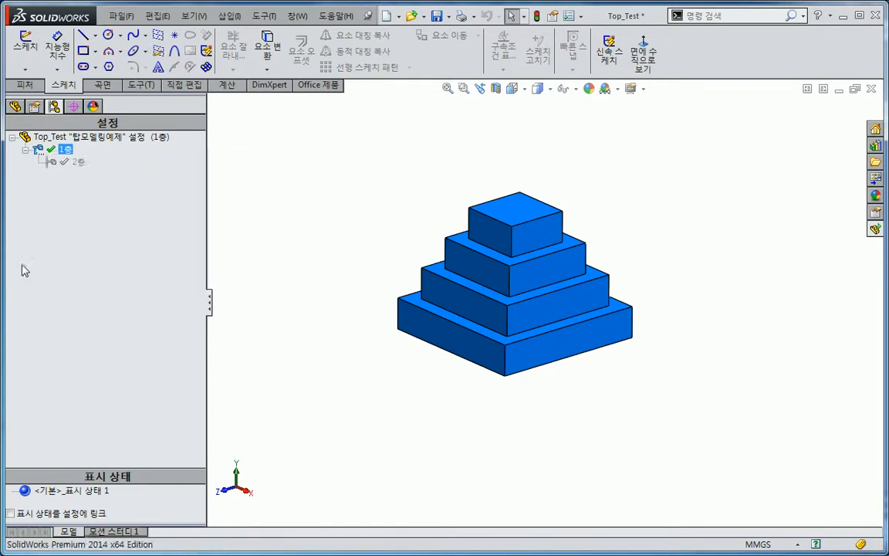
double_click(70, 137)
left_click(11, 139)
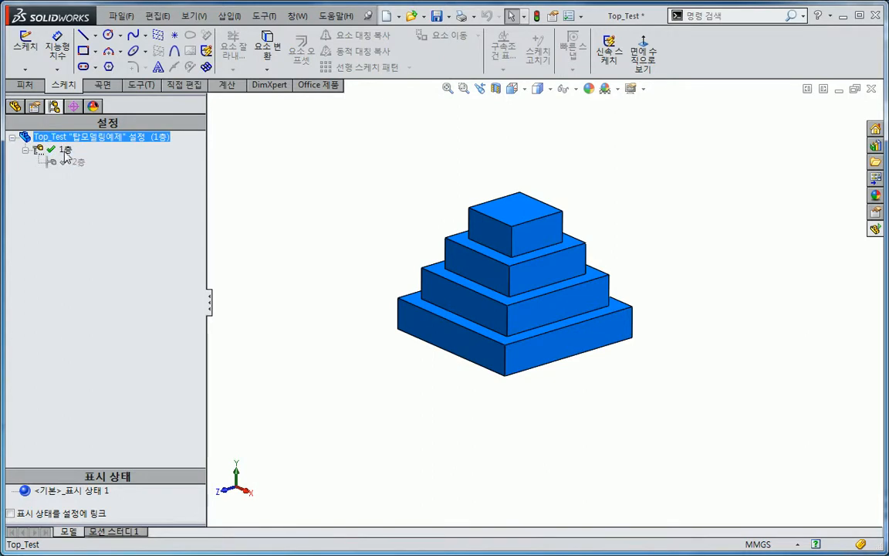
left_click(15, 106)
left_click(56, 108)
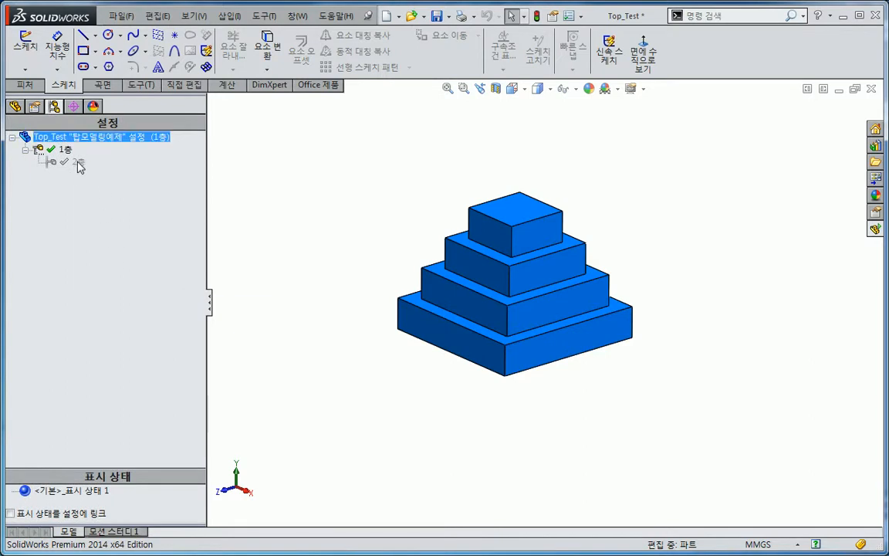
Step: Try to purge duplicate display states (중복 지우기), and with 2층 active try to remove all display states (모든 표시 상태 제거)
right_click(79, 166)
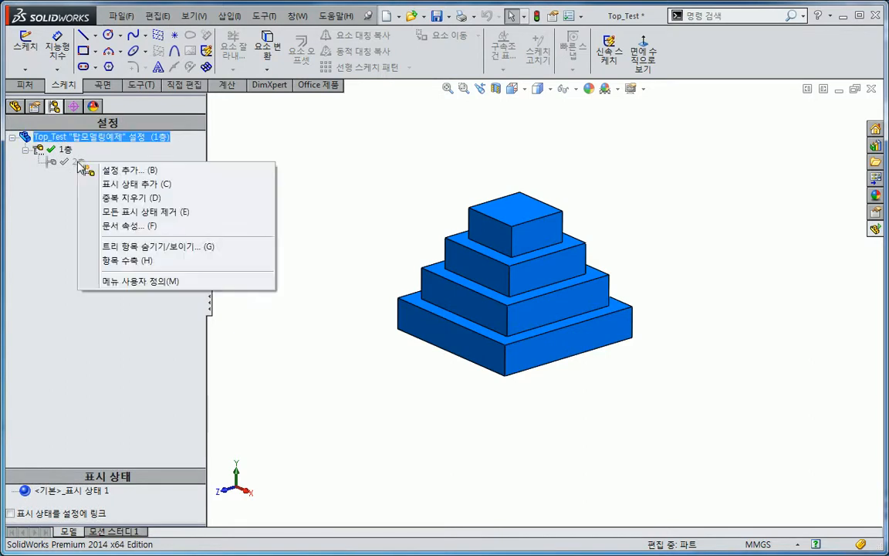
left_click(121, 199)
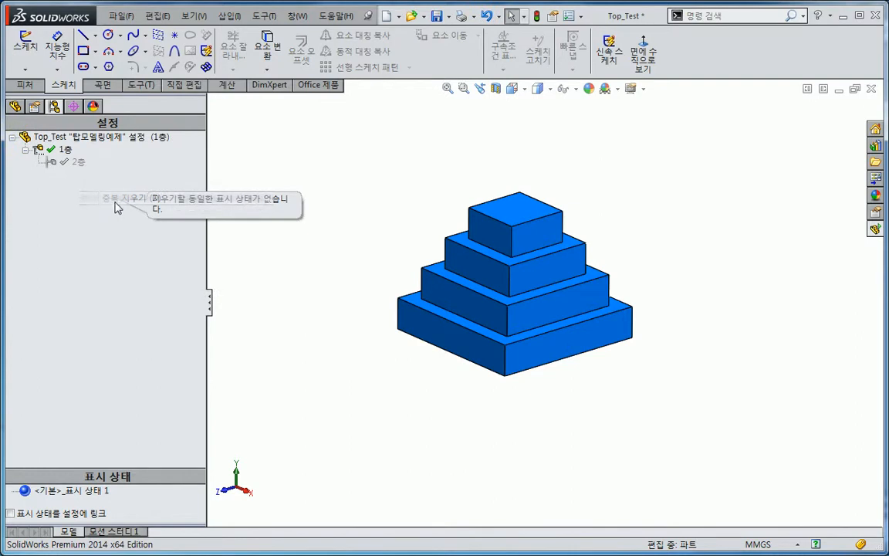
left_click(77, 164)
double_click(77, 165)
right_click(79, 166)
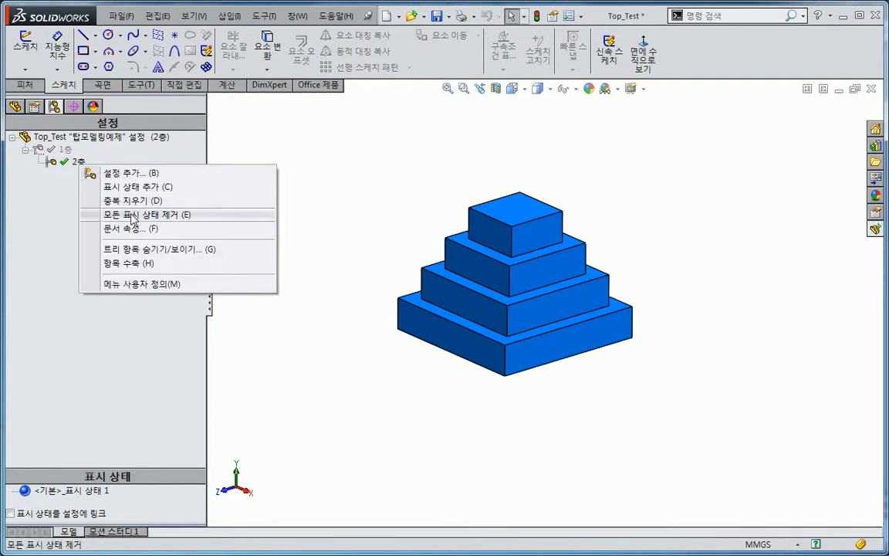
left_click(132, 216)
key("Return")
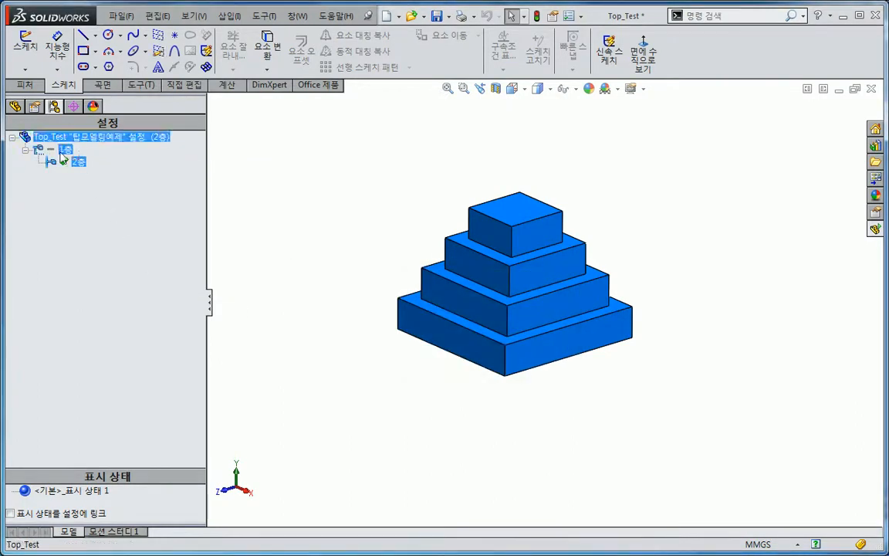
Step: Activate the 1층 configuration and delete the derived 2층 configuration beneath it
right_click(64, 150)
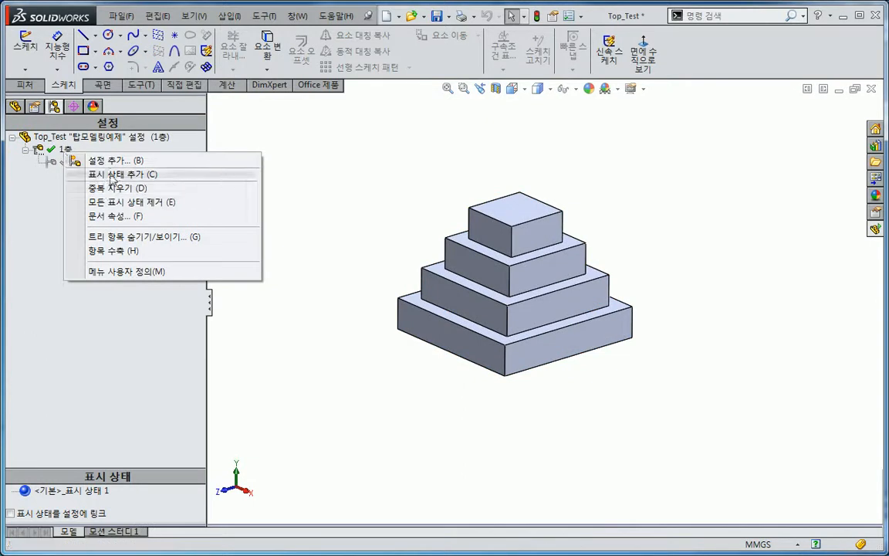
left_click(120, 236)
key("Escape")
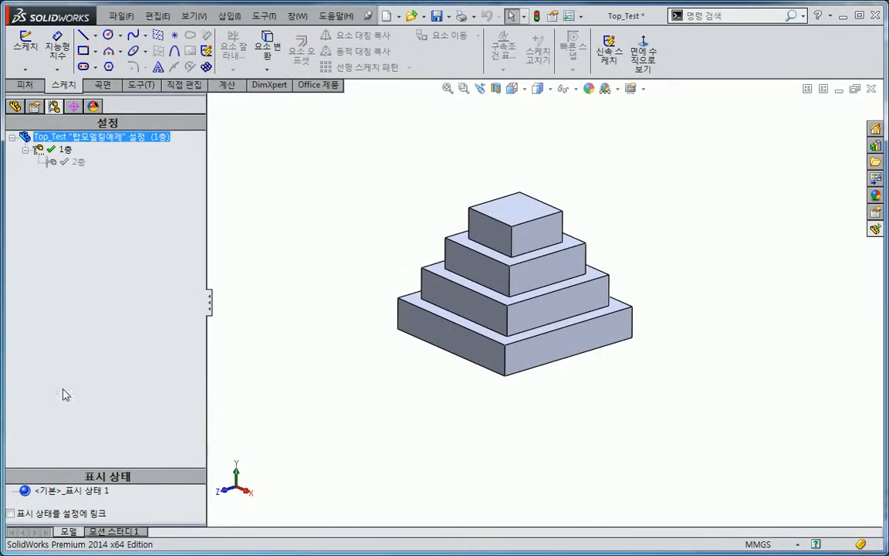
left_click(80, 170)
right_click(80, 170)
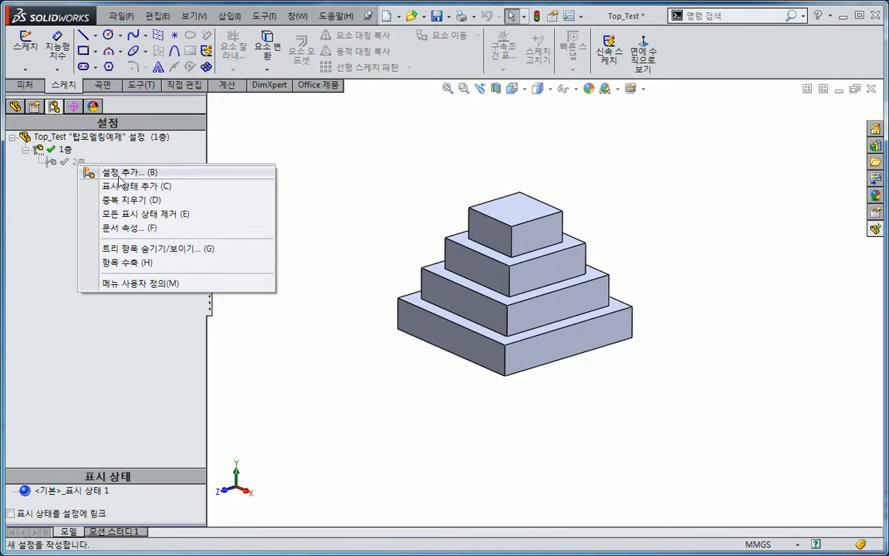
right_click(111, 140)
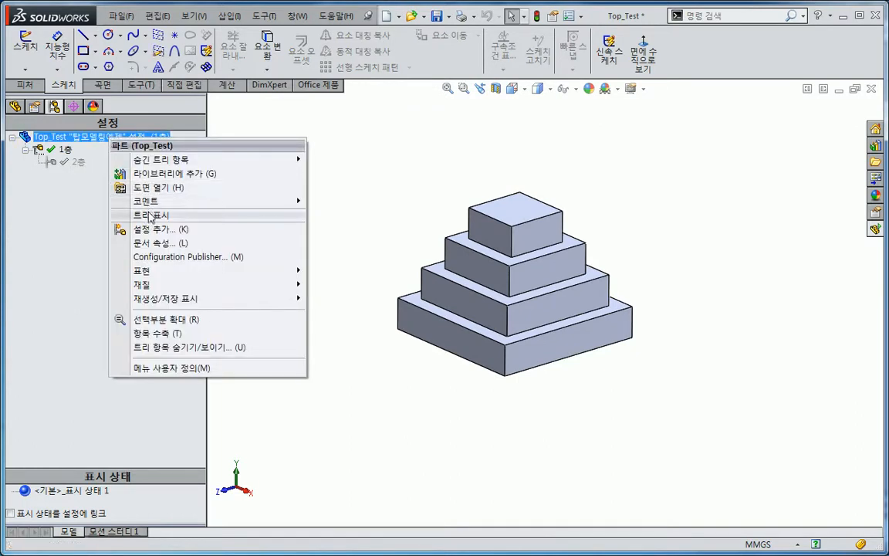
left_click(67, 248)
right_click(73, 163)
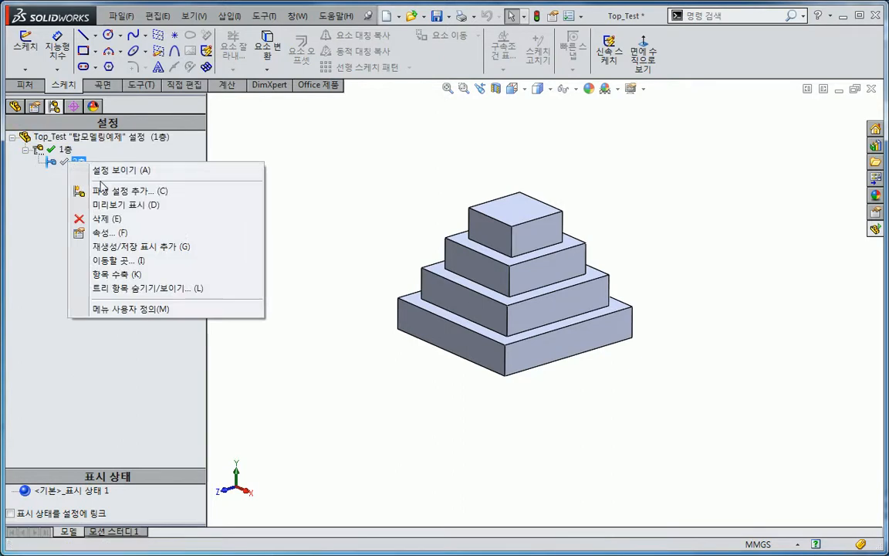
left_click(112, 219)
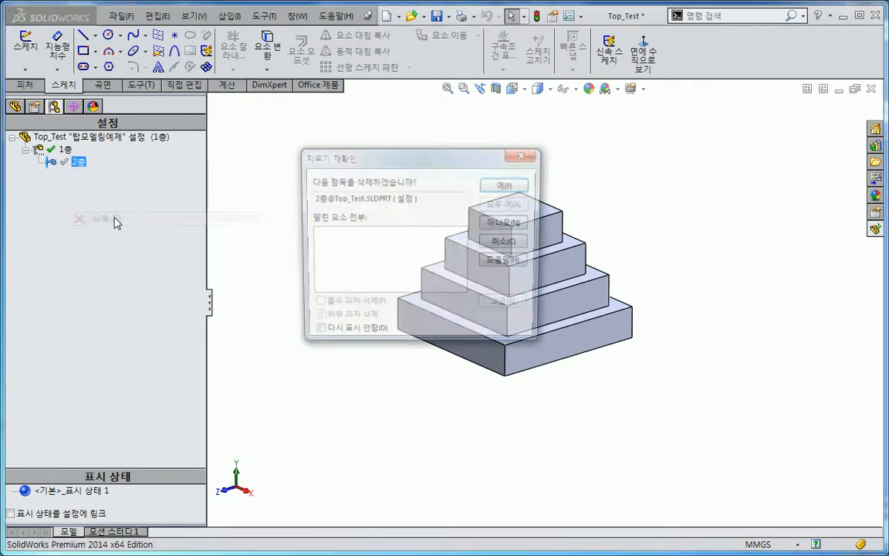
left_click(508, 185)
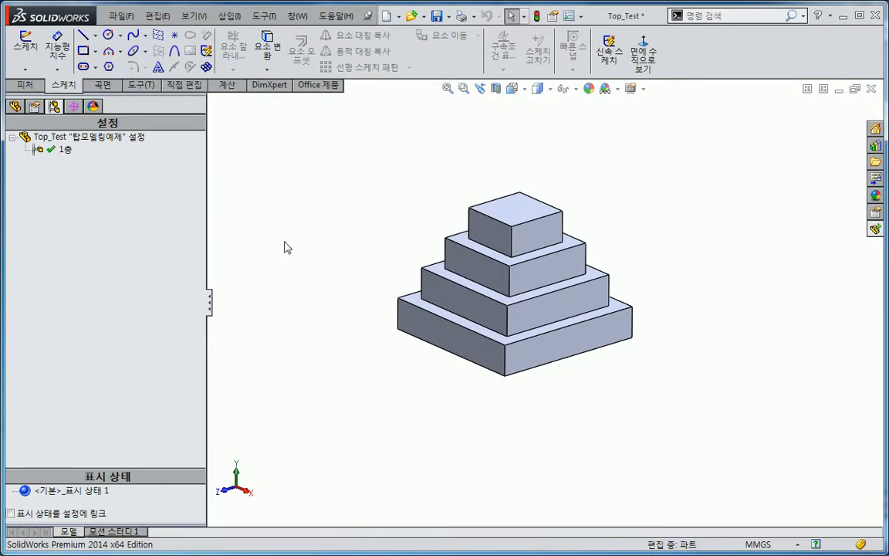
Step: Start a new configuration directly under Top_Test named 2층 with the description 2층까지입니다
left_click(14, 106)
left_click(55, 108)
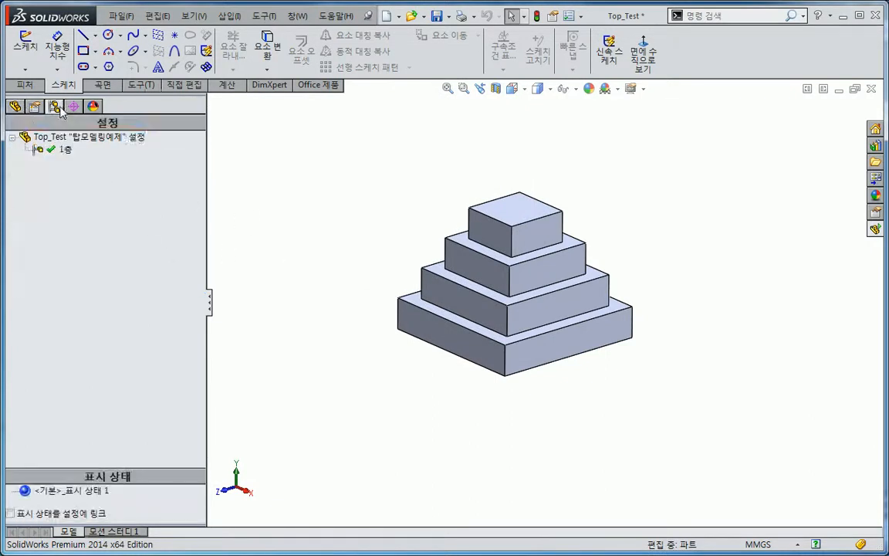
right_click(67, 154)
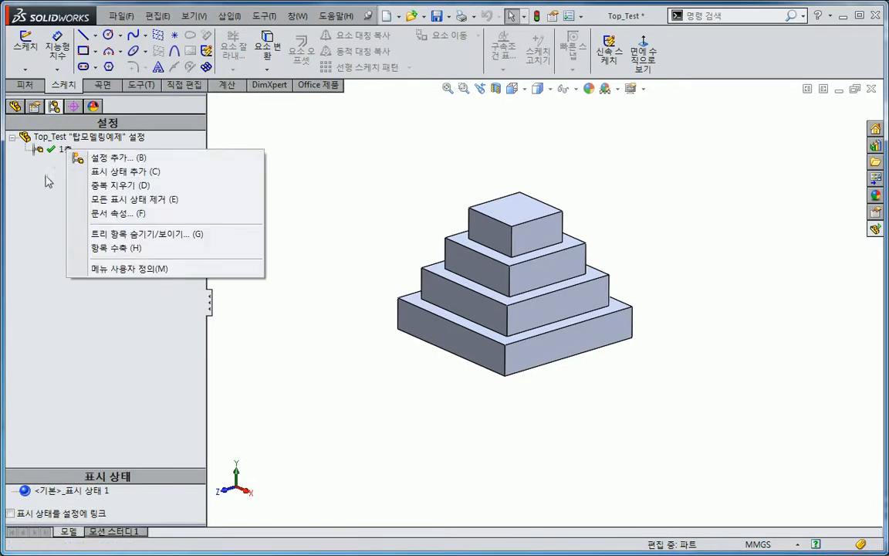
left_click(93, 163)
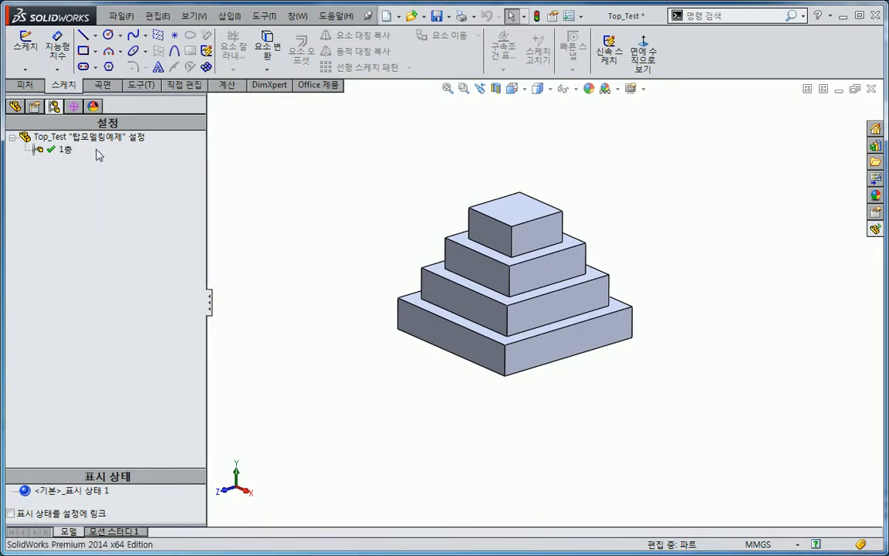
left_click(99, 139)
right_click(99, 145)
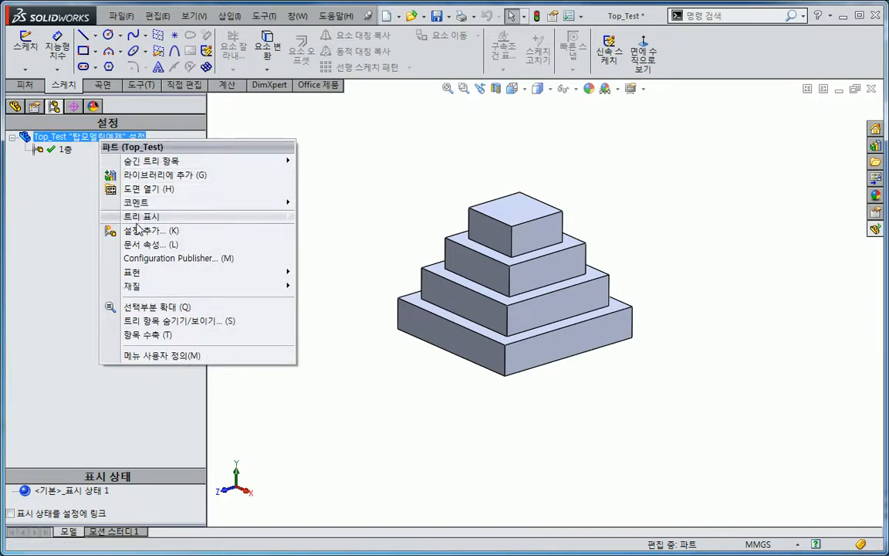
left_click(116, 230)
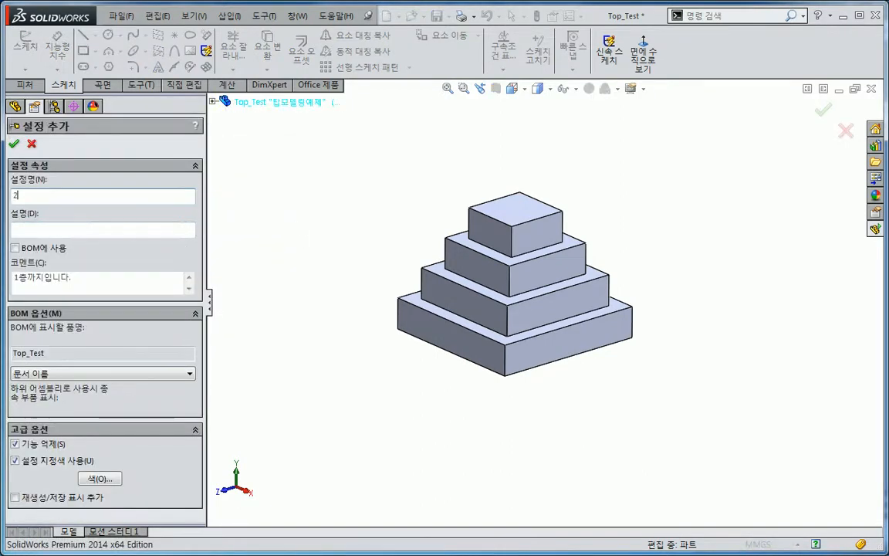
key("Tab")
type("2층까지입ㄴ디")
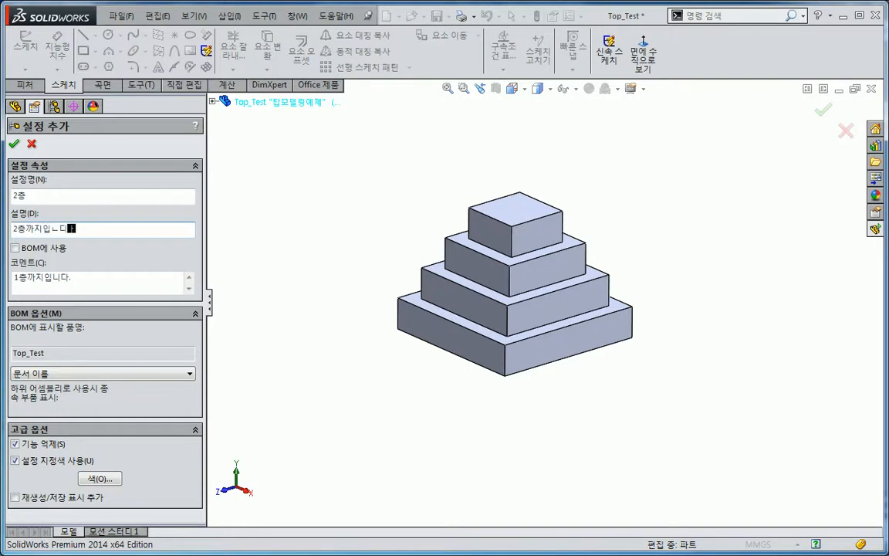
key("BackSpace")
key("BackSpace")
type("니다.")
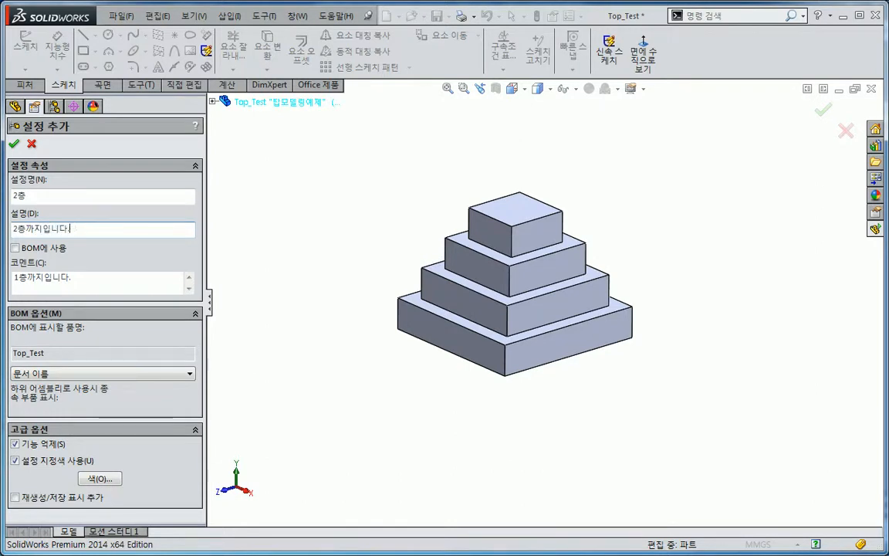
Step: Set the 2층 comment to 2층까지입니다., use its description in the BOM, and show the configuration name (설정명) as BOM part name
left_click(16, 277)
key("BackSpace")
type("2")
left_click(56, 374)
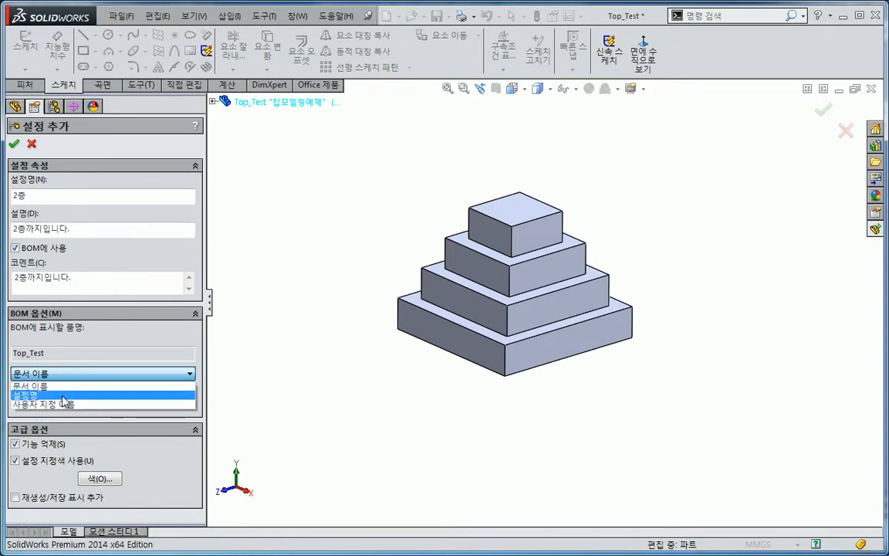
left_click(63, 395)
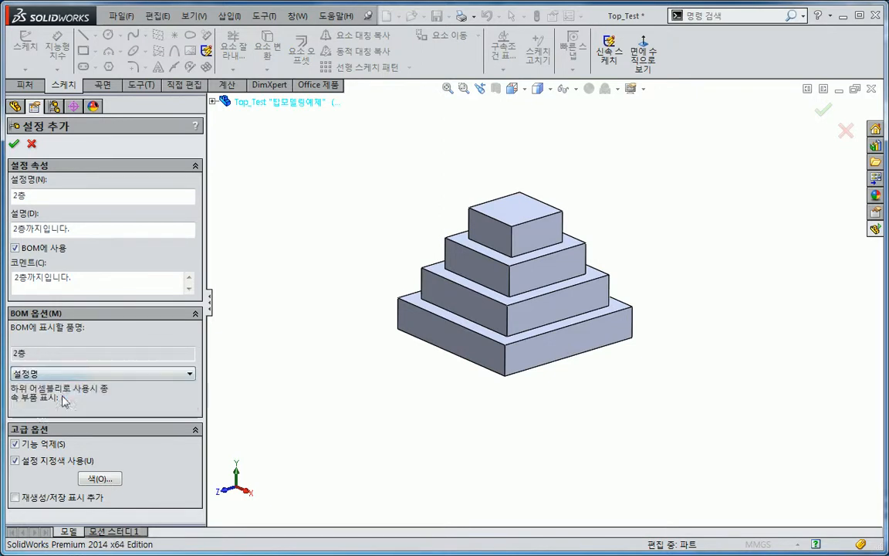
Step: Set the 2층 configuration's own colour to bright blue and accept the new configuration
left_click(107, 479)
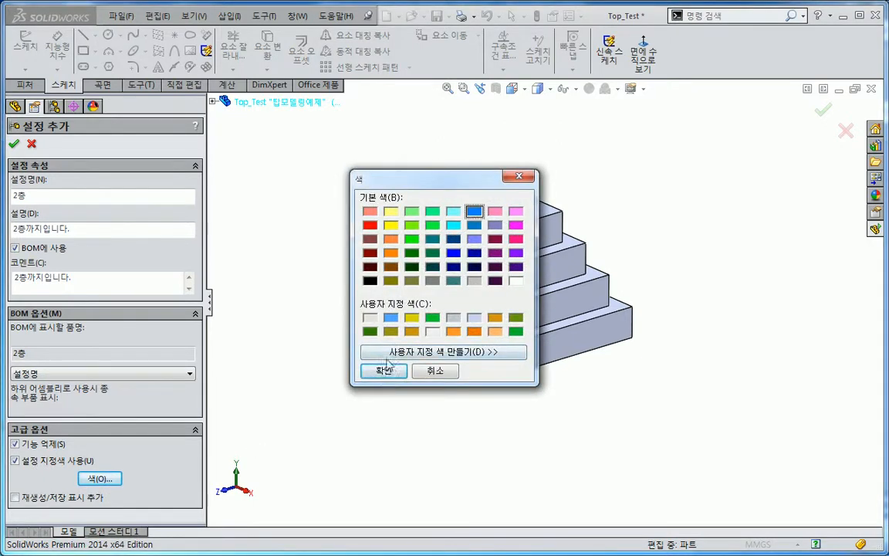
left_click(383, 369)
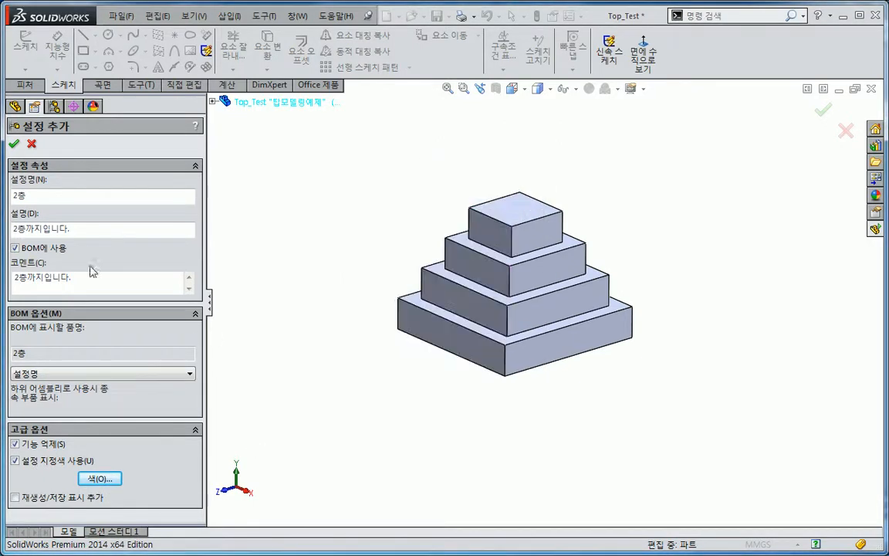
left_click(14, 145)
Step: Start another configuration directly under Top_Test named 3층 with the description 3층까지입니다
right_click(89, 136)
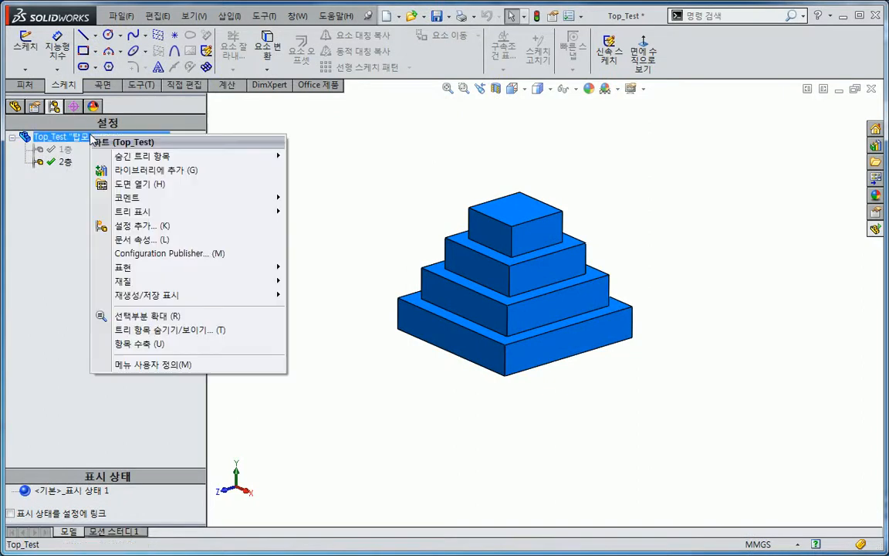
left_click(133, 225)
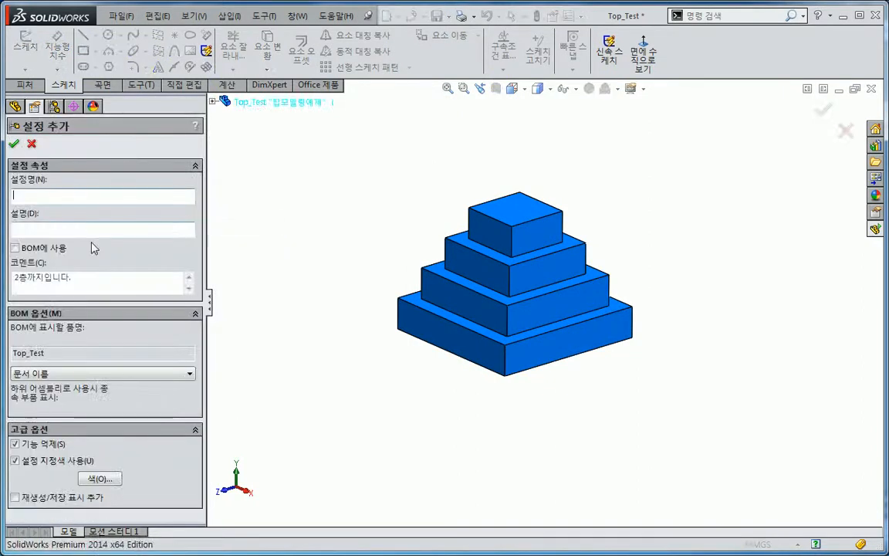
type("3층")
key("Tab")
type("3")
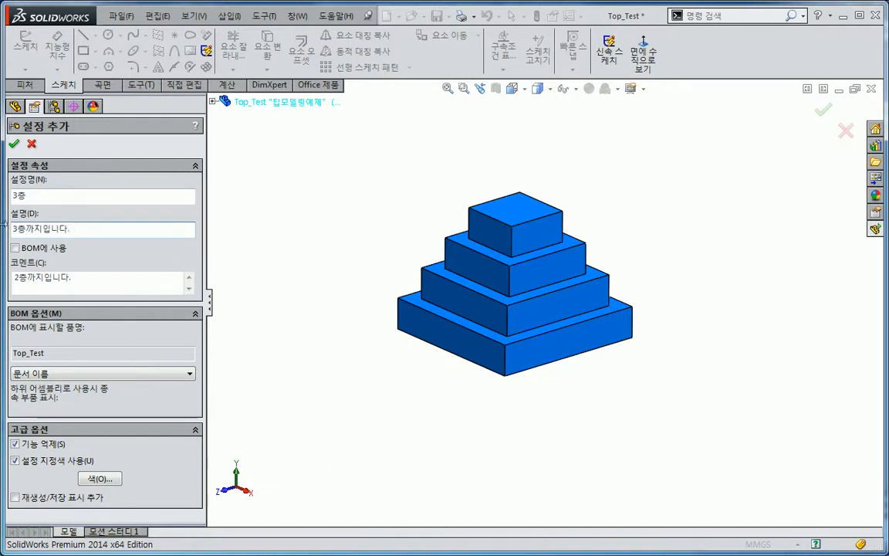
Step: Use the 3층 description in the BOM, set its comment to 3층까지입니다., and show the configuration name (설정명) as BOM part name
left_click(14, 247)
key("BackSpace")
type("3")
left_click(59, 375)
left_click(46, 397)
Step: Set the 3층 configuration's own colour to cyan and accept the new configuration
left_click(100, 479)
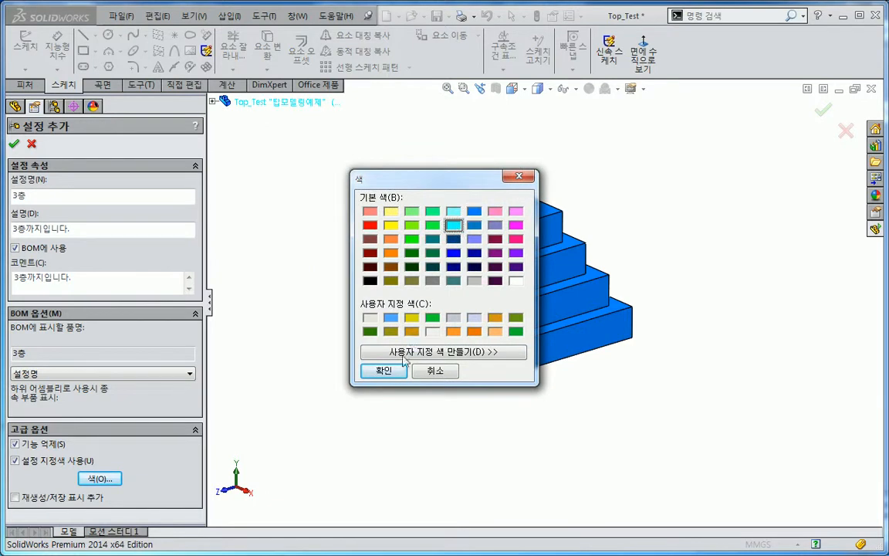
left_click(377, 370)
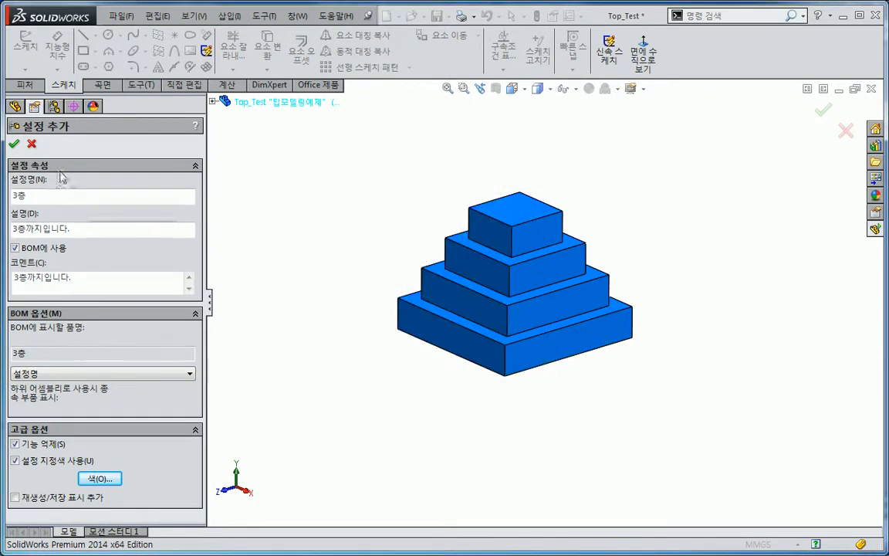
left_click(14, 144)
Step: Start another configuration directly under Top_Test named 4층 with the description 4층까지입니다
right_click(116, 137)
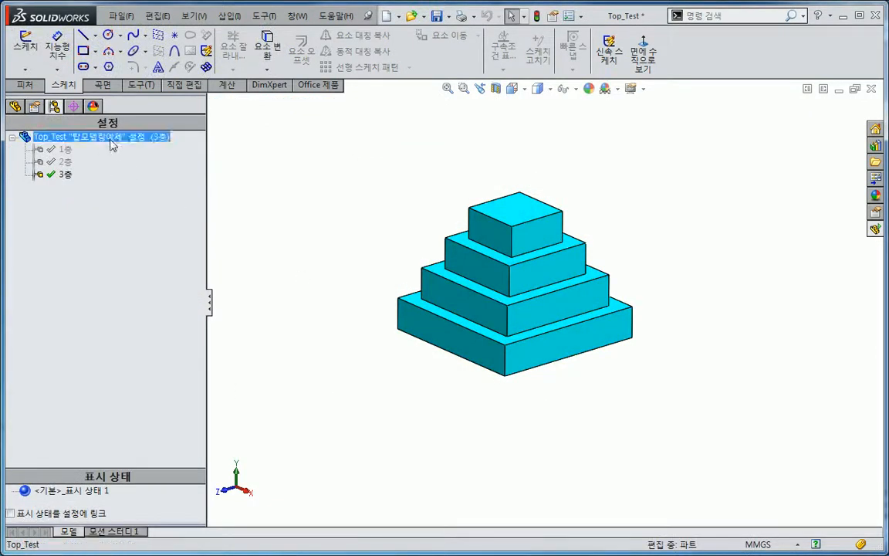
left_click(143, 224)
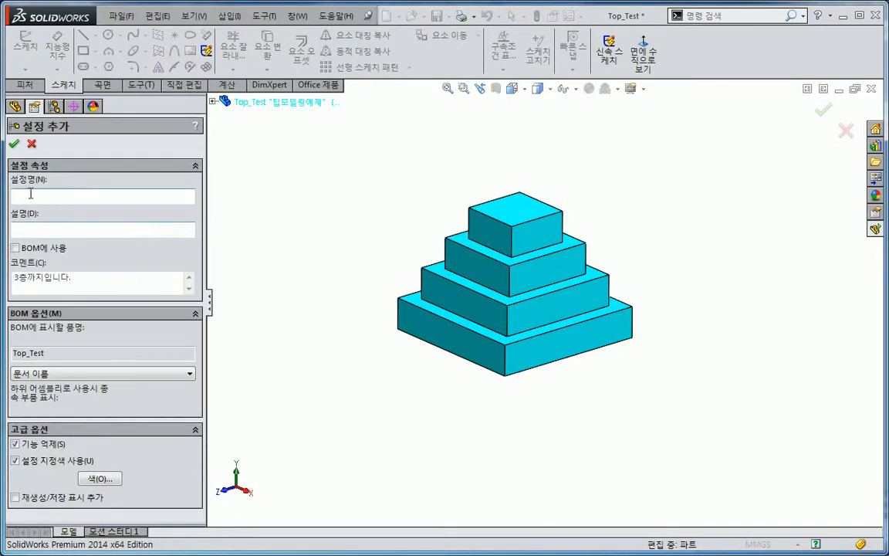
type("4층")
key("Tab")
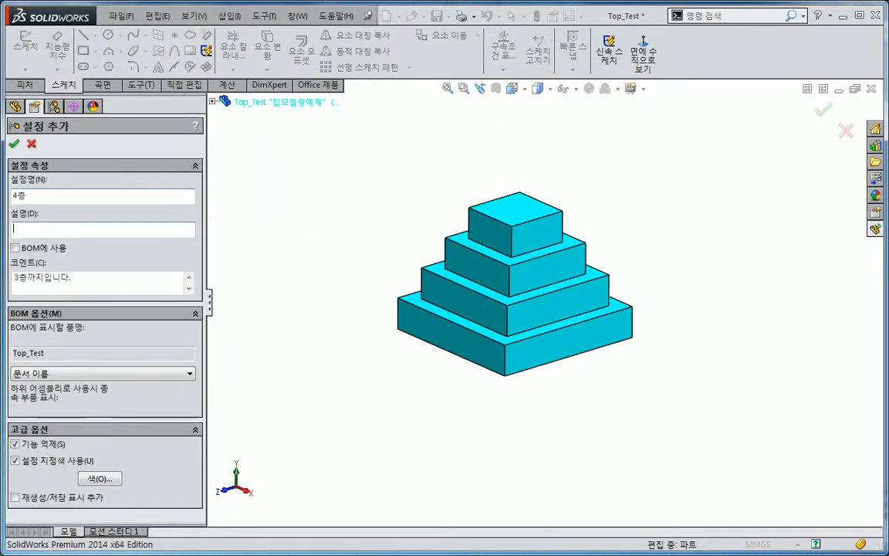
type("4층가지")
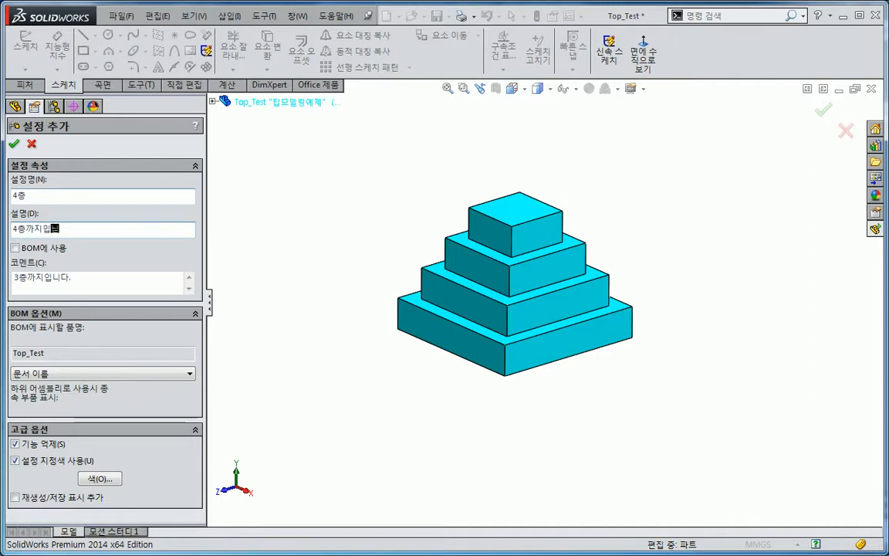
Step: Use the 4층 description in the BOM, set its comment to 4층까지입니다., and show the configuration name (설정명) as BOM part name
left_click(15, 249)
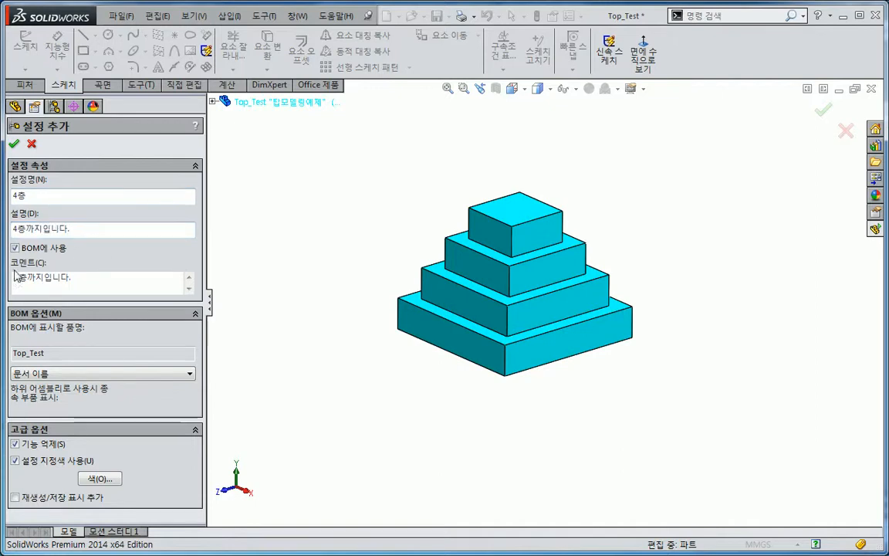
left_click(23, 278)
type("4")
left_click(86, 374)
left_click(77, 391)
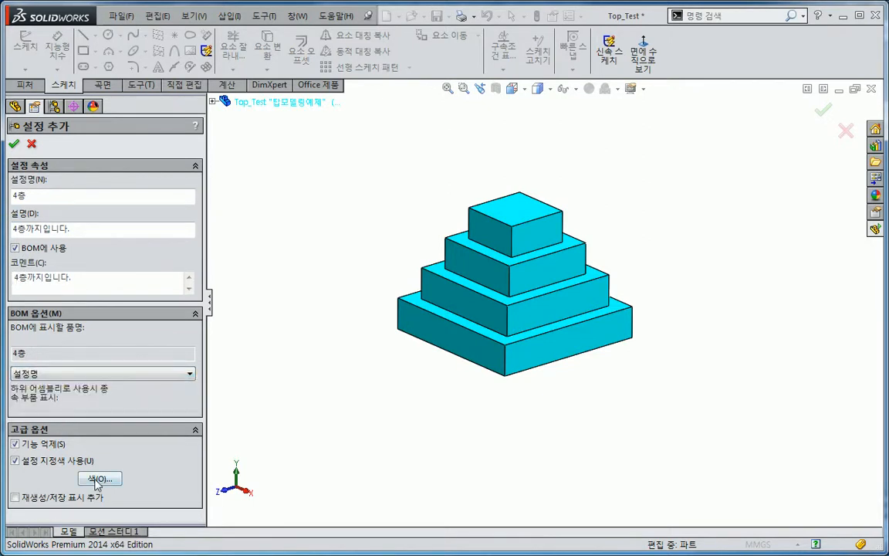
Step: Set the 4층 configuration's own colour to light yellow and accept the new configuration
left_click(100, 478)
left_click(392, 212)
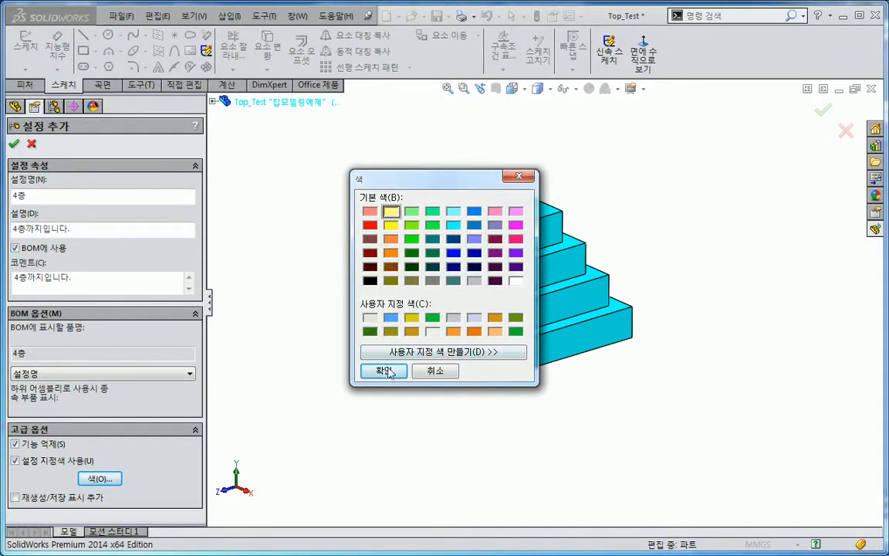
left_click(361, 372)
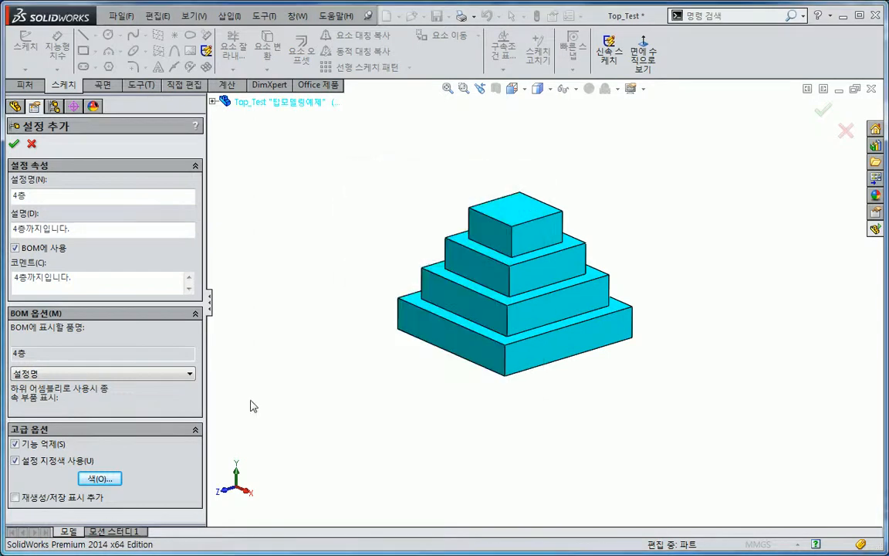
left_click(14, 144)
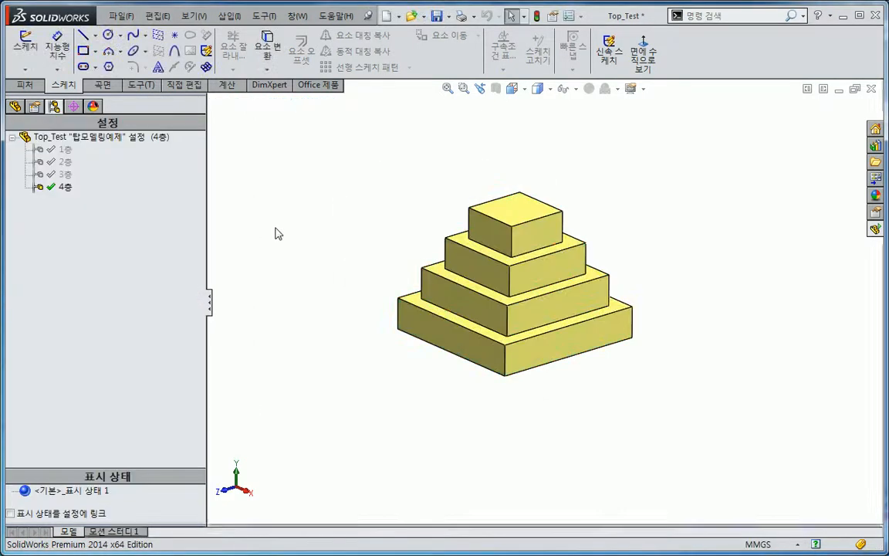
Step: Activate the 1층 configuration and save the Top_Test part
double_click(63, 149)
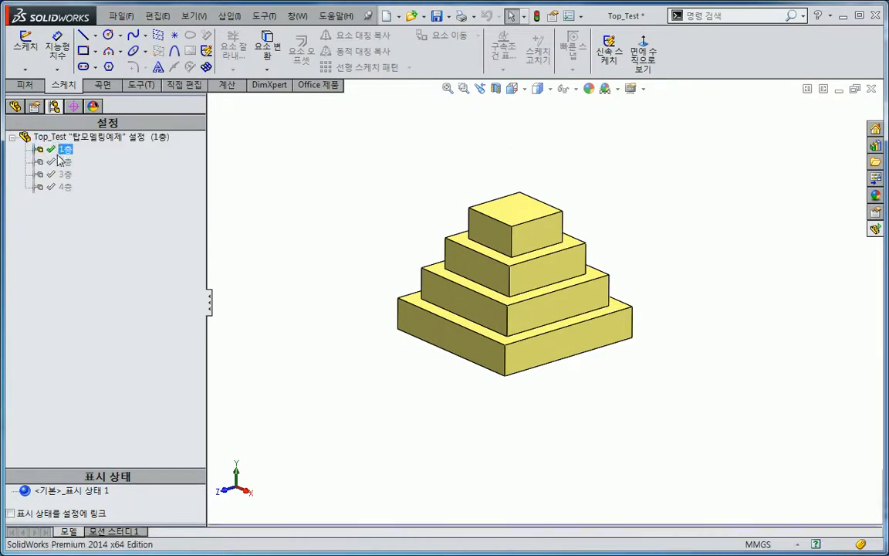
left_click(66, 164)
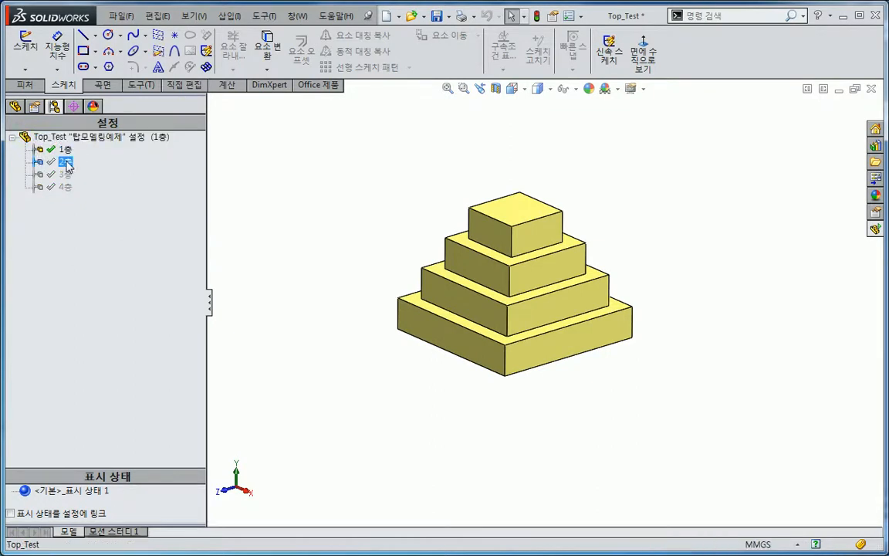
left_click(264, 201)
left_click(17, 107)
left_click(55, 108)
left_click(121, 16)
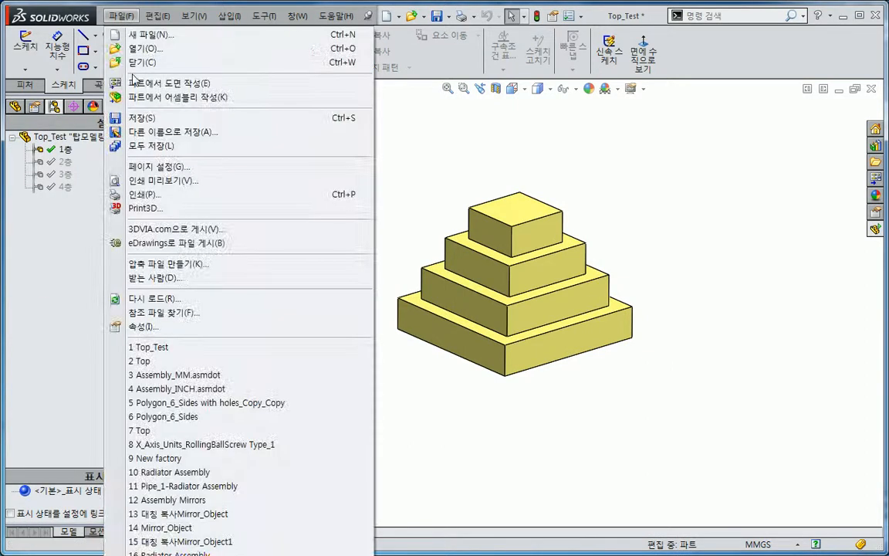
left_click(143, 118)
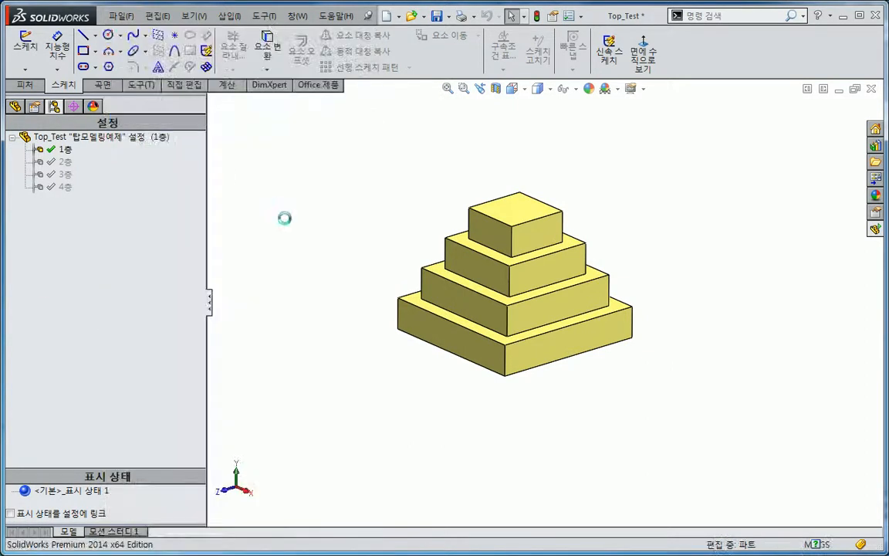
Step: Activate the 2층, 3층, 4층 and 1층 configurations repeatedly to compare the model's geometry and colour in each
double_click(65, 162)
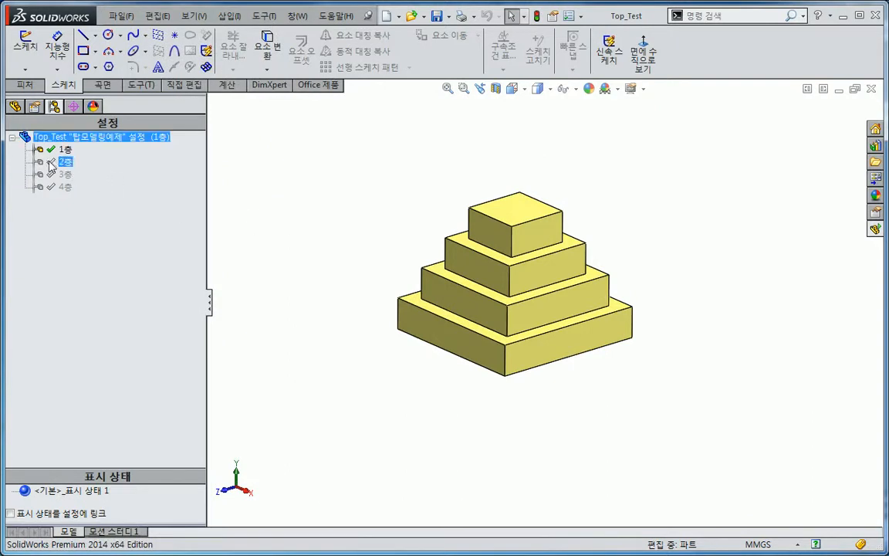
left_click(54, 174)
double_click(62, 175)
double_click(65, 187)
left_click(62, 175)
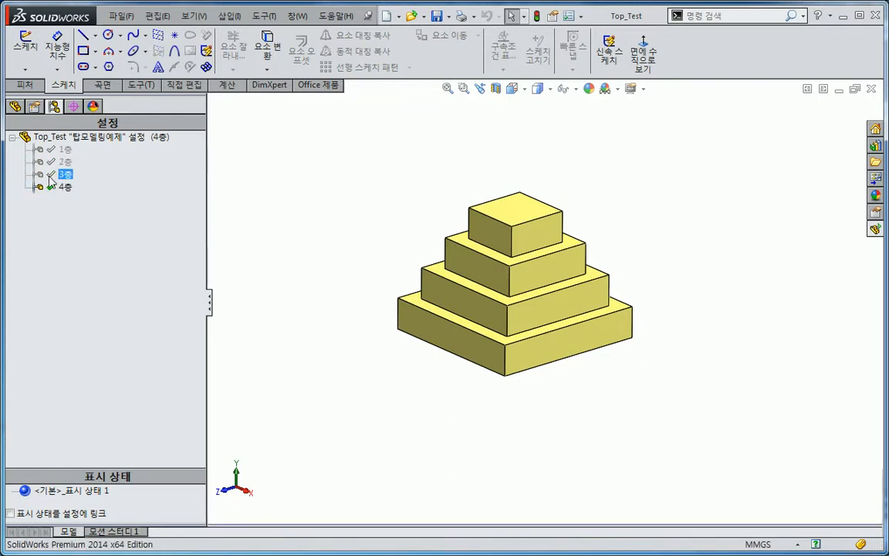
double_click(61, 162)
double_click(64, 149)
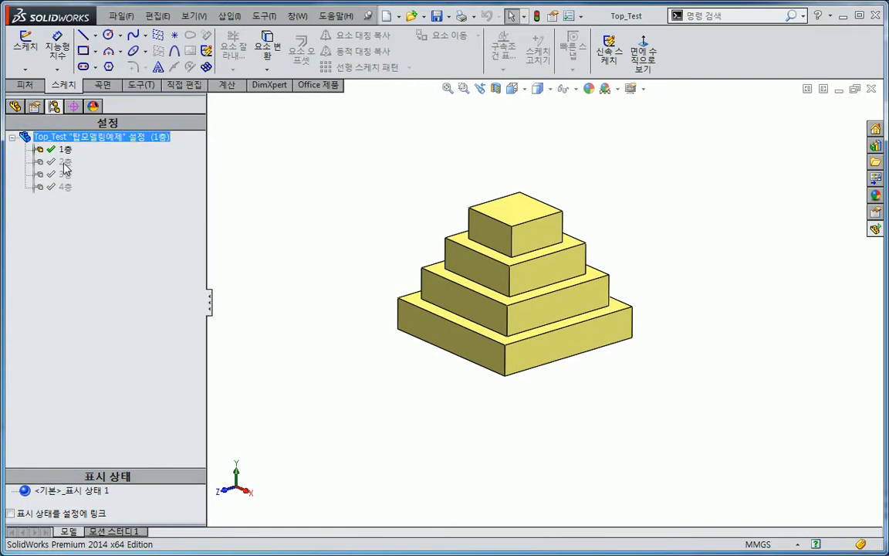
double_click(61, 162)
double_click(61, 149)
left_click(52, 163)
double_click(50, 165)
double_click(50, 176)
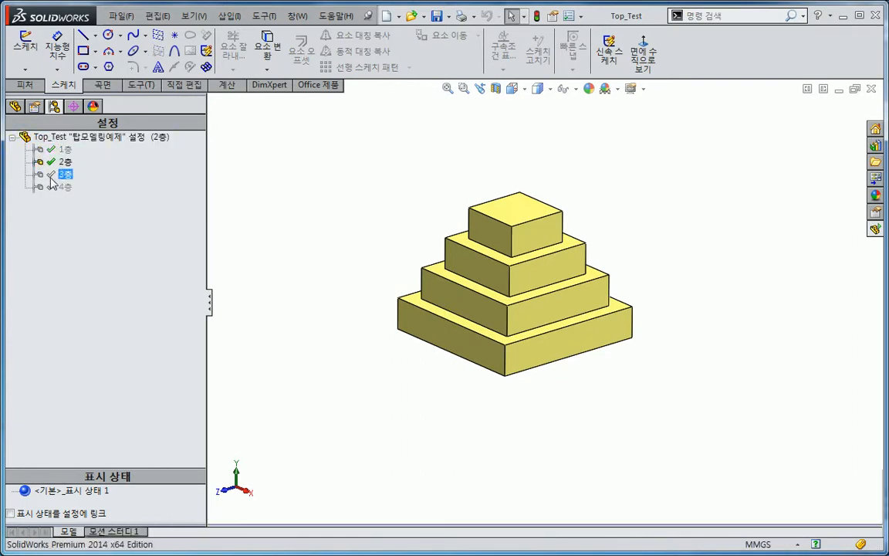
double_click(50, 186)
left_click(48, 178)
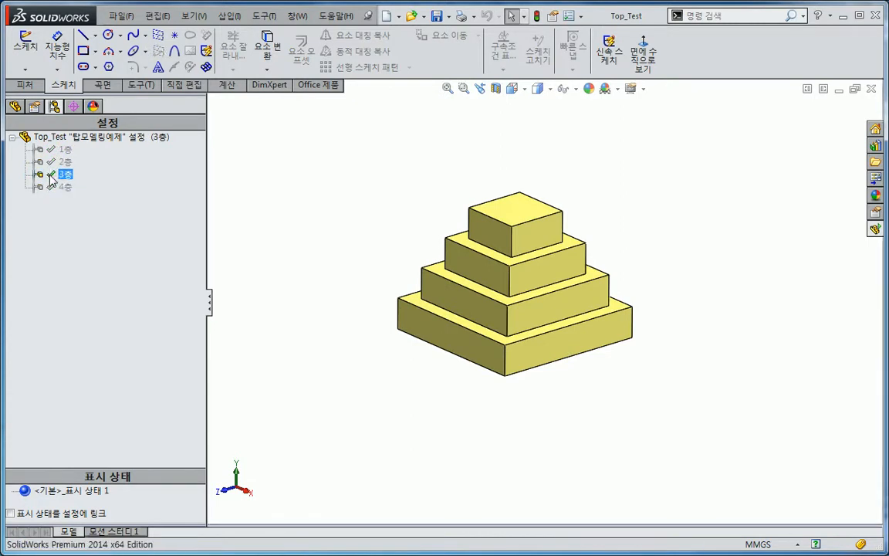
double_click(50, 175)
double_click(64, 149)
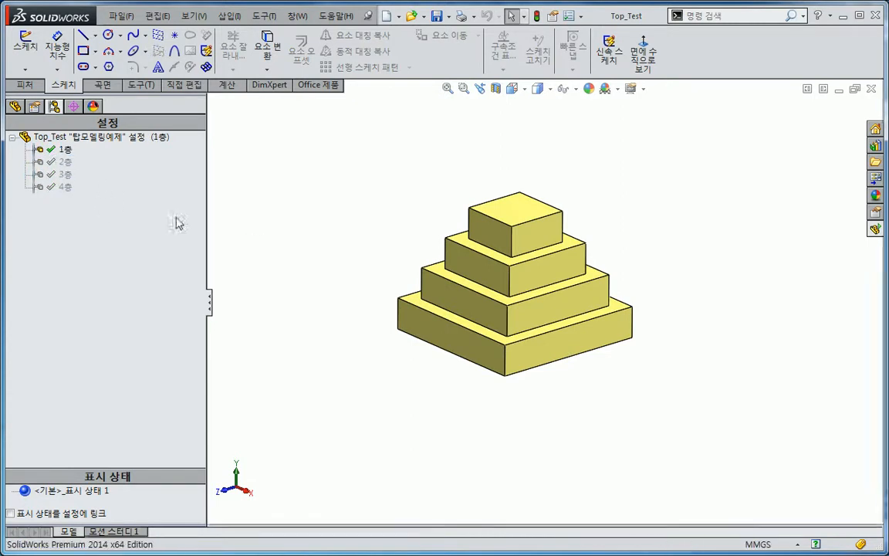
left_click(54, 162)
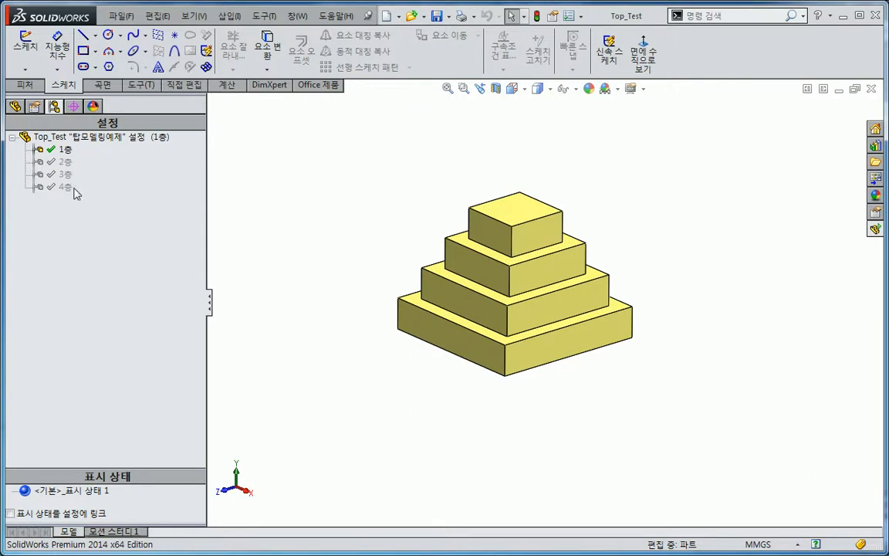
Step: Open the configuration modification table (설정 수정) for the four features 1층, 2층, 3층 and 4층 together
left_click(14, 106)
left_click(96, 249)
left_click(94, 261, "ctrl")
left_click(93, 273, "ctrl")
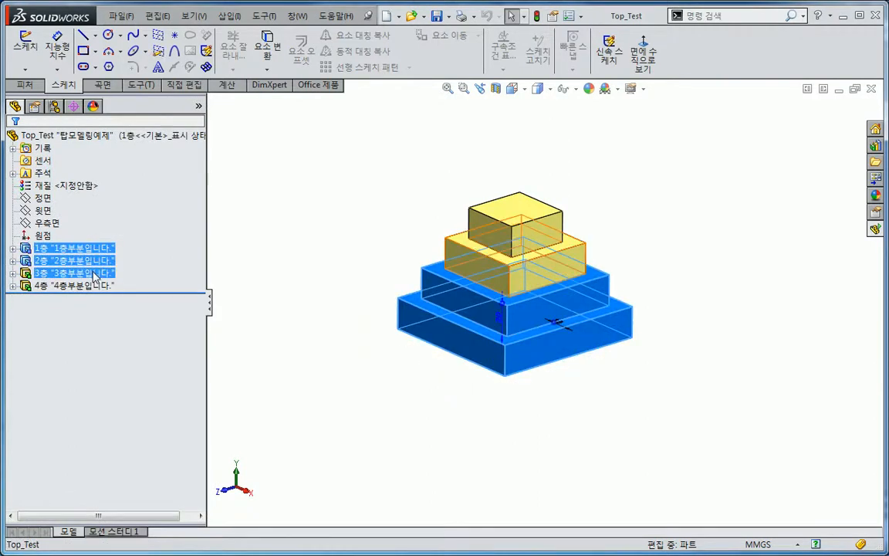
left_click(92, 286, "ctrl")
right_click(93, 289)
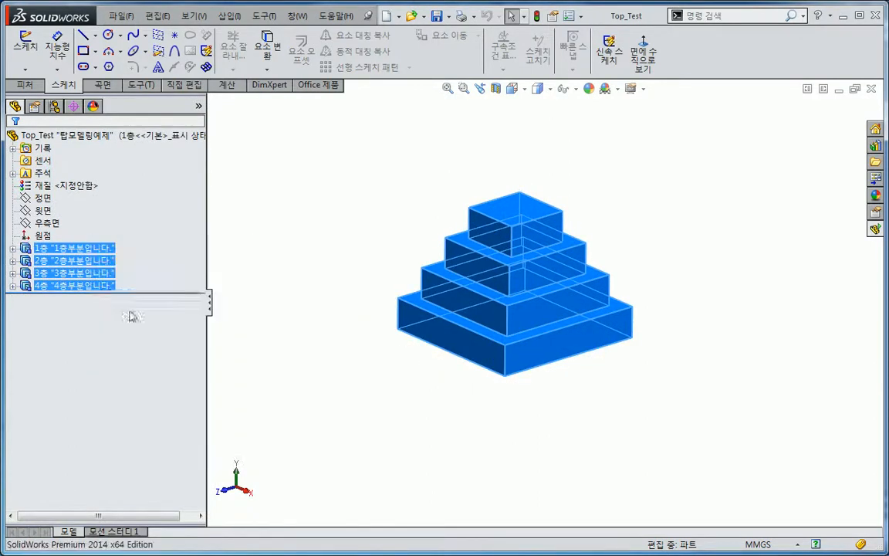
left_click(131, 310)
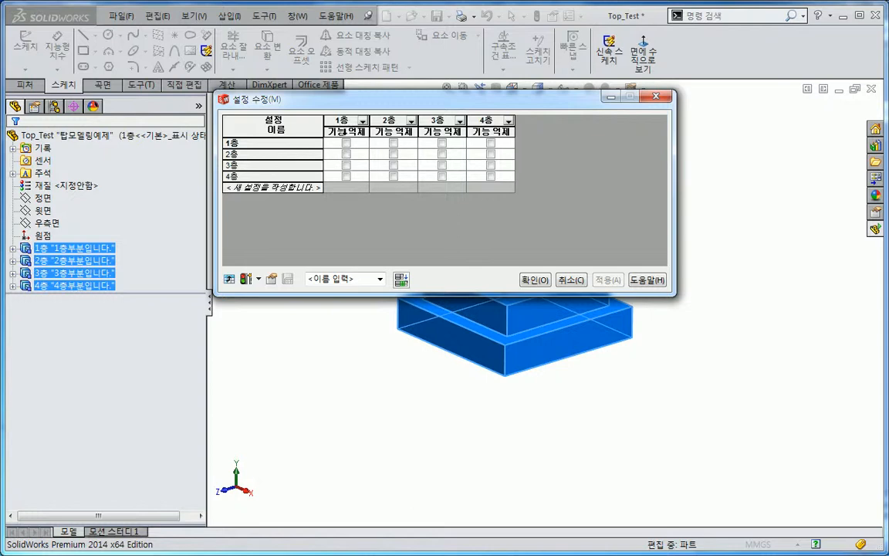
Step: Suppress features 2층 to 4층 in configuration 1층, 3층 and 4층 in configuration 2층, and 4층 in configuration 3층, and accept the table
left_click(394, 144)
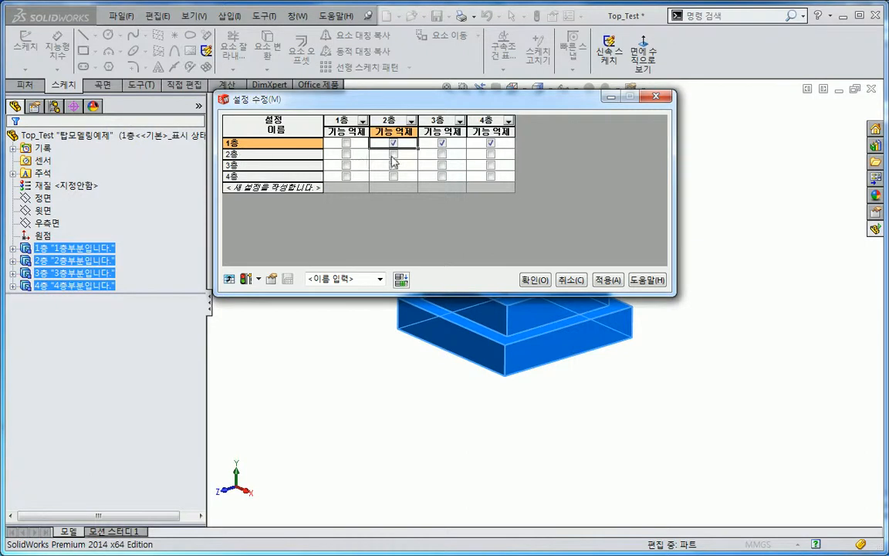
left_click(442, 154)
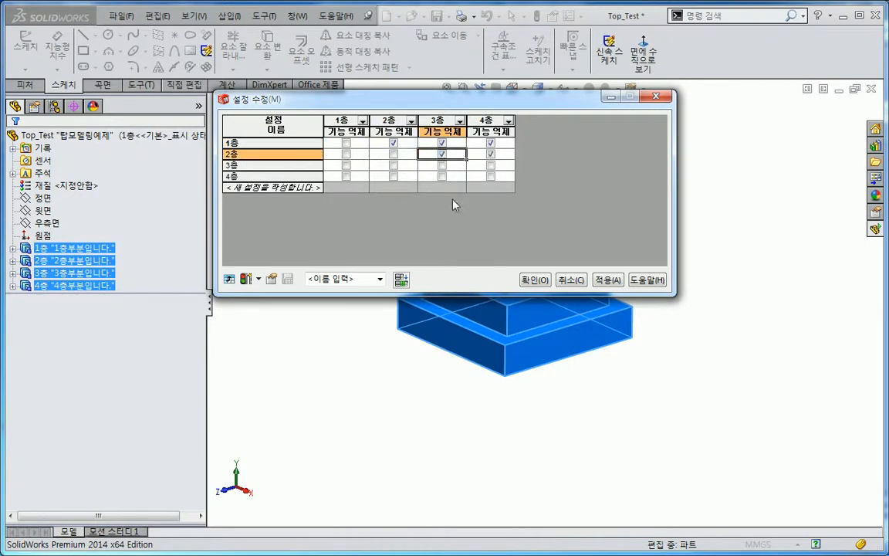
left_click(491, 165)
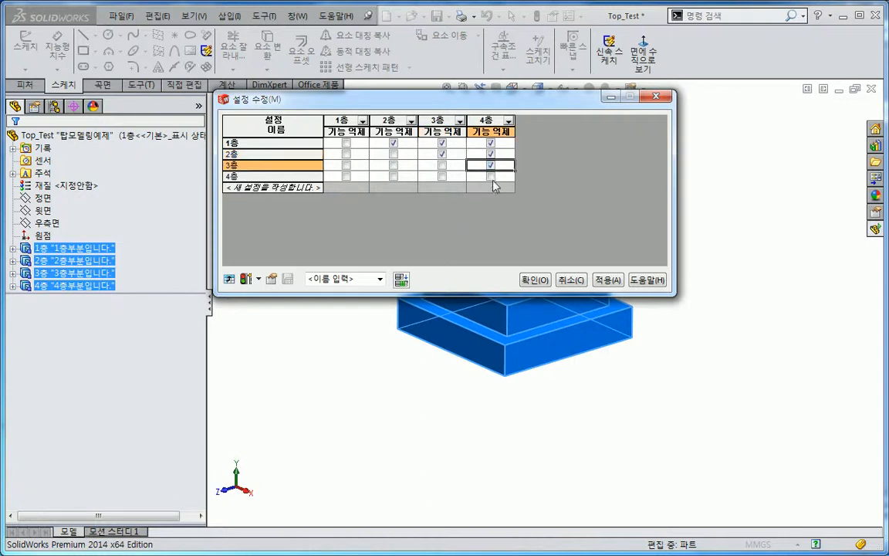
left_click(534, 279)
left_click(75, 270)
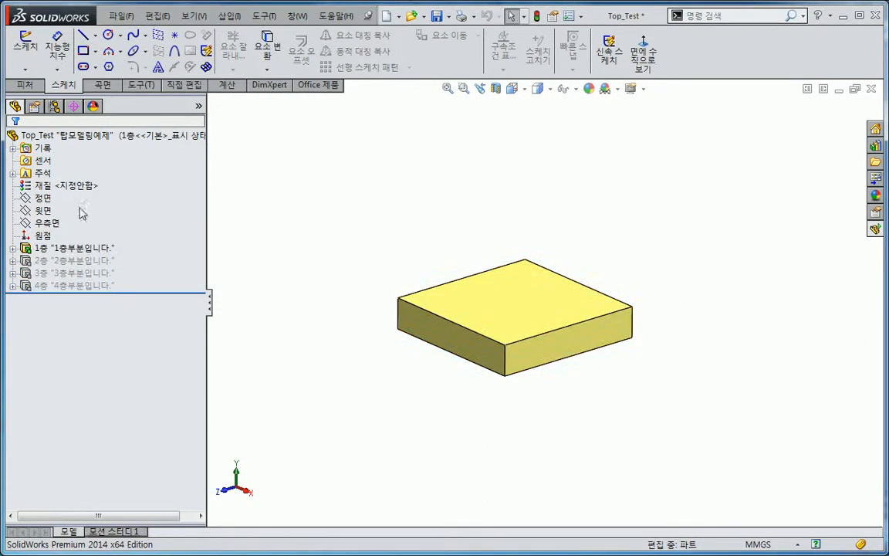
Step: Switch through the configurations from 1층 to 4층 and back to check which floors each one shows
left_click(54, 105)
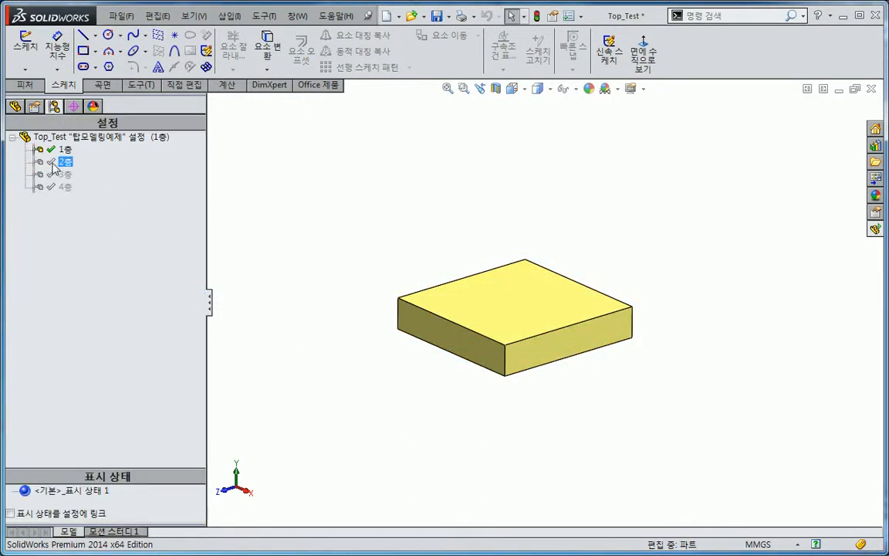
double_click(54, 162)
double_click(52, 175)
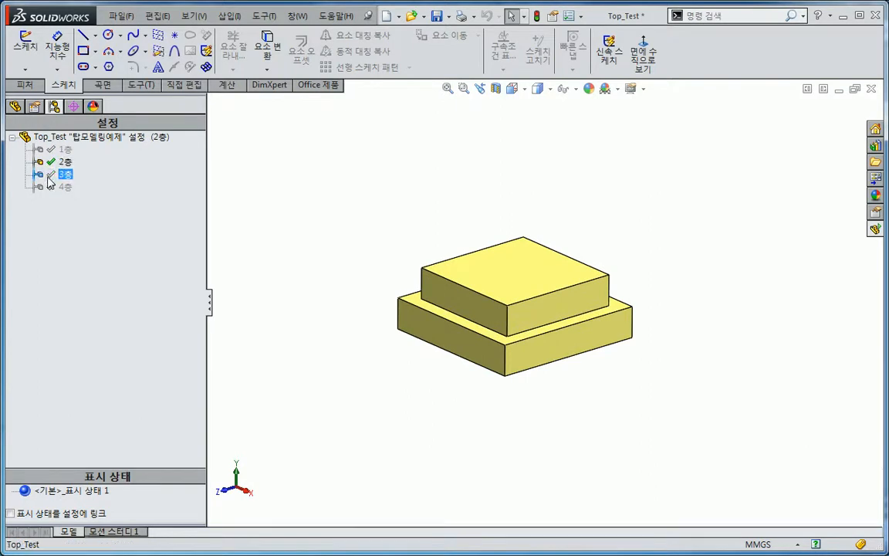
double_click(54, 188)
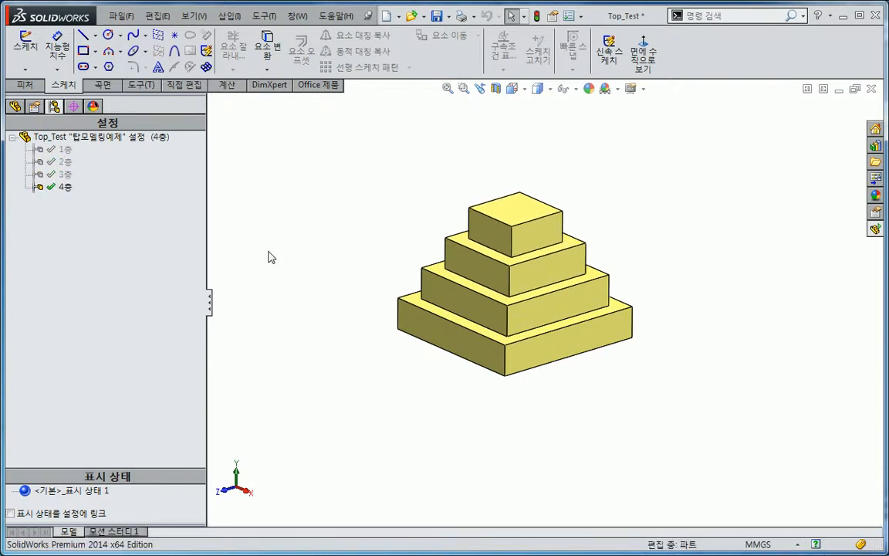
double_click(54, 149)
double_click(54, 163)
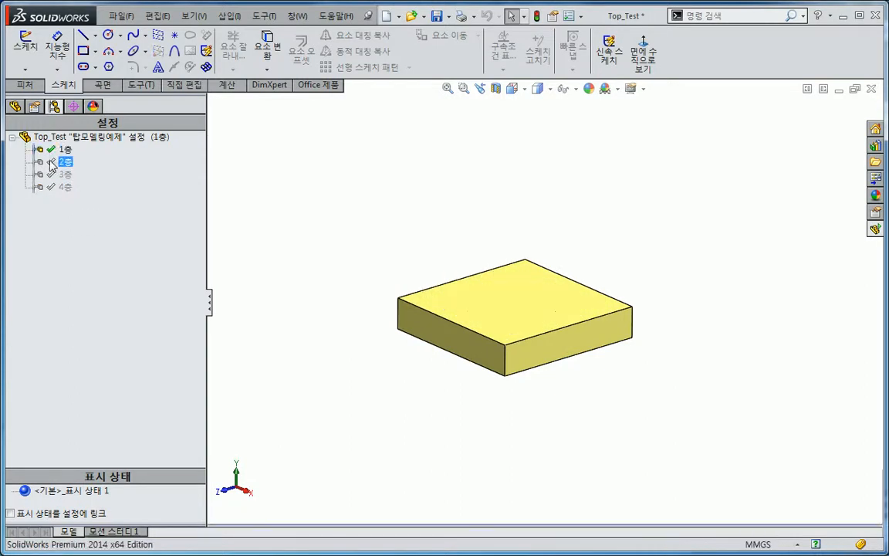
double_click(52, 175)
double_click(53, 187)
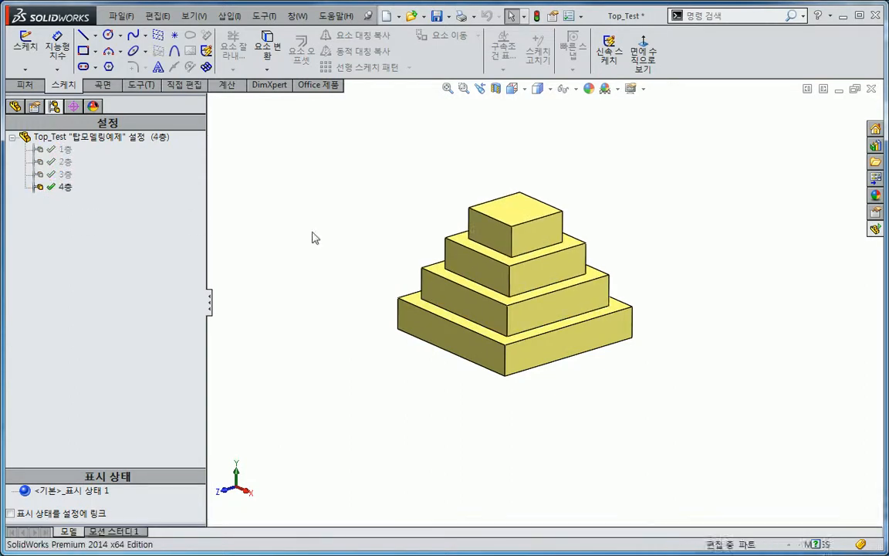
left_click(55, 163)
double_click(53, 150)
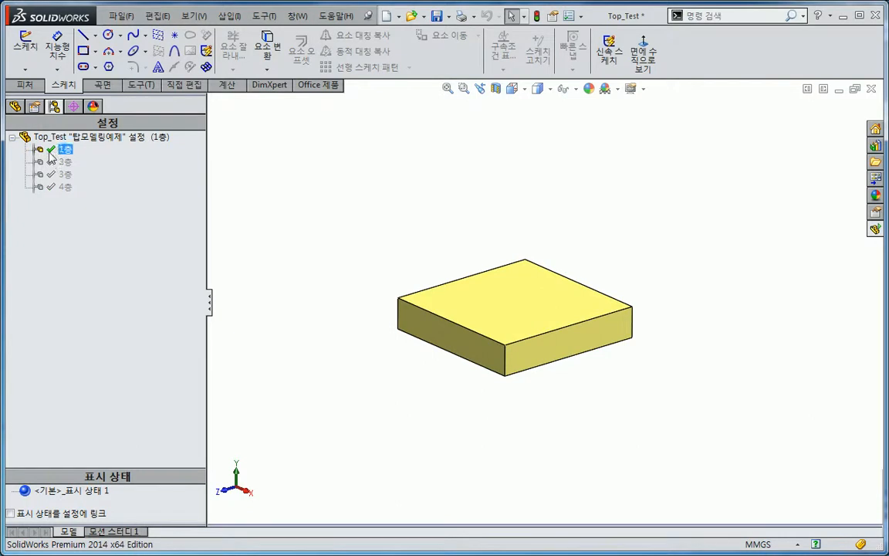
Step: Review the colour assigned in the properties of configuration 1층 and accept them
right_click(49, 153)
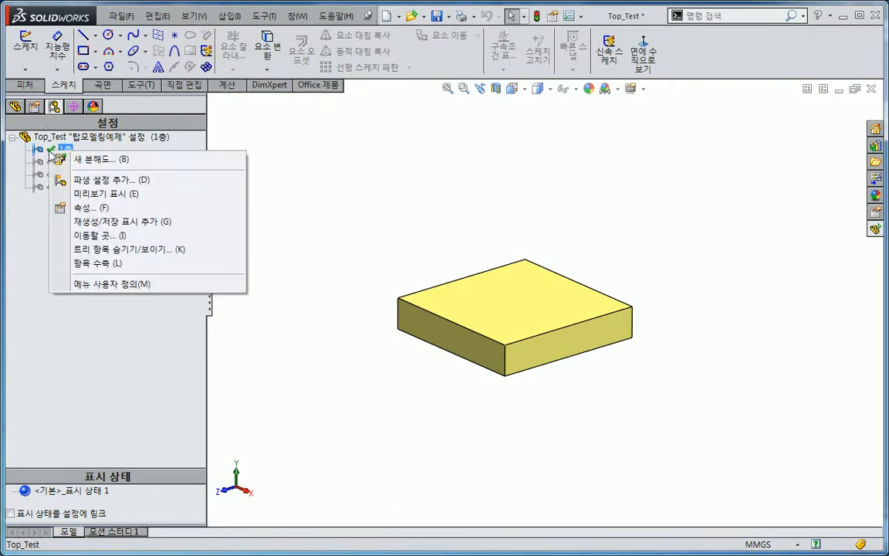
left_click(81, 204)
left_click(94, 467)
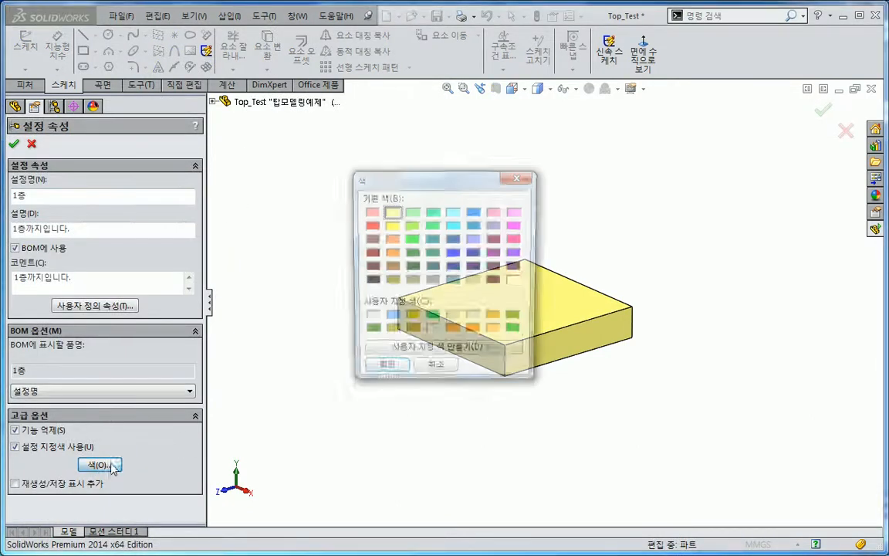
left_click(364, 370)
left_click(13, 144)
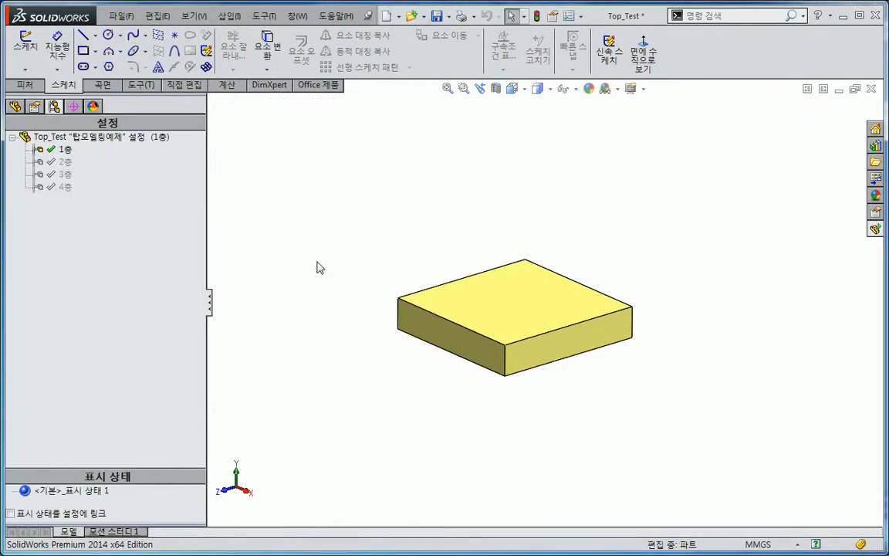
Step: Save and close Top_Test, close the empty assembly 어셈블리3, and reopen Top_Test from the recent files
left_click(870, 89)
left_click(403, 328)
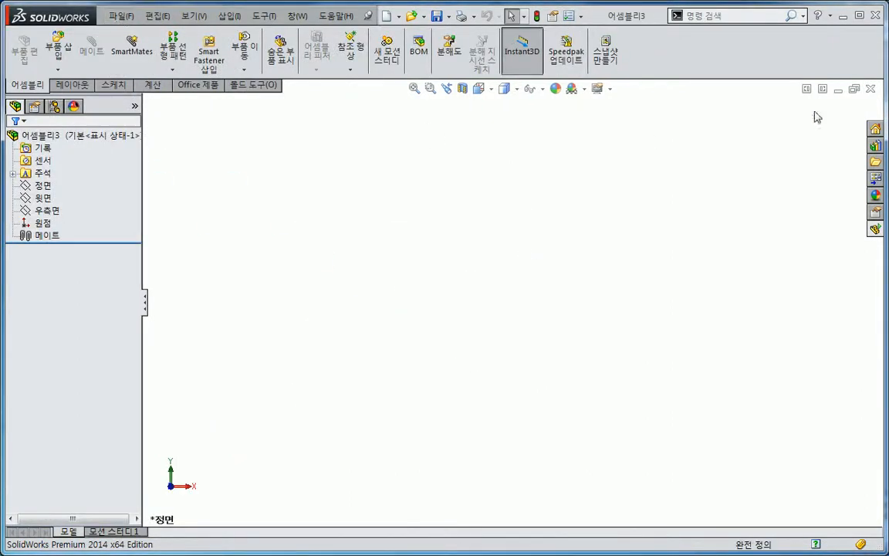
key("ctrl+w")
left_click(121, 15)
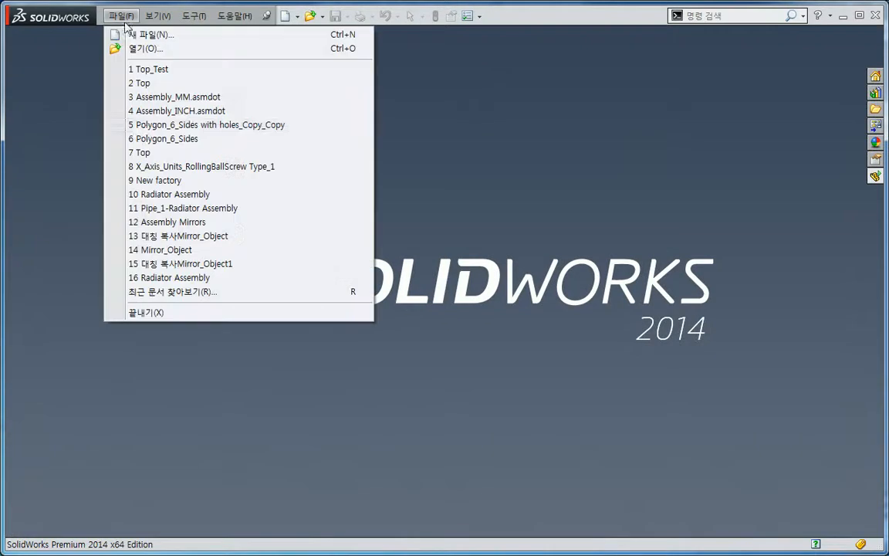
left_click(146, 68)
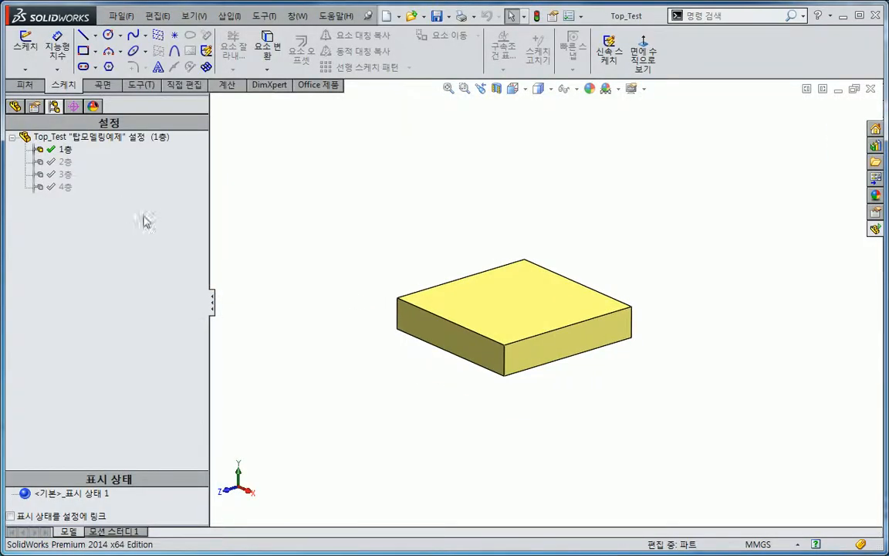
Step: Activate configurations 2층, 3층, 4층 and 1층 in turn to check the reopened part
double_click(54, 162)
double_click(61, 175)
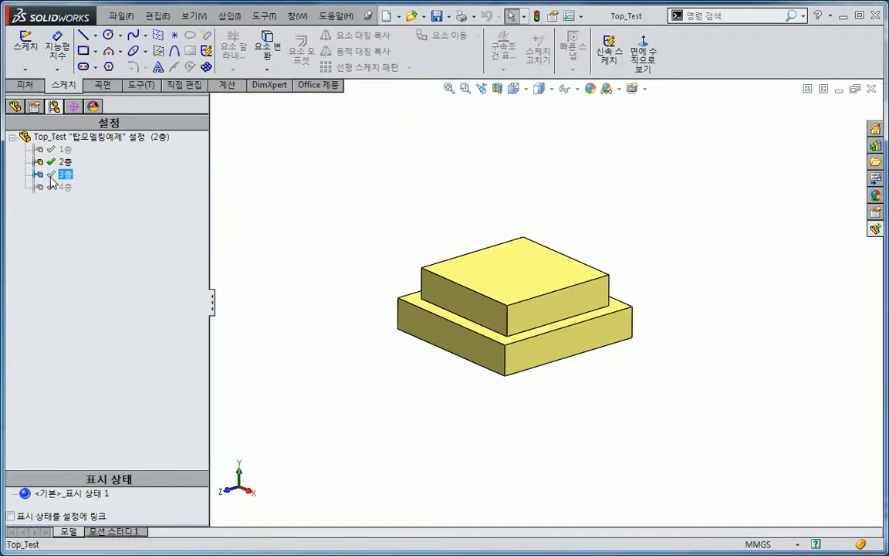
double_click(51, 188)
double_click(60, 149)
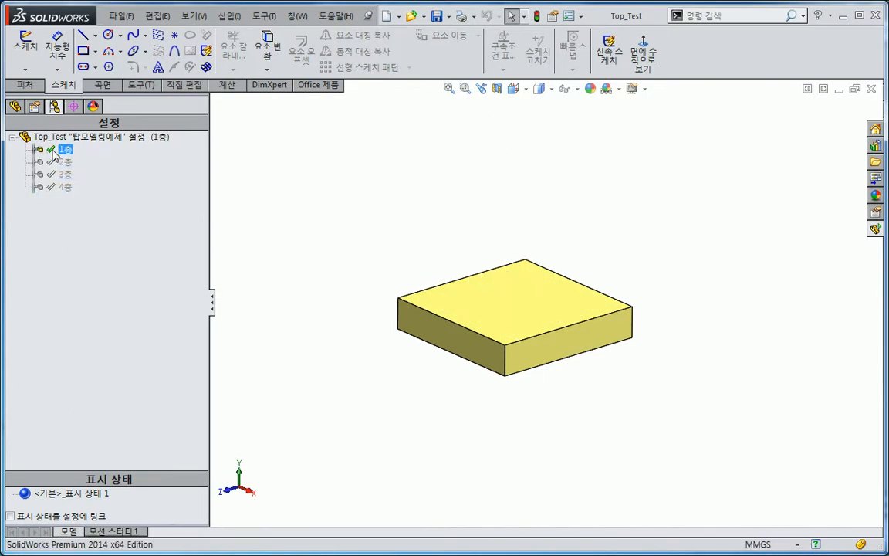
Step: Set the configuration-specific colour of 1층 to muted blue-violet in its properties
right_click(54, 155)
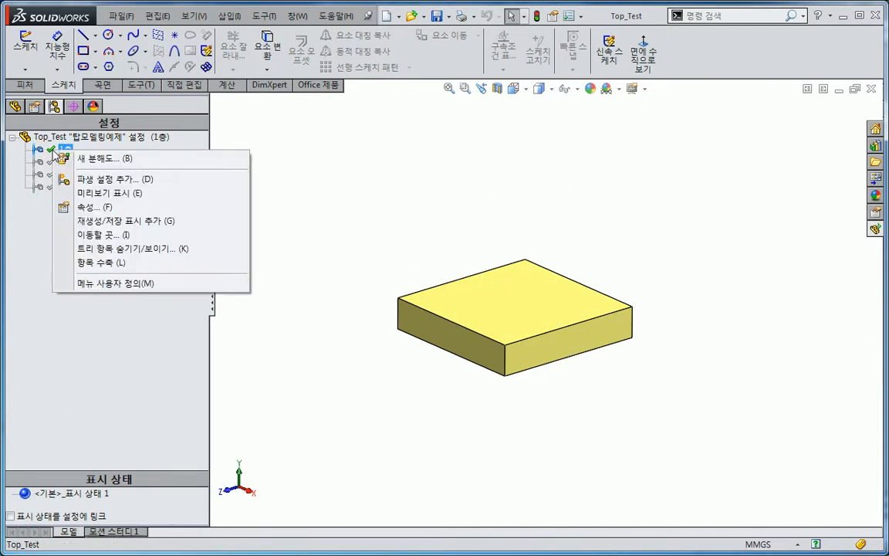
left_click(84, 207)
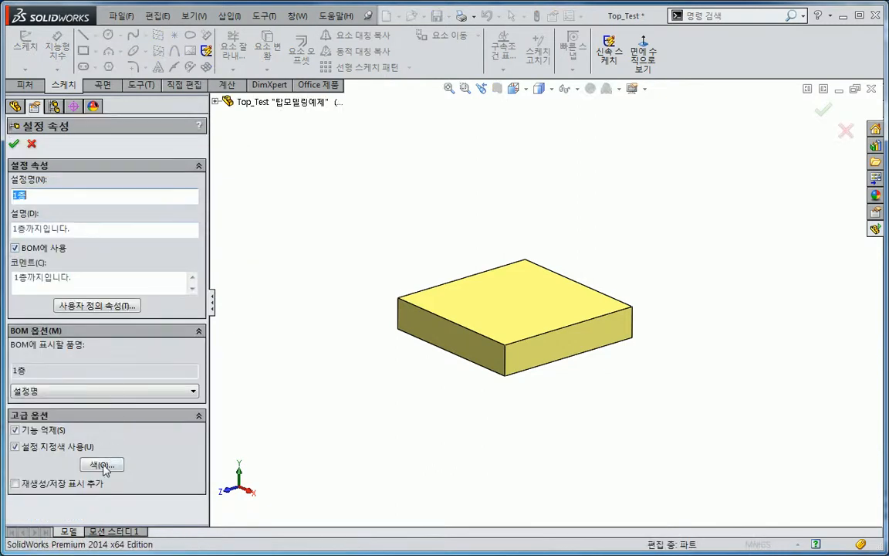
left_click(107, 464)
left_click(495, 225)
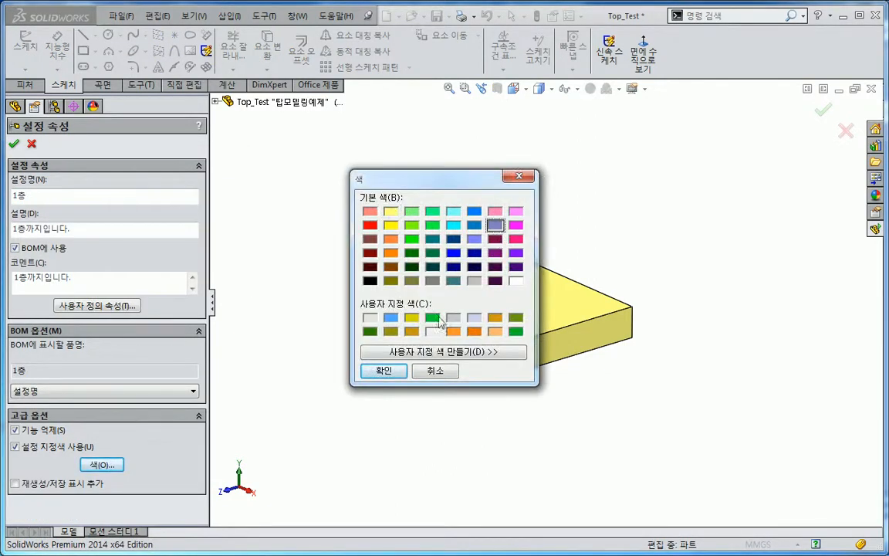
left_click(384, 372)
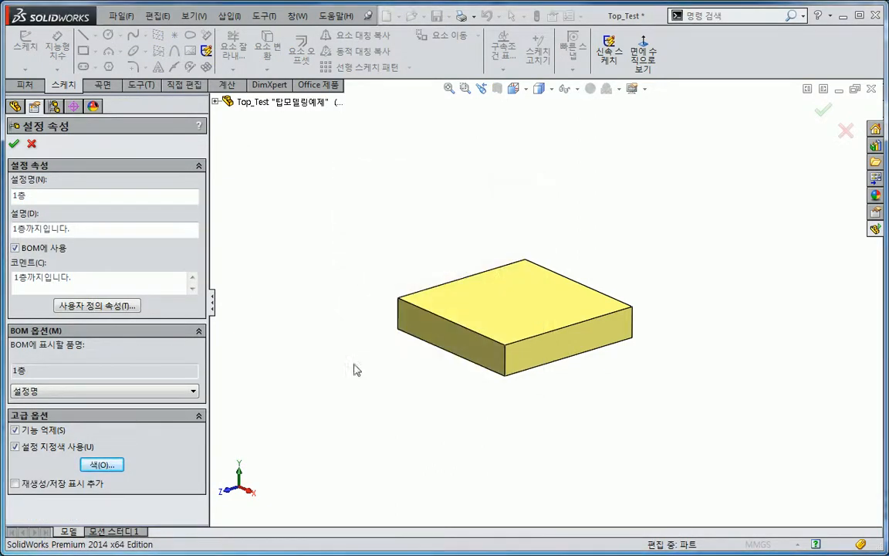
left_click(14, 143)
Step: Activate configuration 2층 and set its configuration-specific colour to bright blue in its properties
double_click(62, 161)
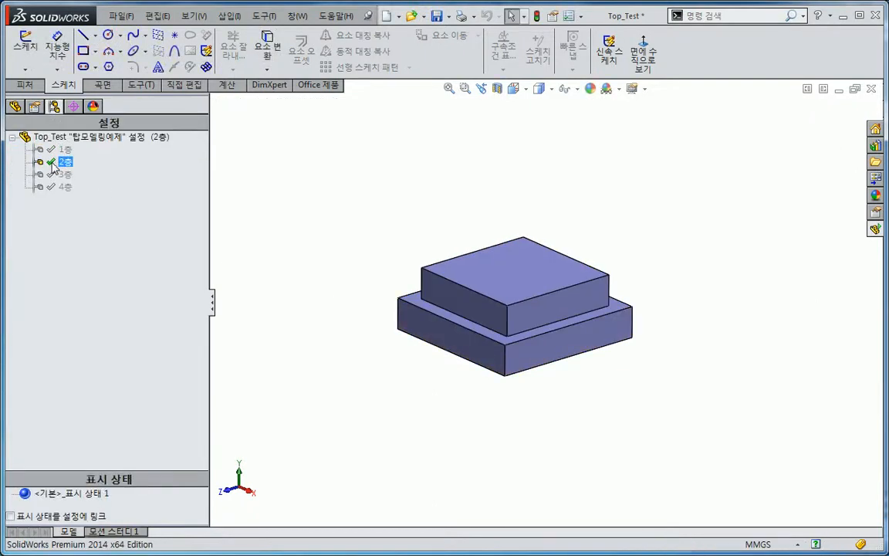
right_click(54, 163)
left_click(92, 219)
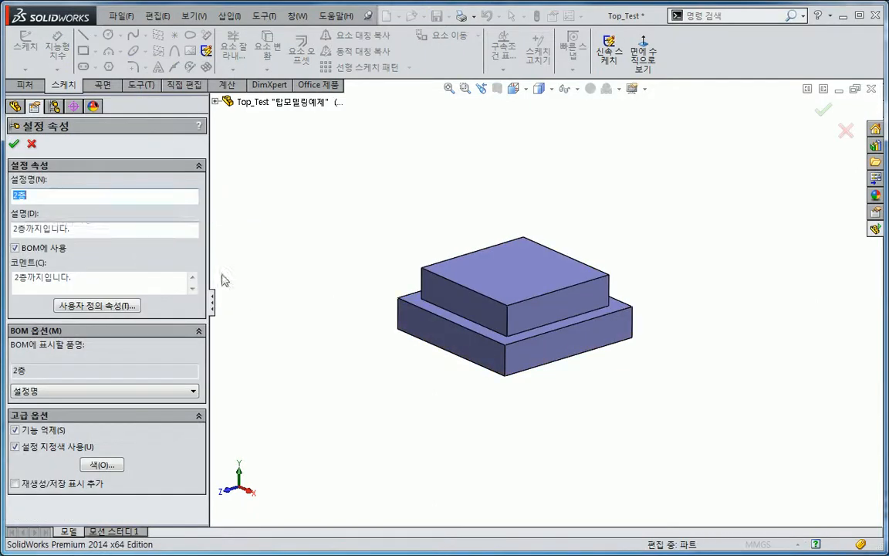
left_click(104, 465)
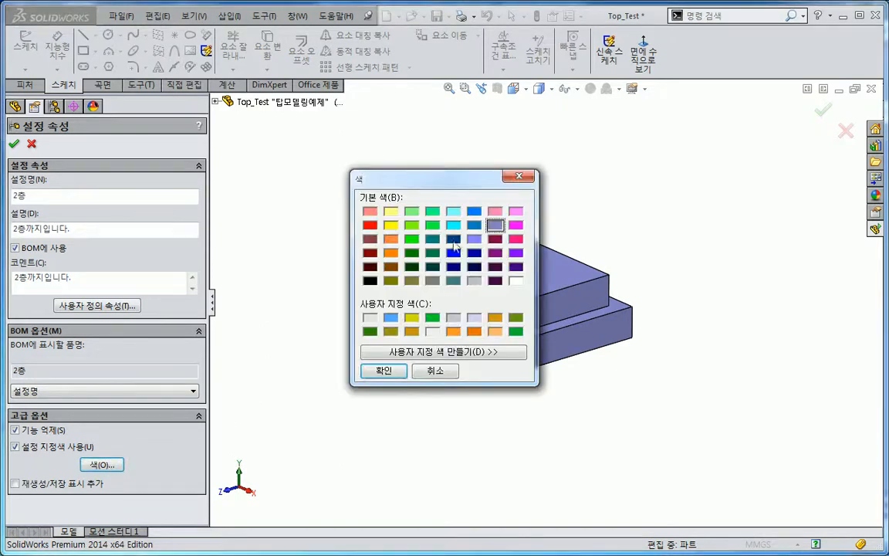
left_click(384, 371)
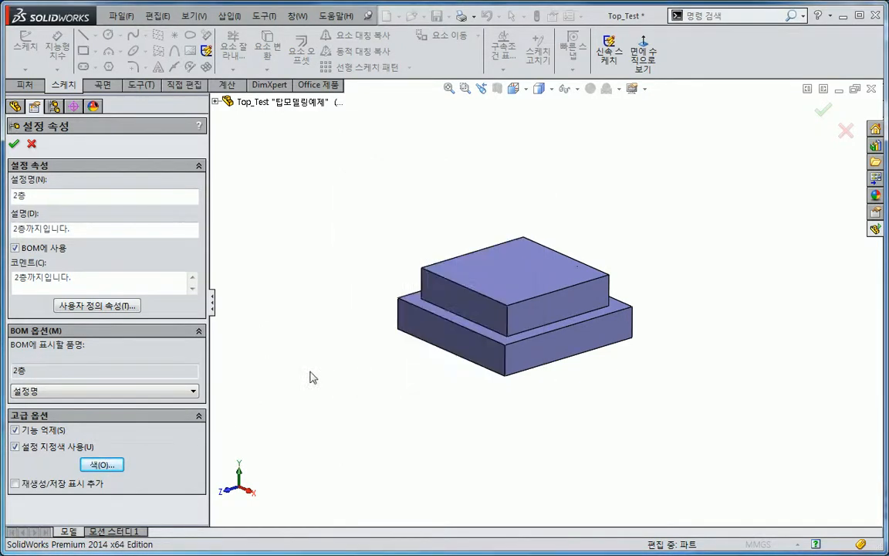
left_click(14, 144)
Step: Switch through configurations 1층 to 4층 in both directions to examine the geometry and colour of each
left_click(51, 150)
double_click(52, 150)
double_click(54, 162)
double_click(52, 175)
double_click(56, 186)
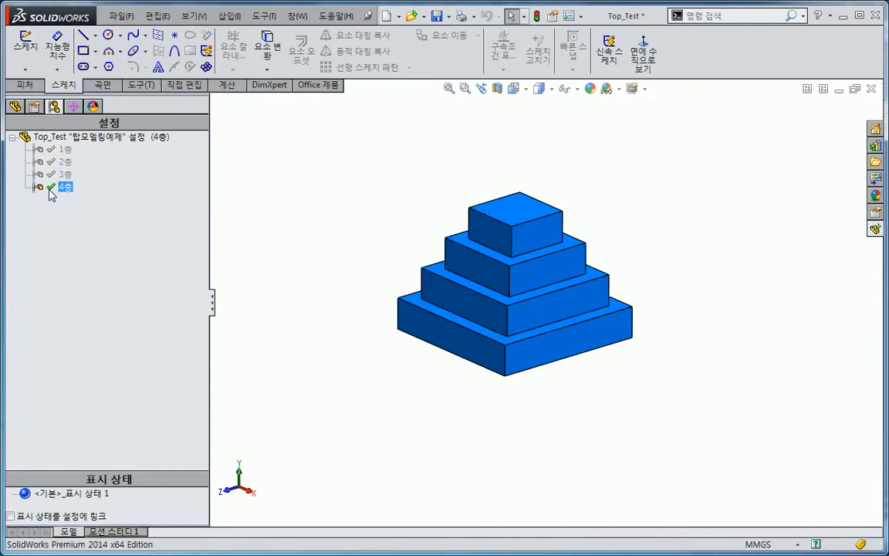
double_click(53, 175)
double_click(54, 161)
double_click(53, 149)
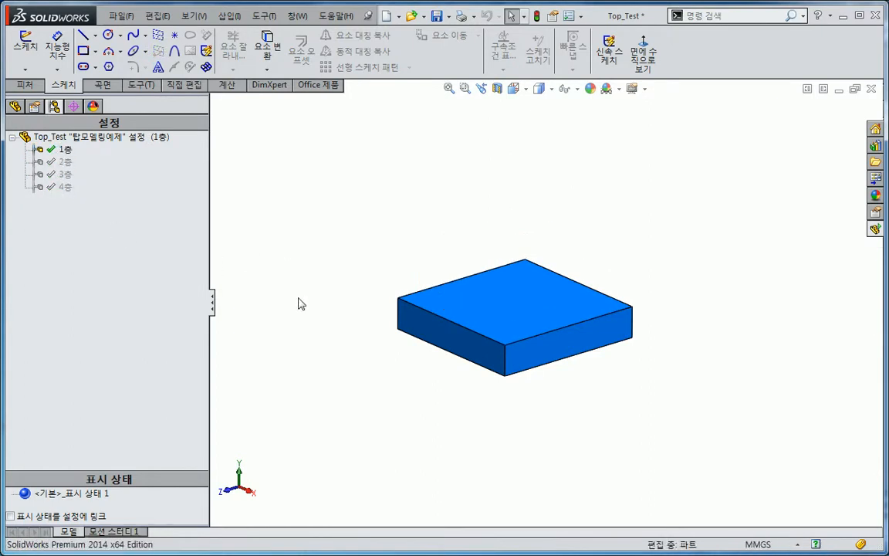
double_click(56, 161)
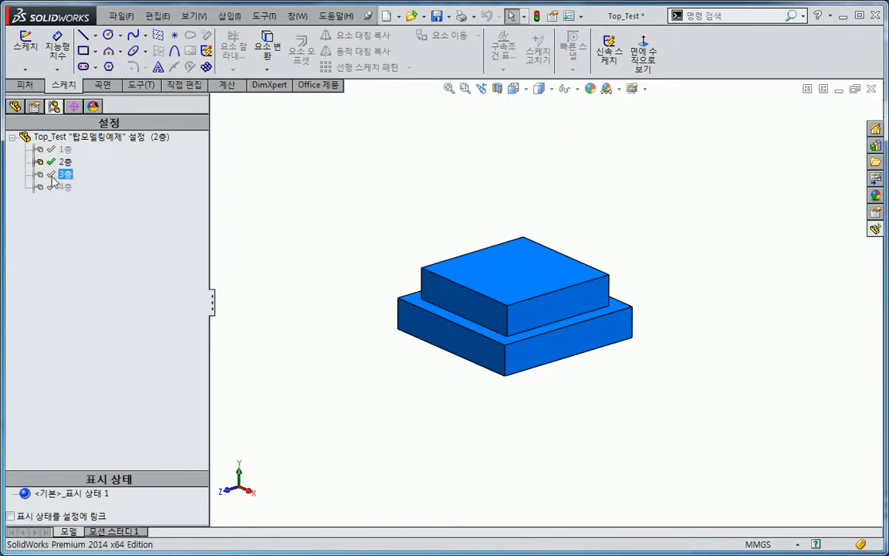
double_click(52, 176)
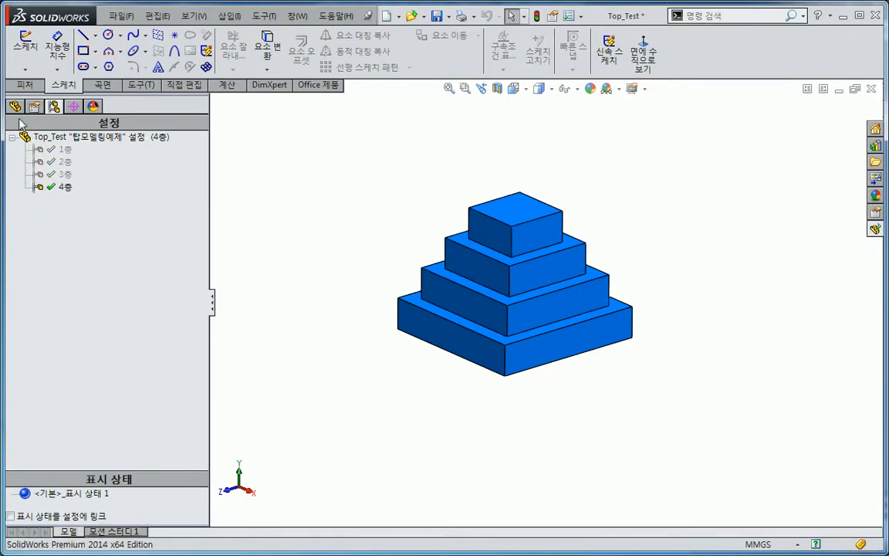
Step: Widen the feature tree so the part's full label fits, and activate configuration 1층
left_click(60, 150)
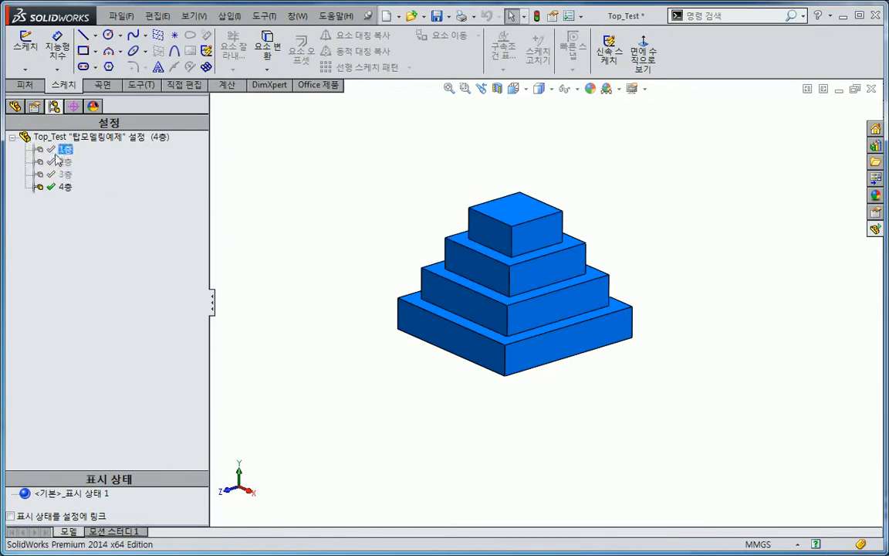
left_click(15, 106)
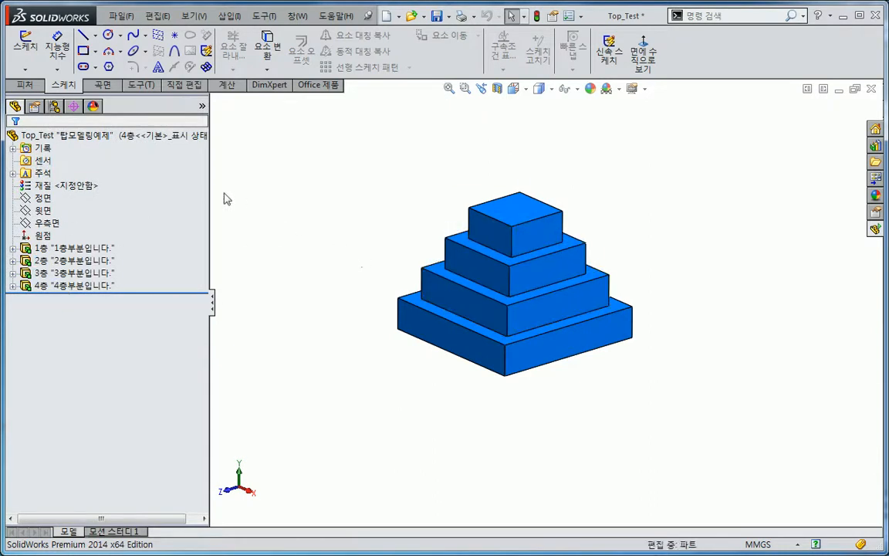
left_click_drag(214, 200, 301, 198)
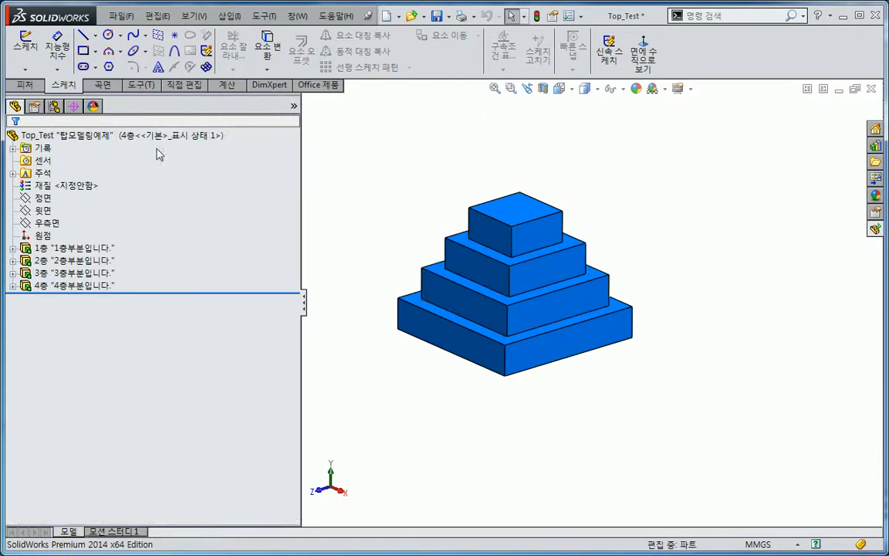
left_click(54, 105)
double_click(65, 149)
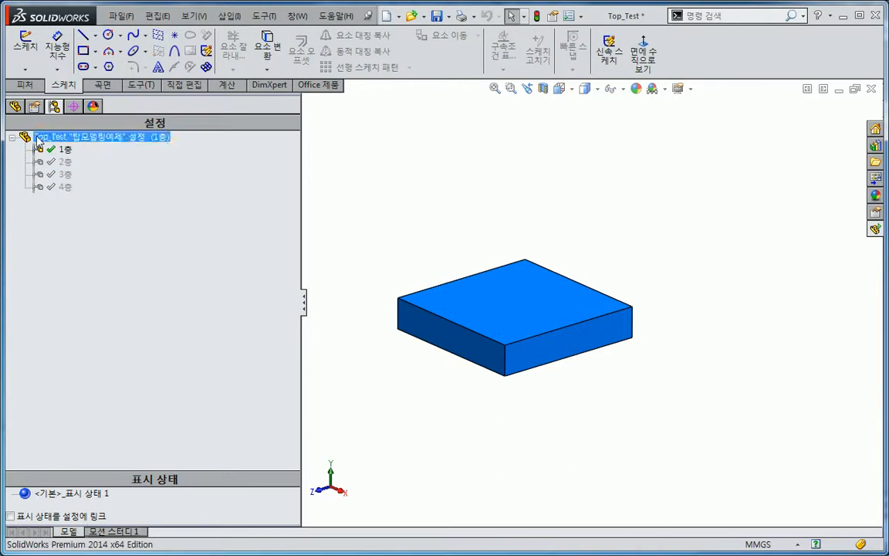
Step: Turn on the component configuration description (부품 설정 설명 표시) in Top_Test's feature tree display
left_click(15, 105)
left_click(123, 137)
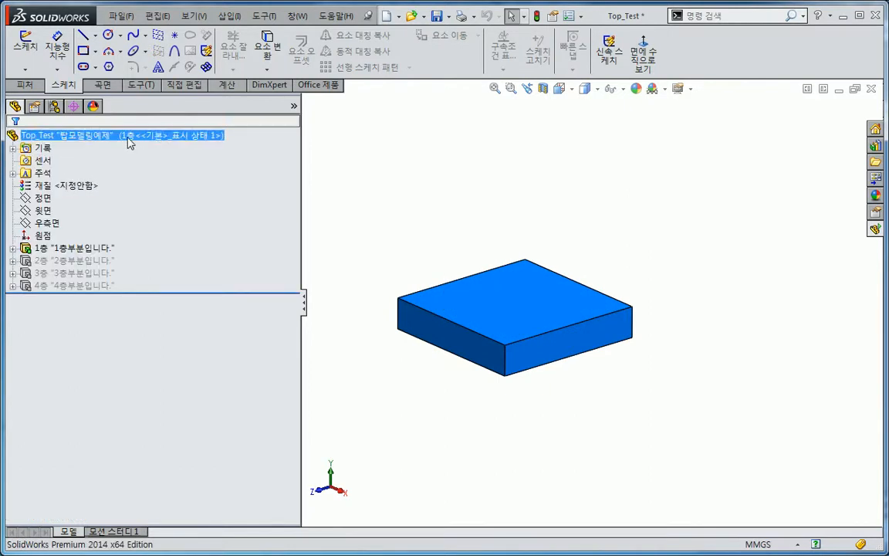
right_click(130, 141)
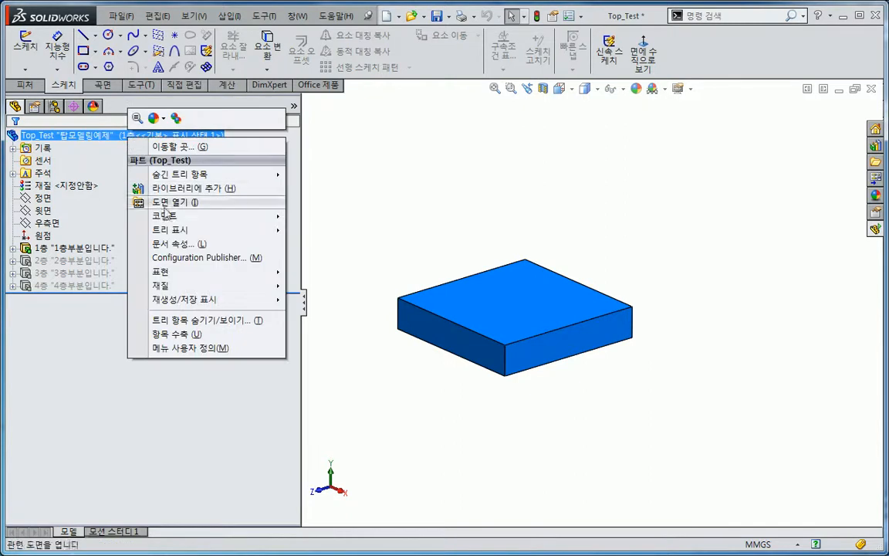
mouse_move(192, 232)
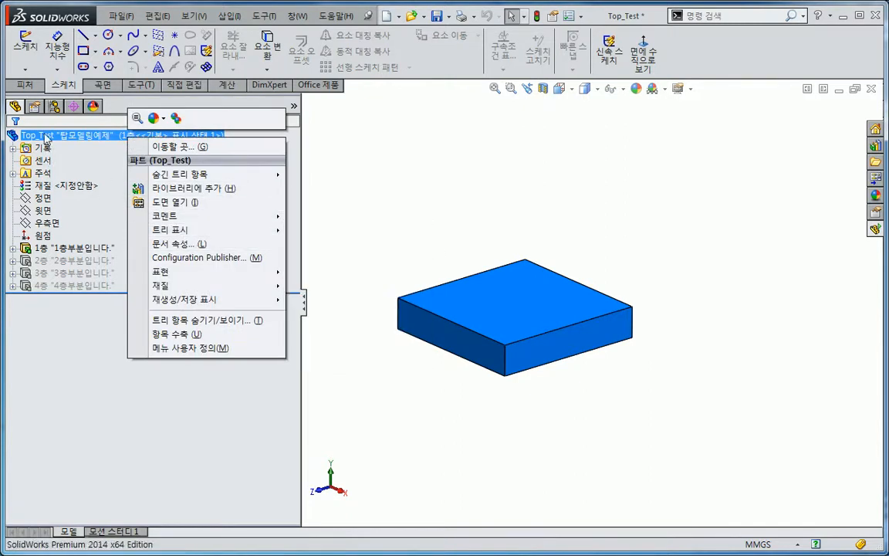
mouse_move(224, 231)
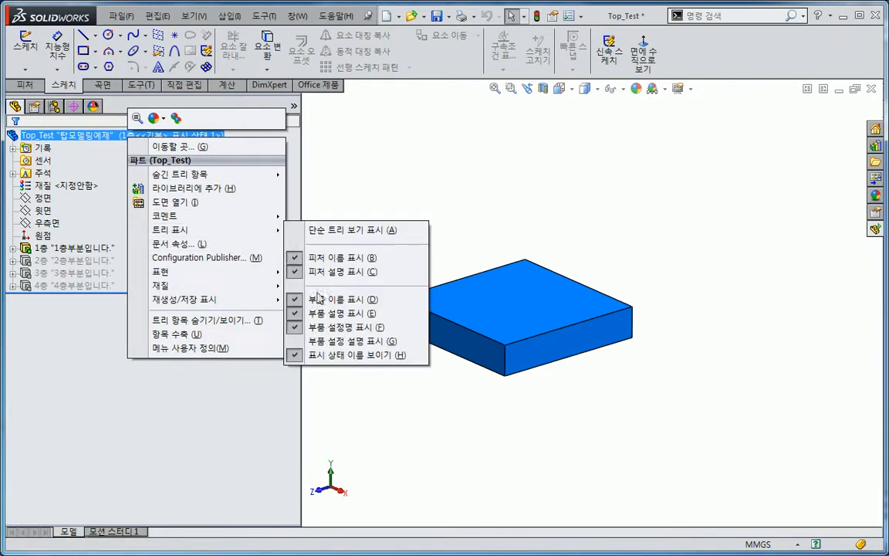
left_click(344, 342)
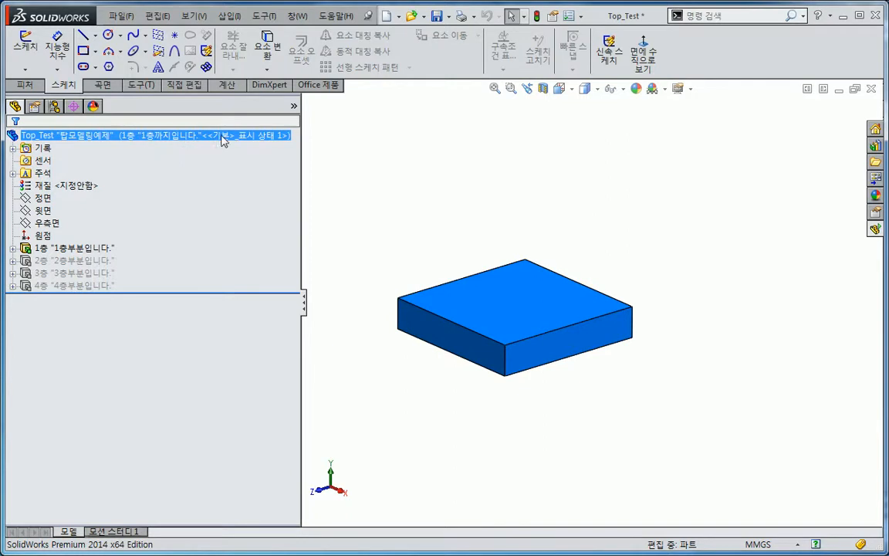
Step: Turn off the display state name (표시 상태 이름 보이기) in Top_Test's feature tree display
left_click(54, 107)
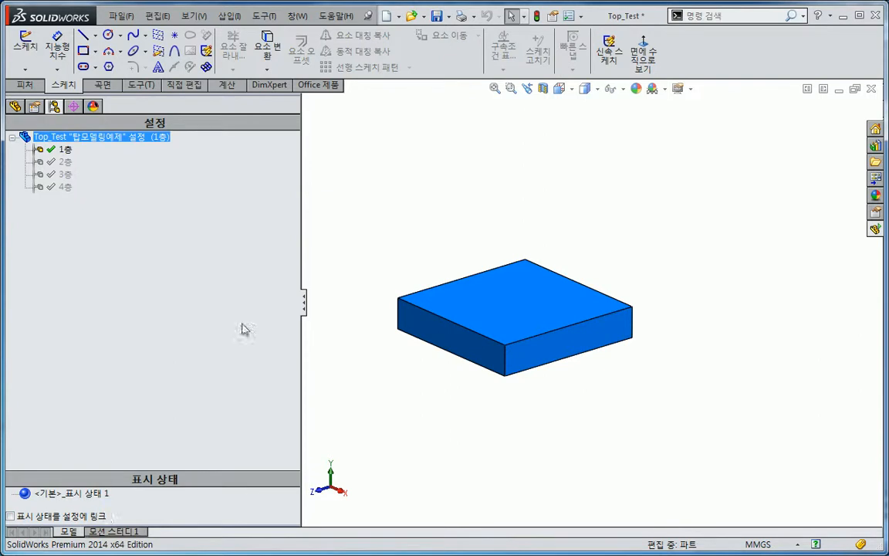
left_click(15, 107)
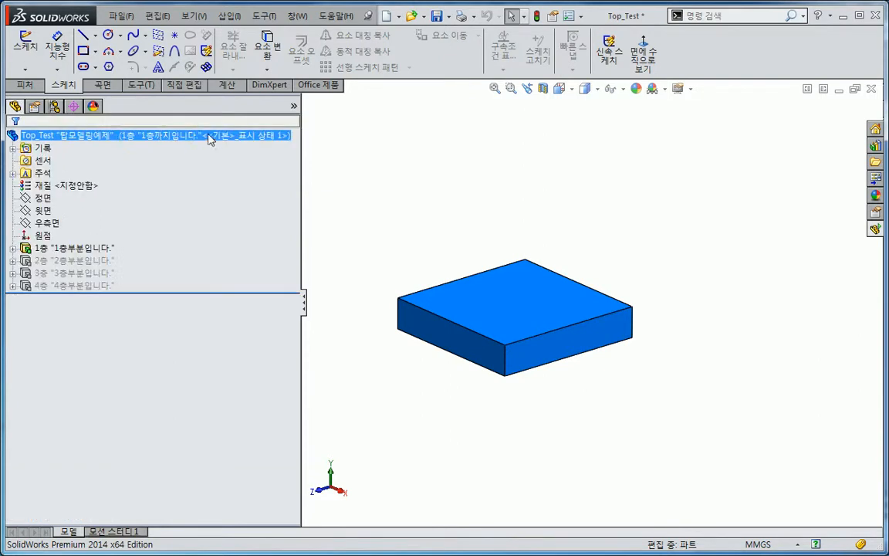
right_click(190, 142)
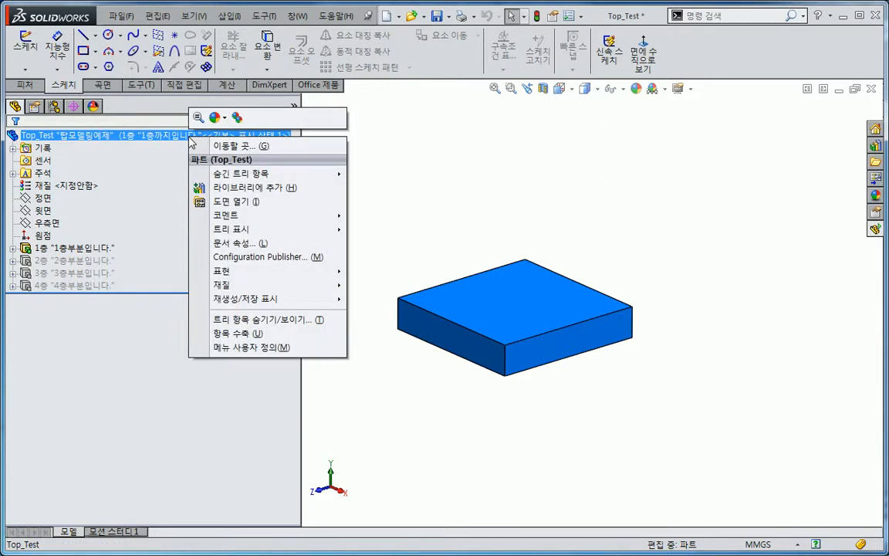
mouse_move(276, 229)
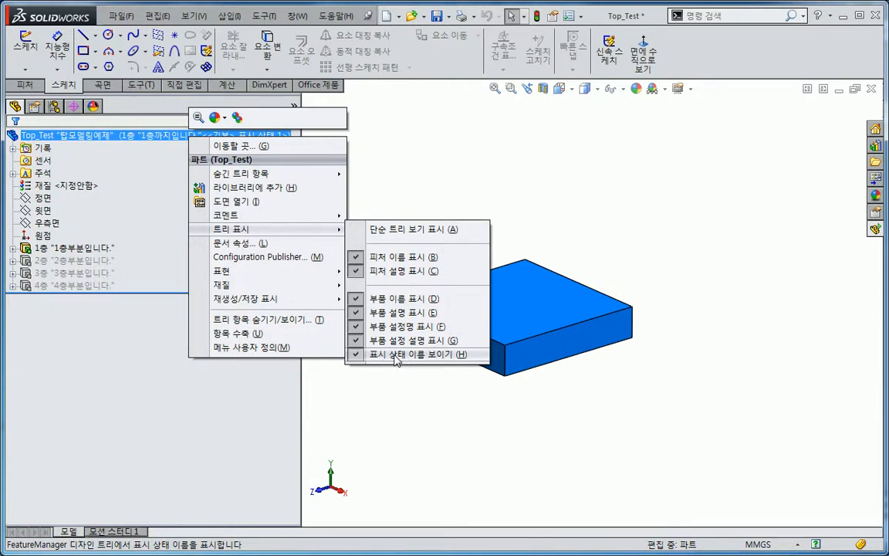
left_click(395, 356)
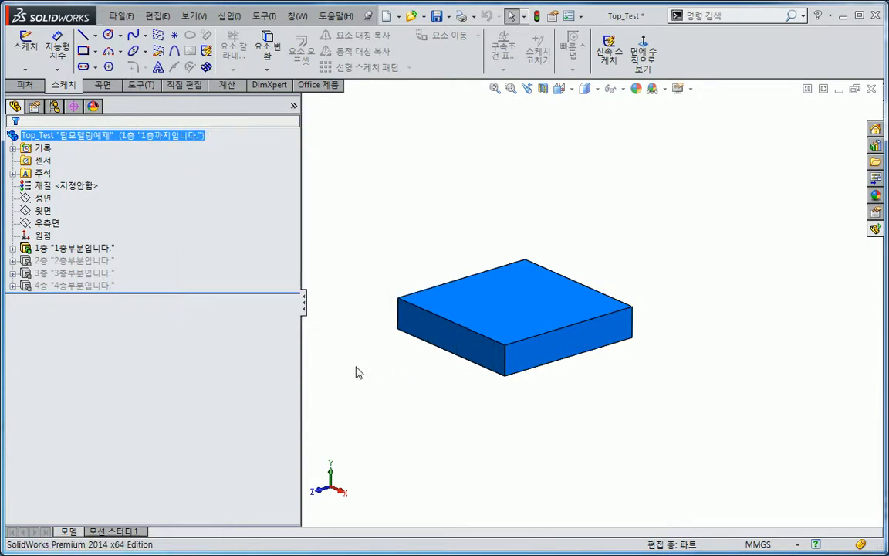
right_click(160, 142)
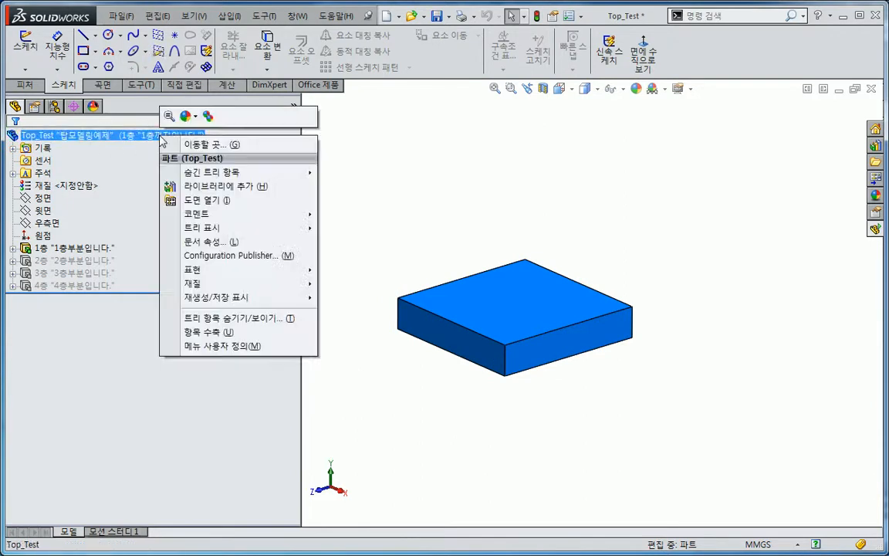
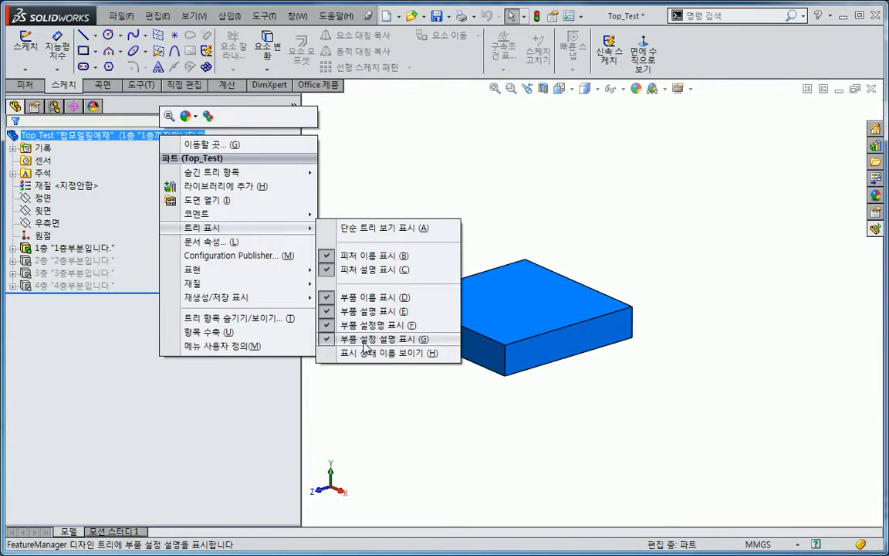
left_click(366, 347)
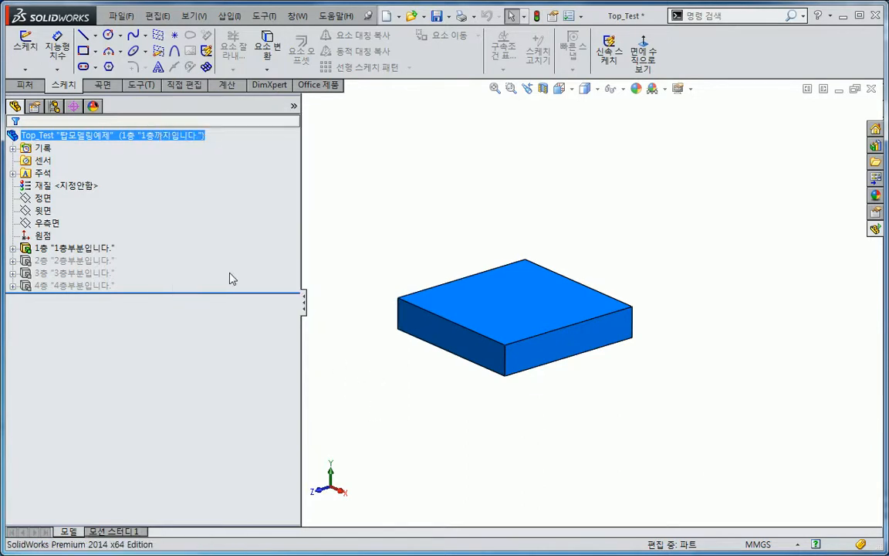
Step: Activate configurations 2층, 3층 and 4층 in turn, and return to the feature tree with 4층 active
left_click(54, 106)
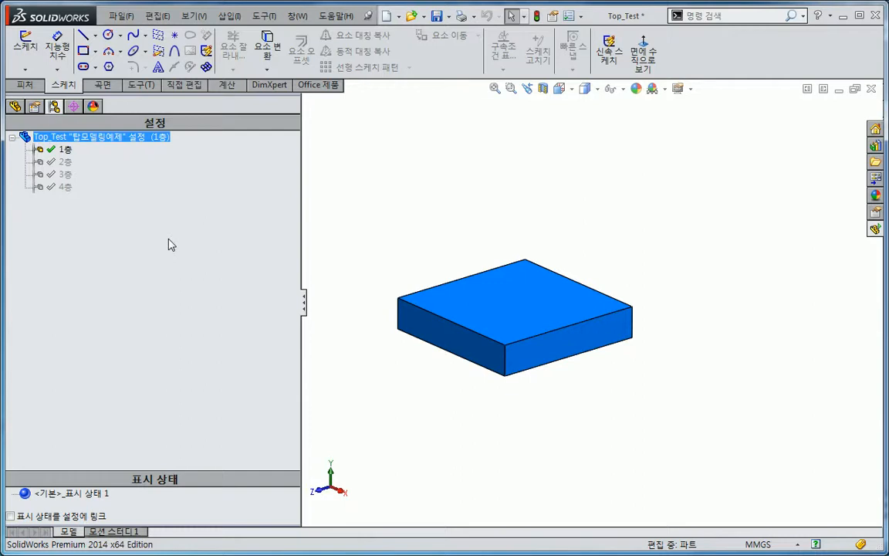
double_click(64, 162)
left_click(53, 176)
double_click(52, 175)
left_click(54, 187)
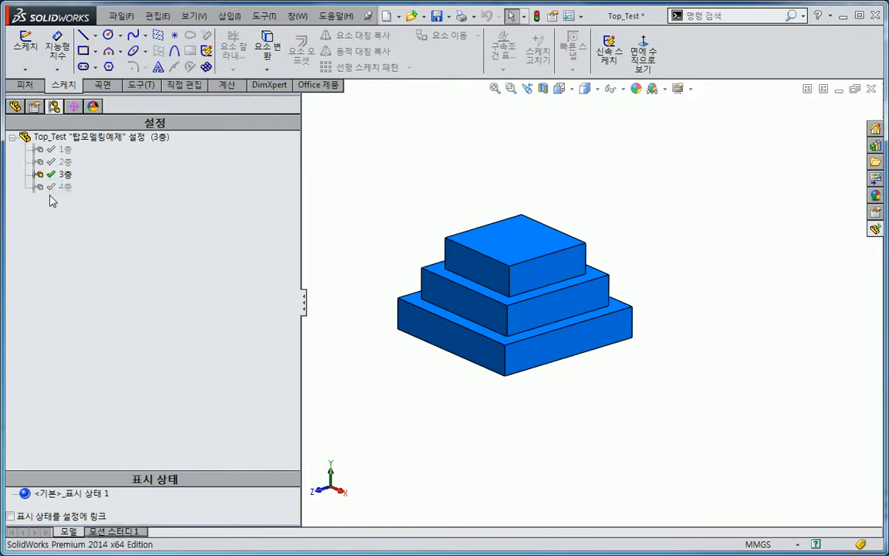
double_click(54, 187)
left_click(15, 106)
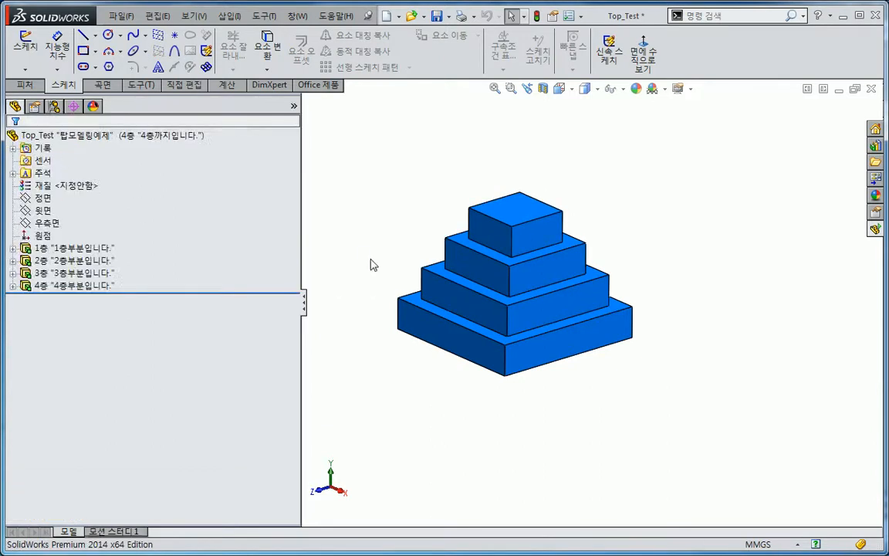
Step: Narrow the feature tree so it just fits the part's full label
scroll(370, 261, "up", 2)
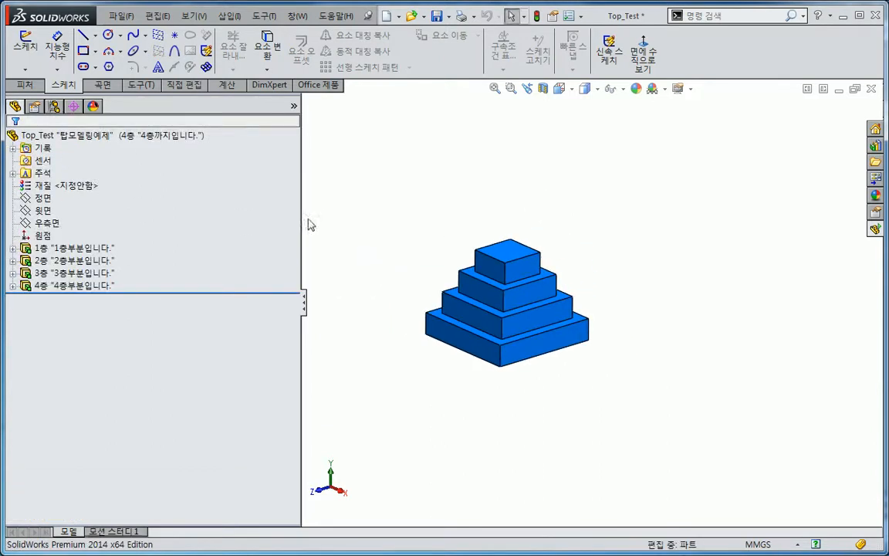
left_click_drag(300, 225, 213, 247)
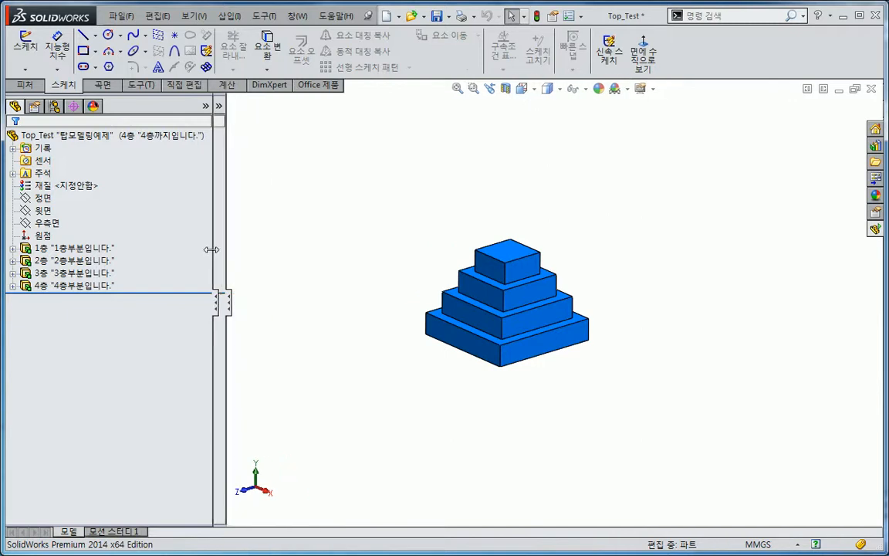
left_click(112, 136)
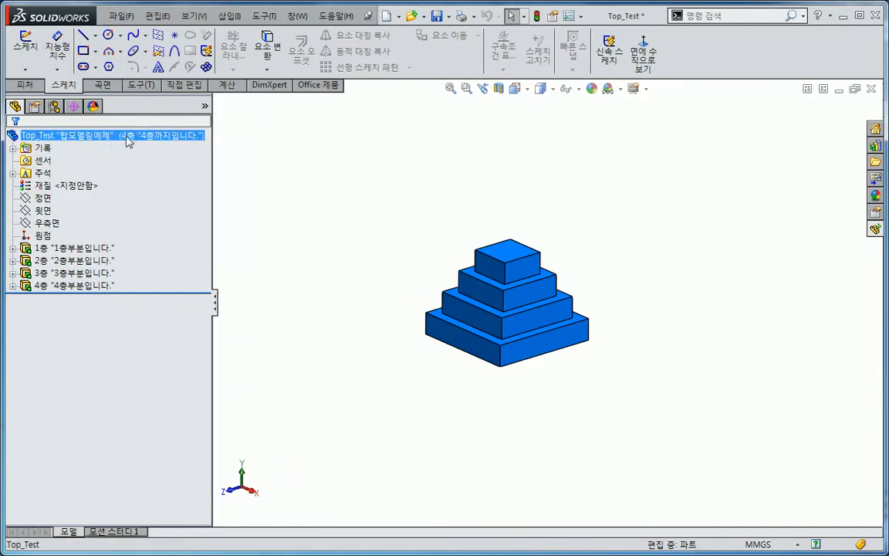
left_click(239, 275)
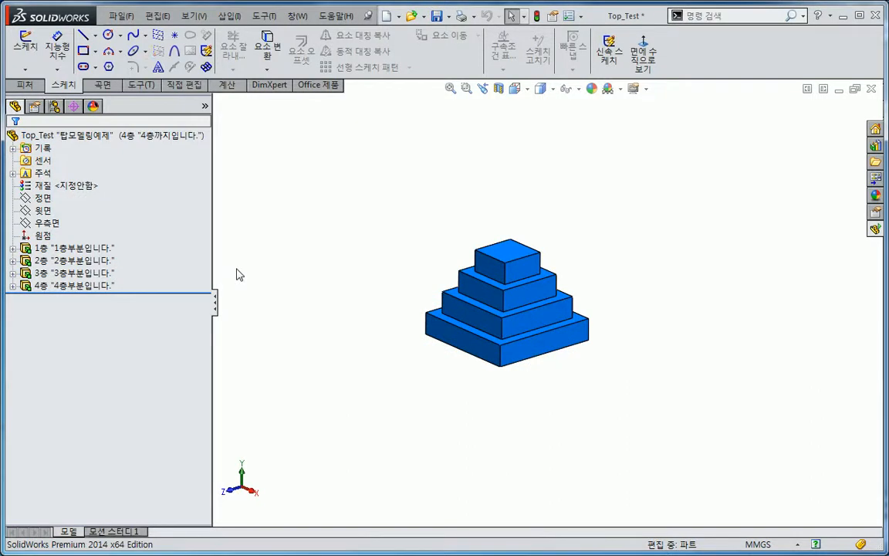
Step: Assign the DIN Steel (질화 합금) material 1.8507 (34CrAlMo5-10) to Top_Test in configuration 4층
right_click(165, 139)
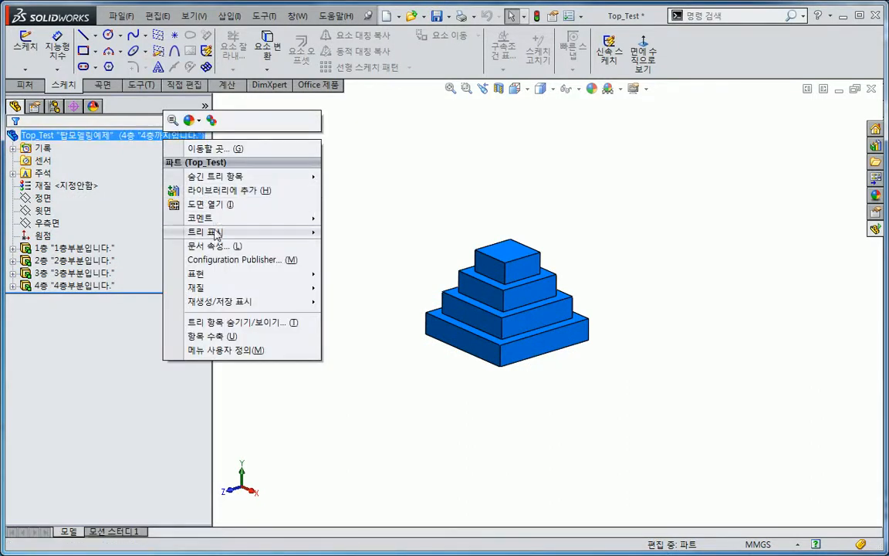
mouse_move(216, 232)
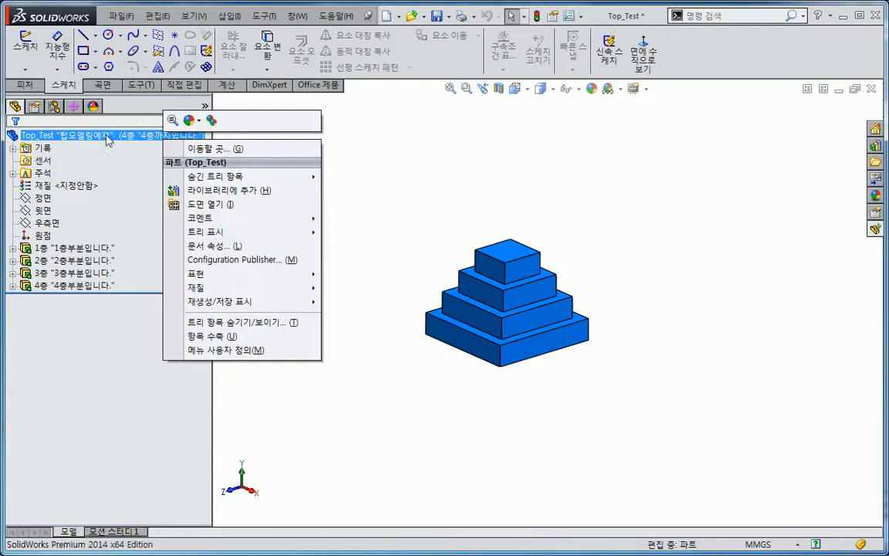
mouse_move(199, 290)
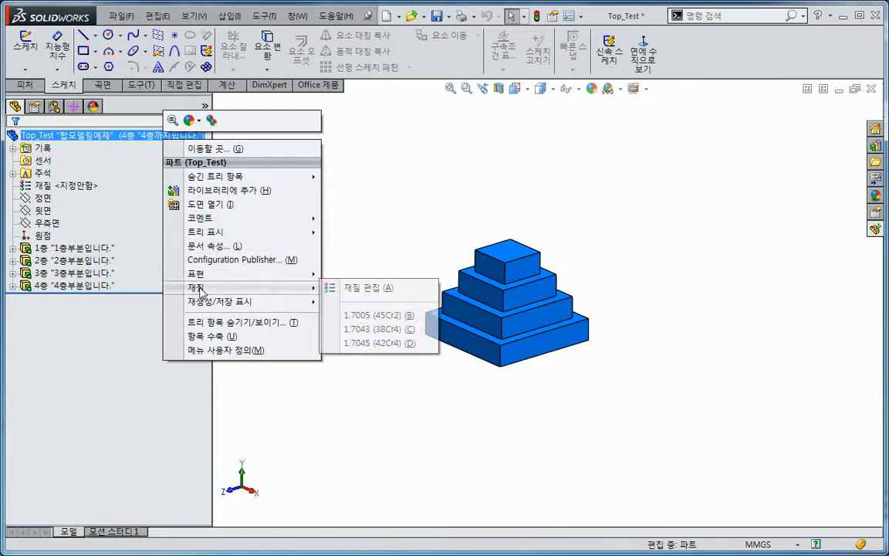
left_click(371, 291)
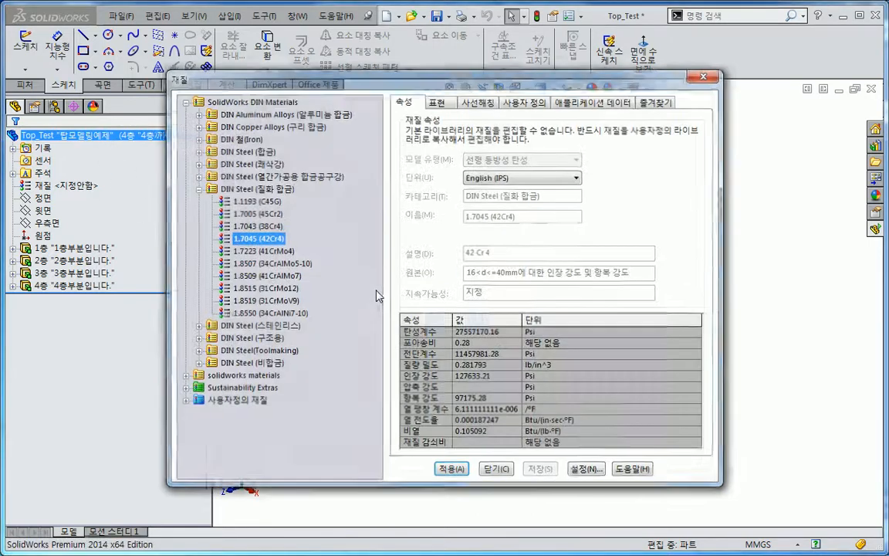
mouse_move(299, 288)
key("Down")
key("Down")
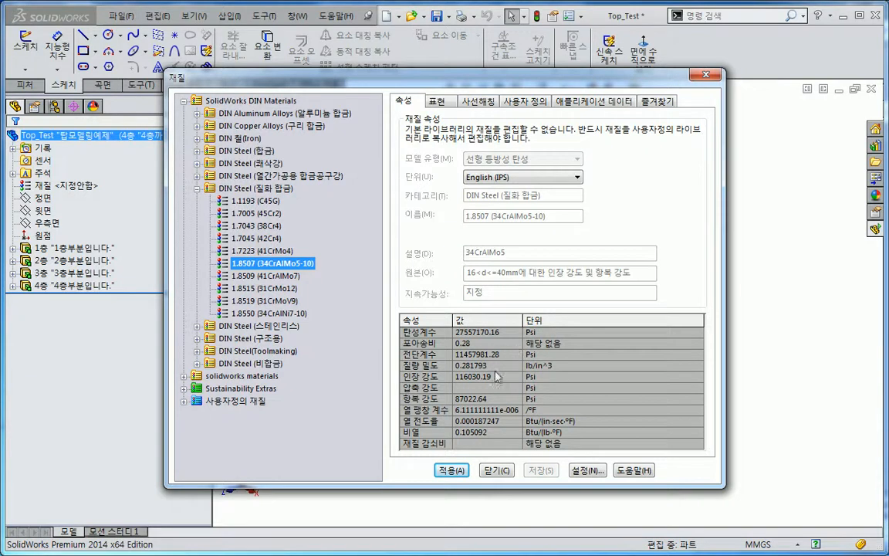
left_click(461, 467)
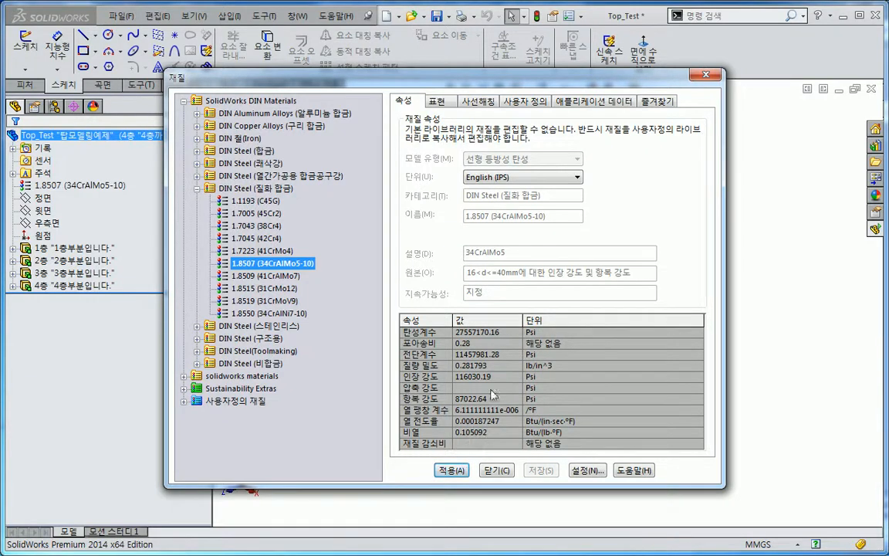
left_click(496, 470)
left_click(84, 187)
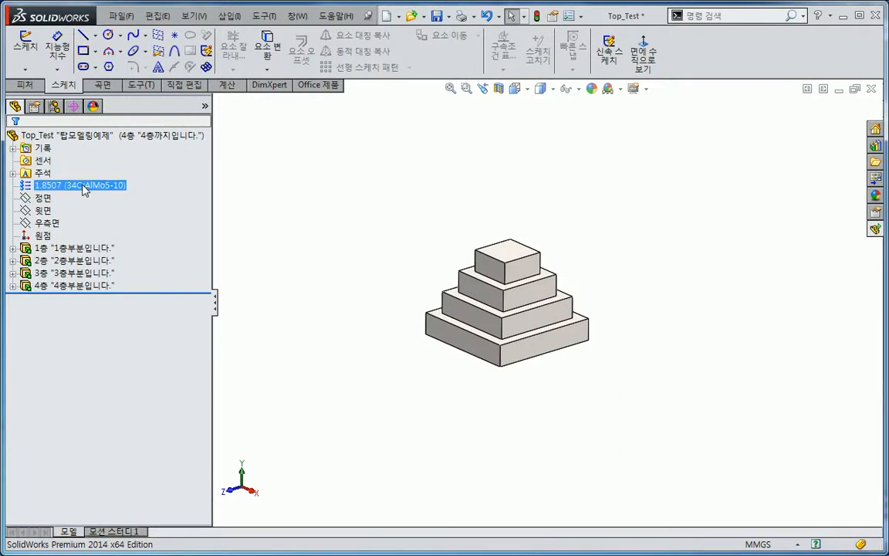
scroll(535, 284, "down", 3)
scroll(494, 332, "down", 2)
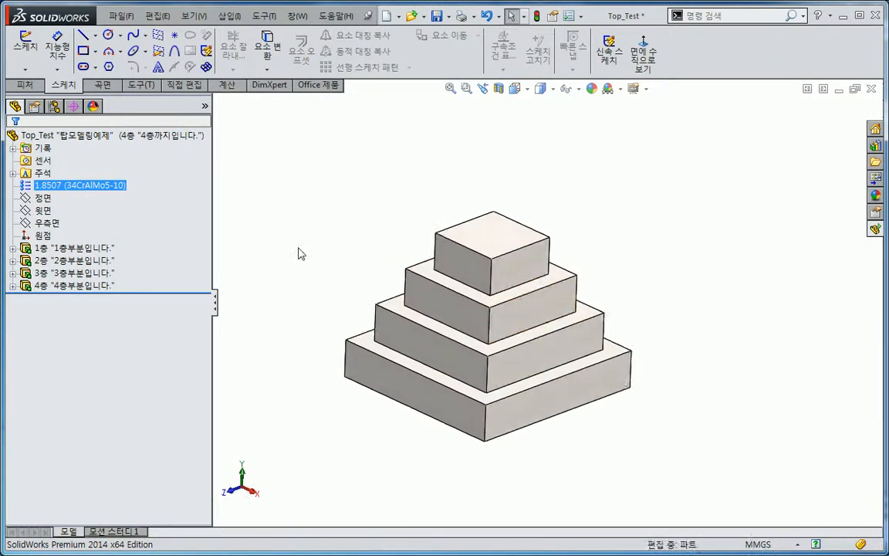
Step: Switch through configurations 1층 to 4층 to check how the assigned material appears in each, ending back in the feature tree
left_click(54, 105)
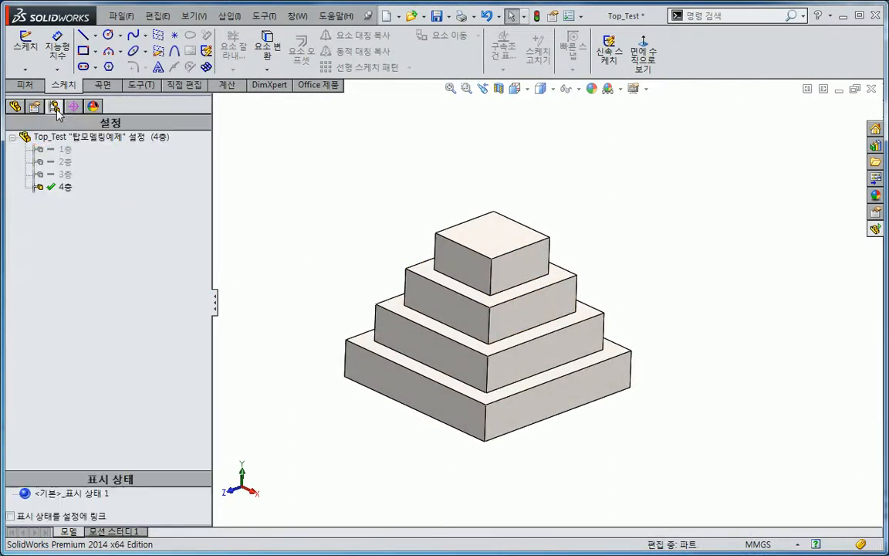
double_click(62, 149)
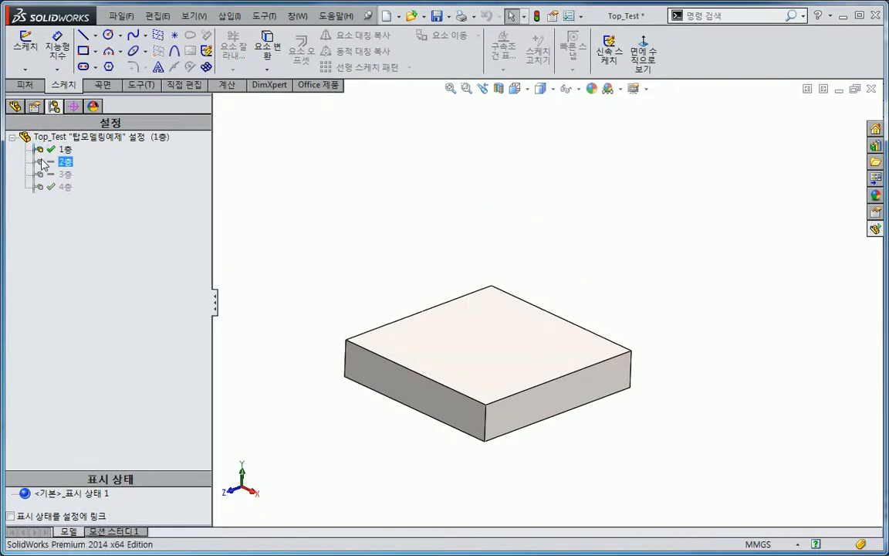
double_click(62, 162)
left_click(43, 187)
double_click(40, 174)
double_click(41, 186)
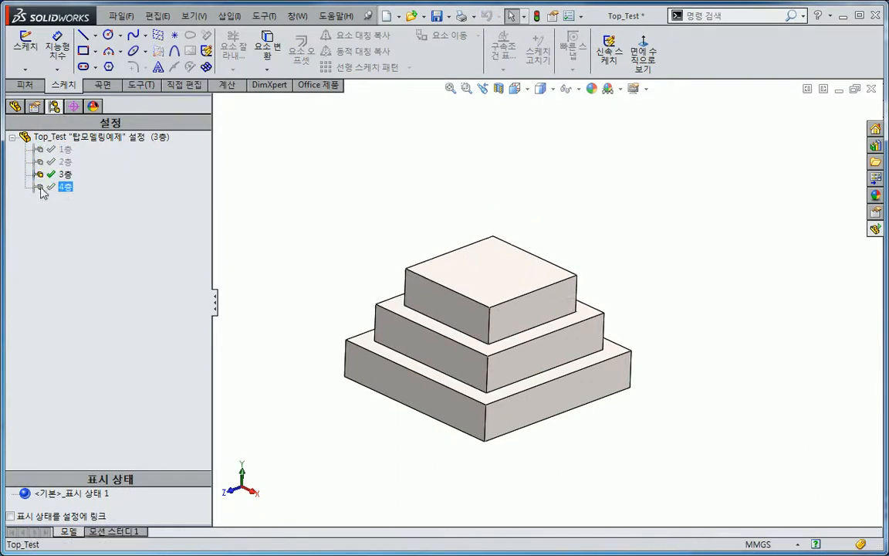
left_click(15, 106)
Step: Open the per-configuration material table (재질 설정) for the part's assigned material
left_click(60, 187)
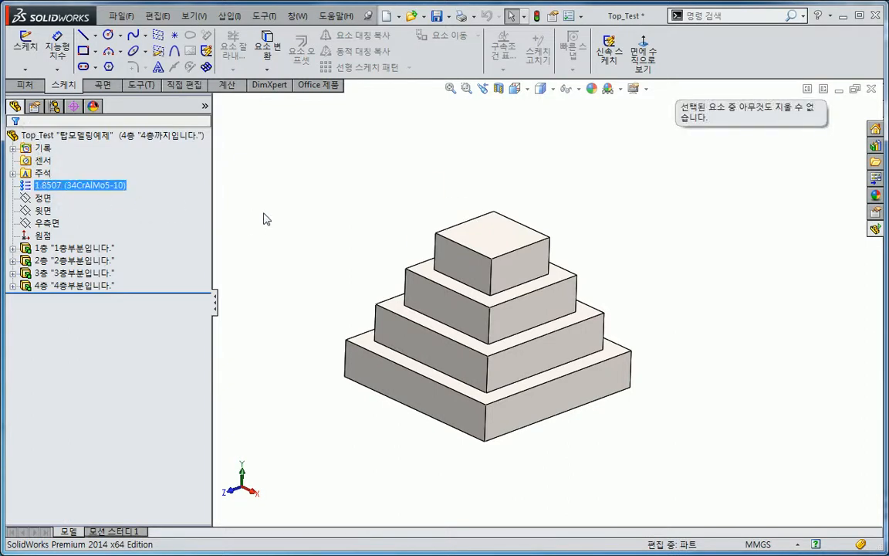
left_click(239, 195)
left_click(66, 188)
right_click(66, 190)
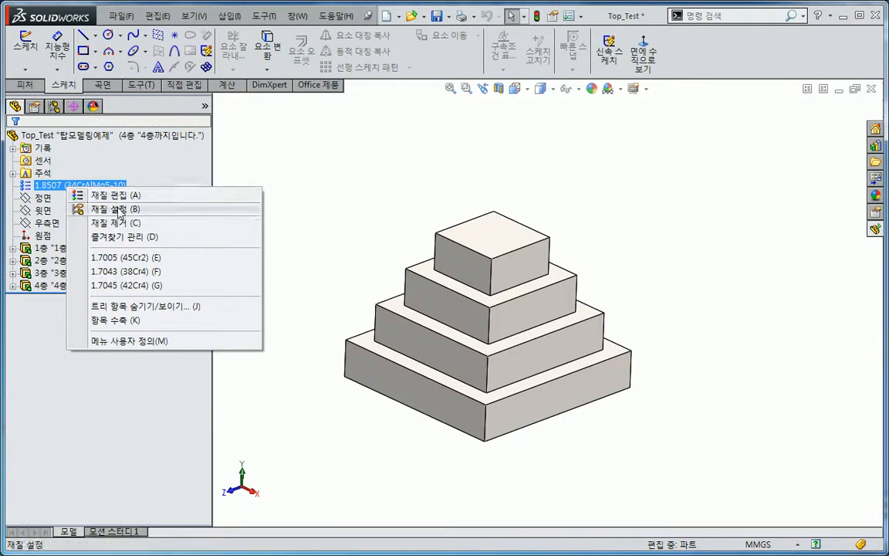
left_click(117, 209)
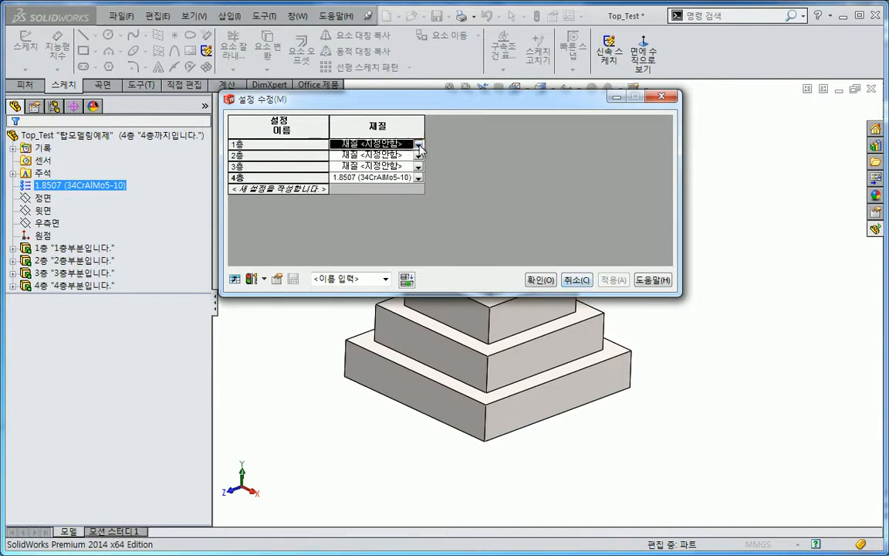
Step: Set the material of configuration 1층 to 0.6010 (EN-GJL-100) from the DIN 철(Iron) library
left_click(377, 144)
left_click(378, 189)
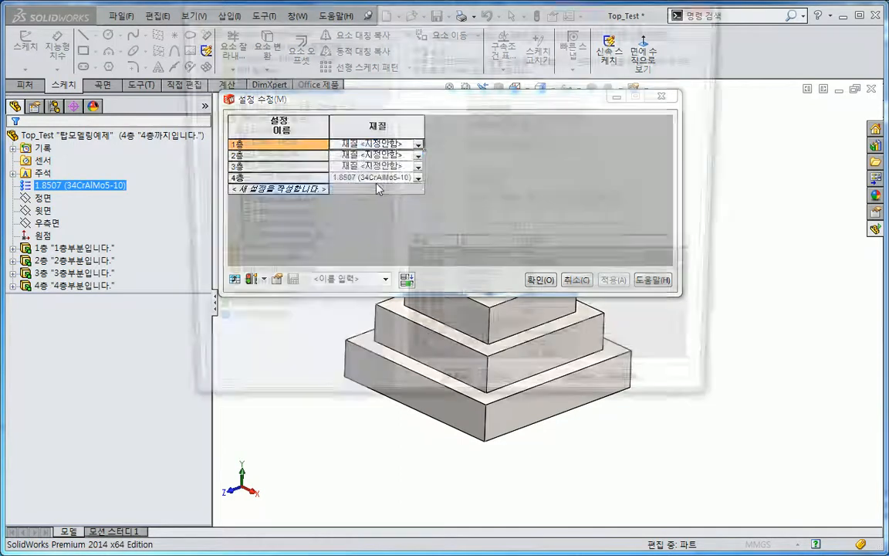
double_click(214, 67)
left_click(246, 80)
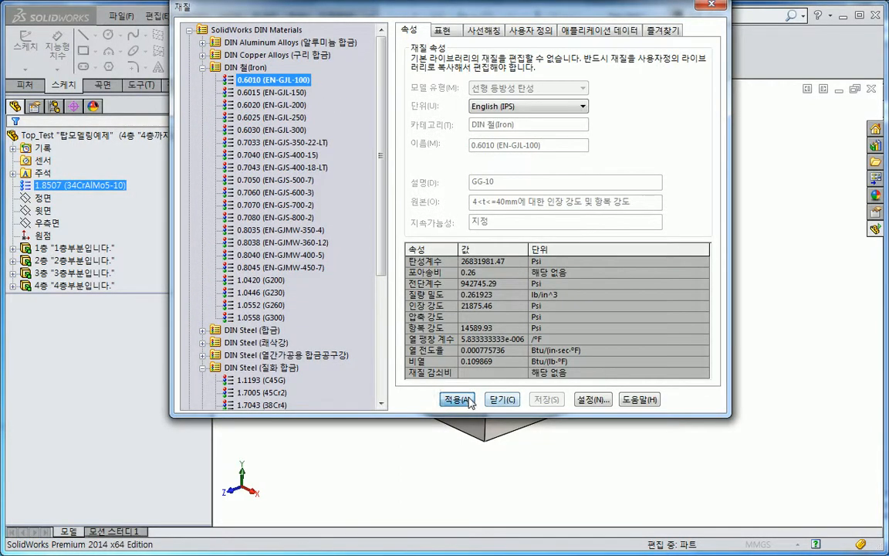
left_click(457, 399)
left_click(502, 398)
Step: Set the material of configuration 2층 to 1.6773 (36NiCrMo16) from the DIN Steel (비합금) library
left_click(376, 158)
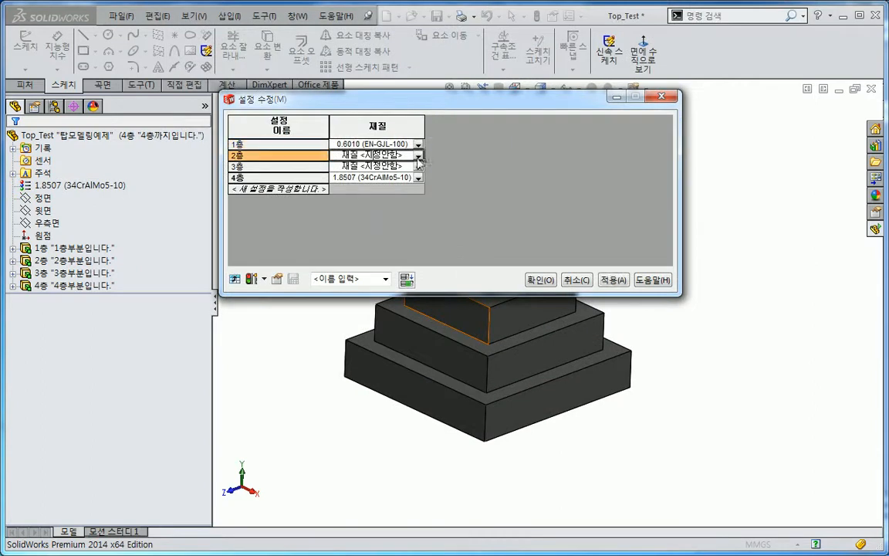
left_click(418, 156)
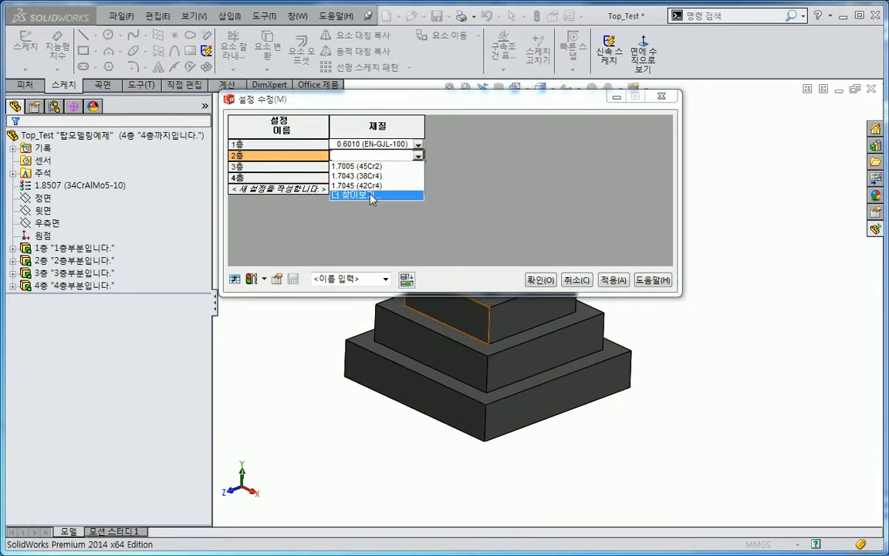
left_click(354, 195)
double_click(232, 297)
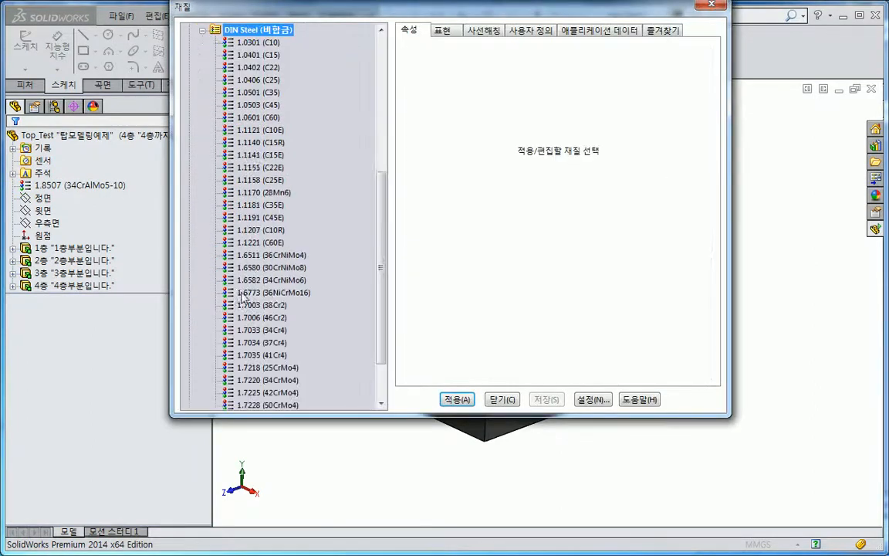
left_click(258, 292)
left_click(456, 400)
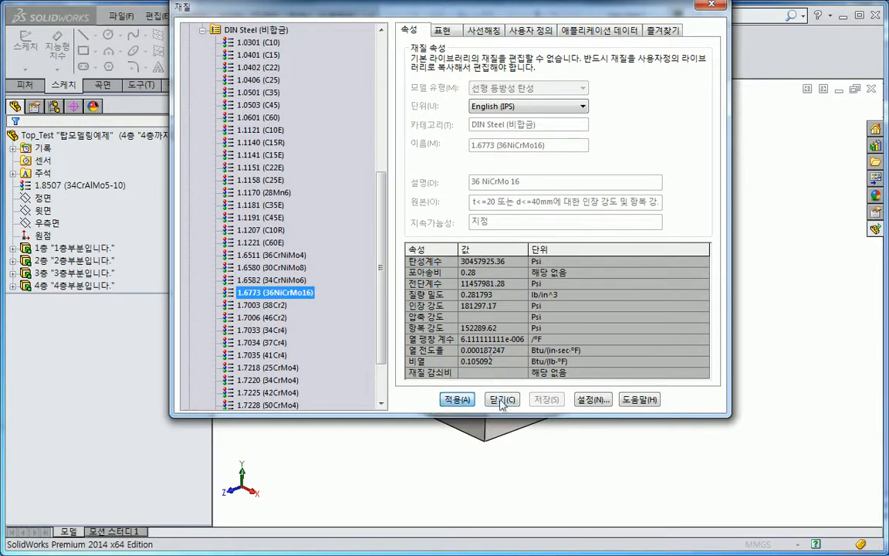
Step: Set the material of configuration 3층 to PC 고점도 from the 플라스틱 category of solidworks materials
left_click(374, 166)
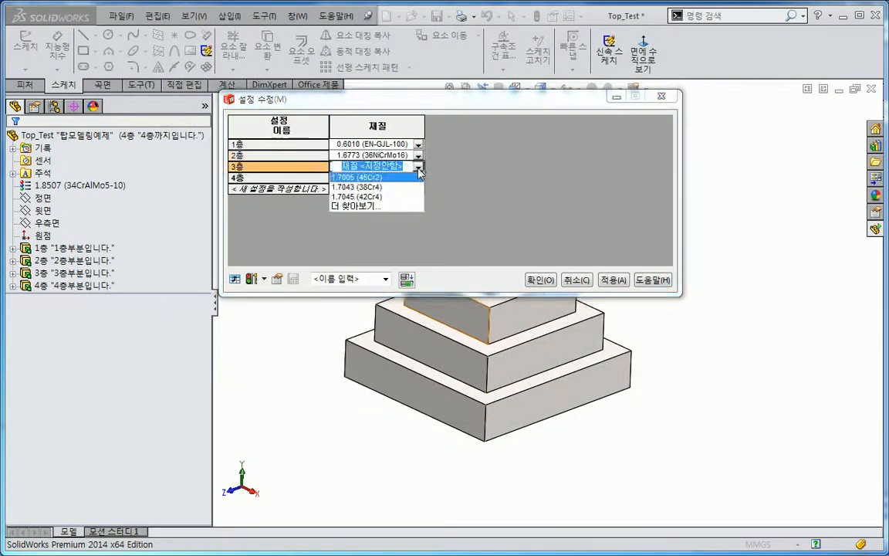
left_click(377, 207)
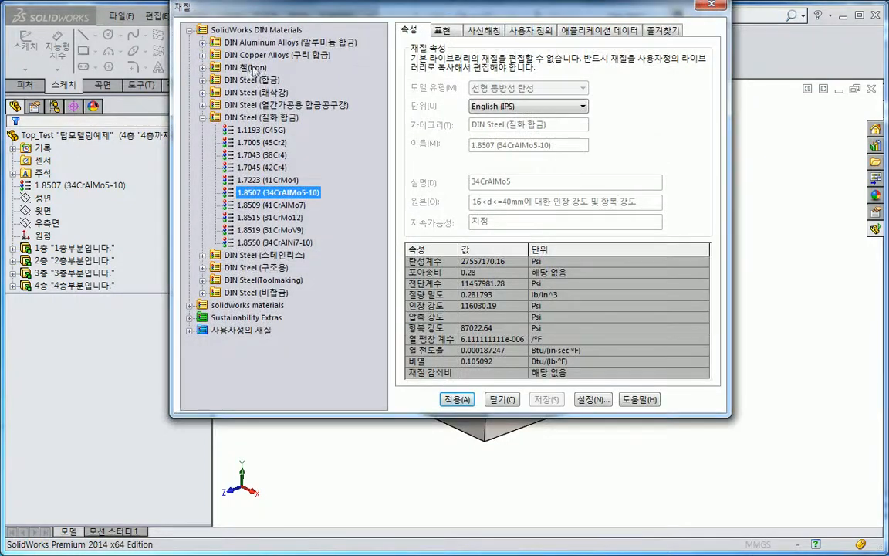
double_click(255, 305)
double_click(253, 306)
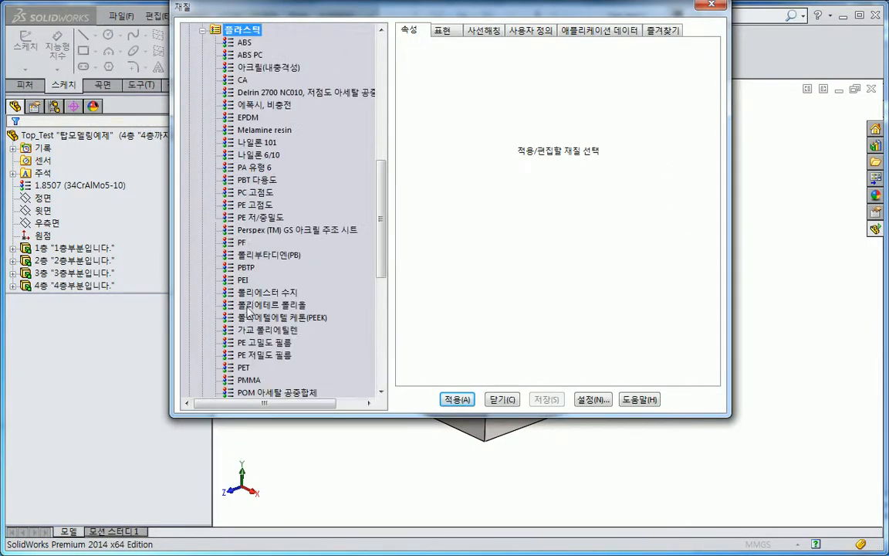
left_click(257, 192)
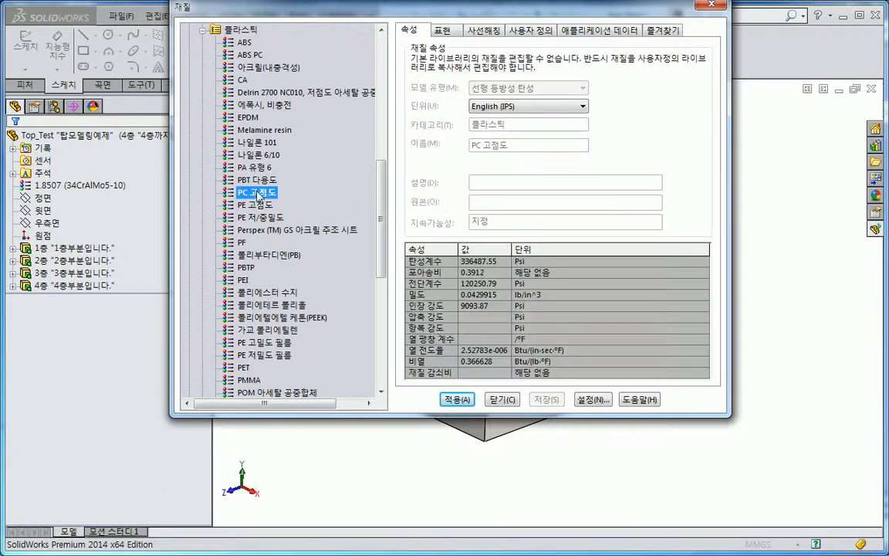
left_click(456, 399)
left_click(502, 399)
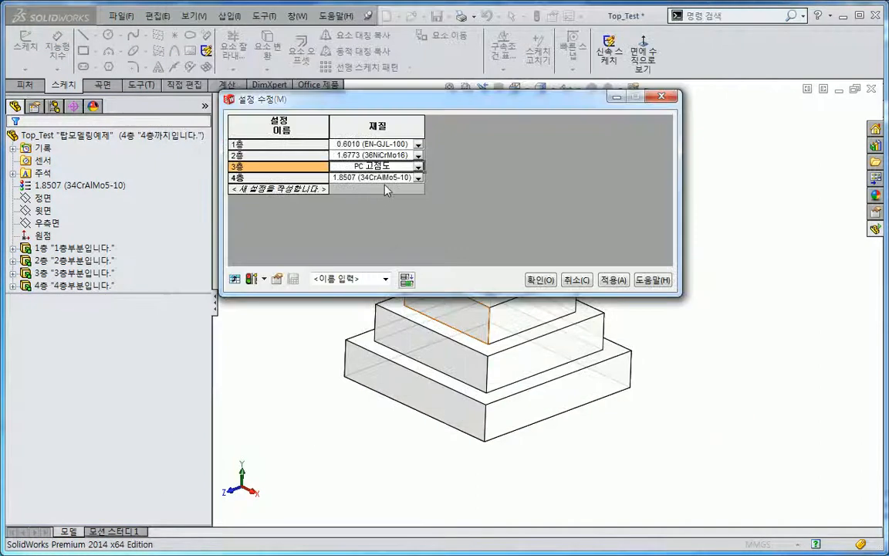
Step: Apply the per-configuration materials and activate configurations 1층 through 4층 and back to 1층 to compare the geometry
left_click(540, 279)
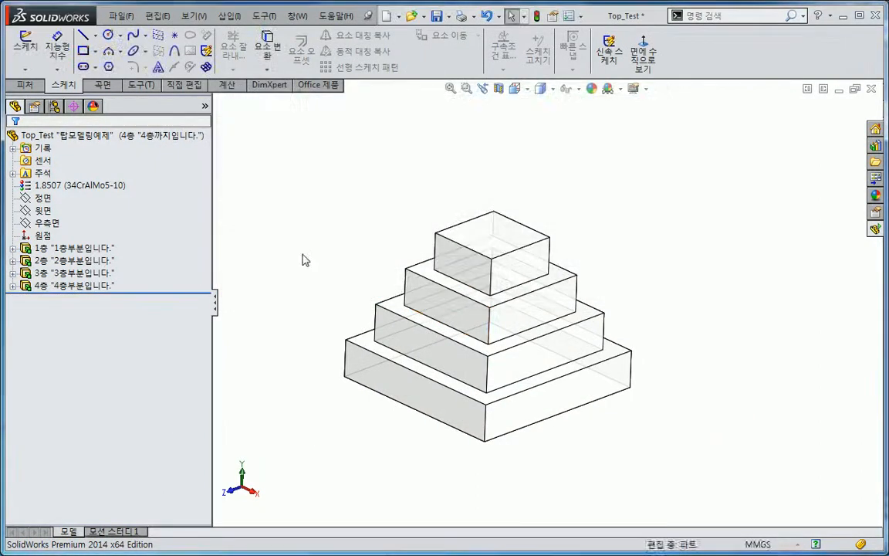
left_click(54, 105)
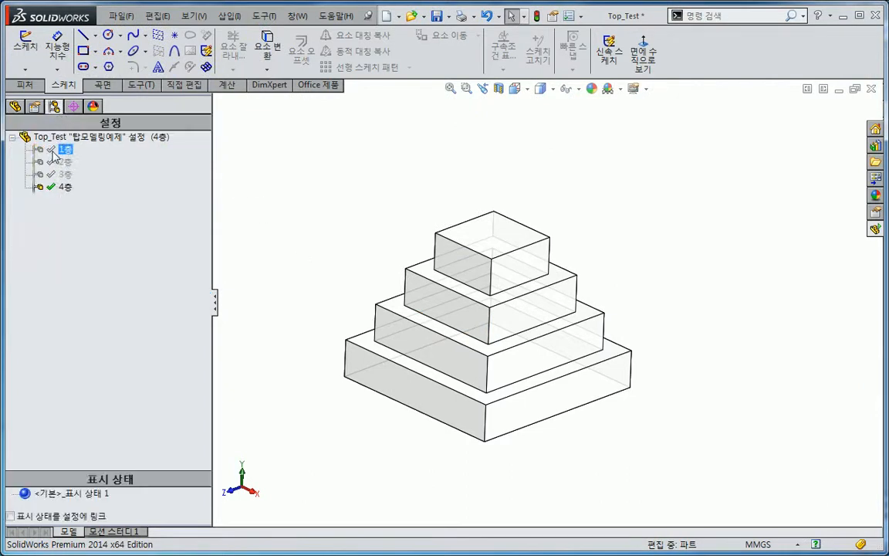
left_click(51, 152)
double_click(53, 150)
double_click(51, 163)
left_click(47, 174)
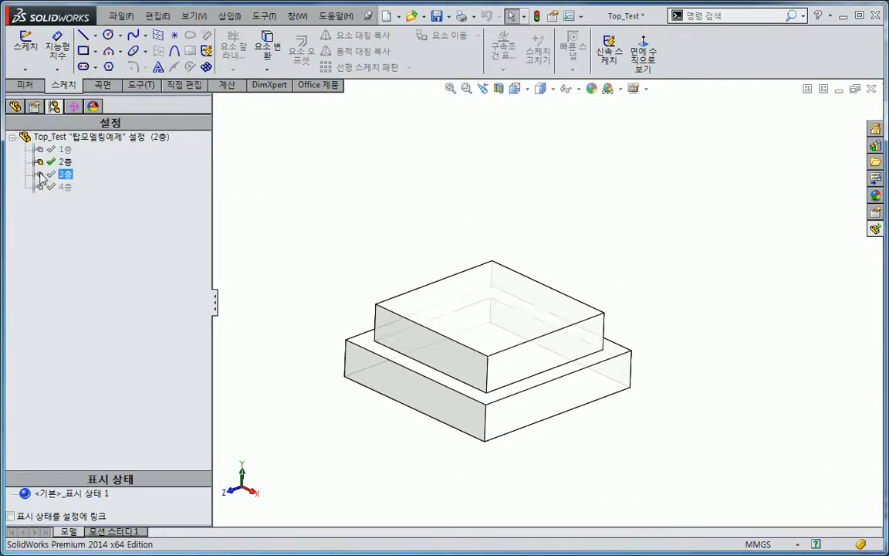
double_click(40, 174)
double_click(43, 187)
double_click(40, 173)
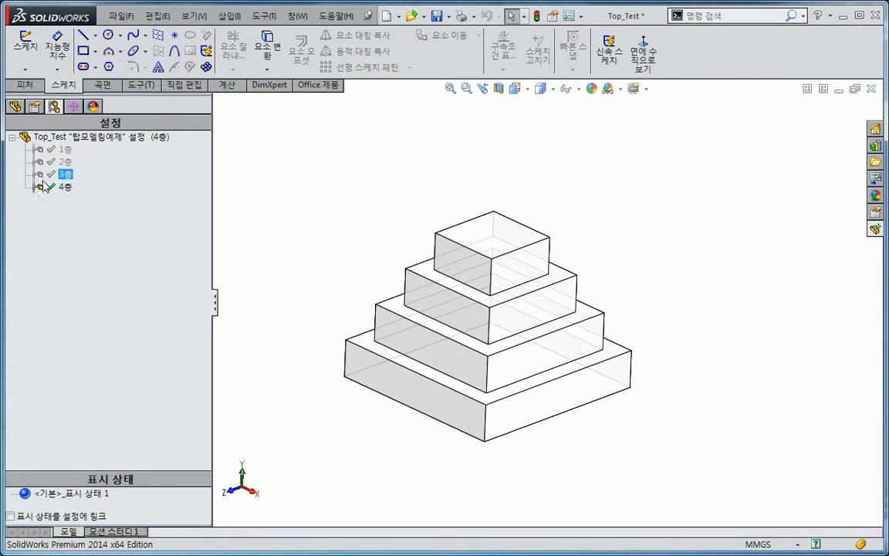
double_click(41, 162)
double_click(41, 150)
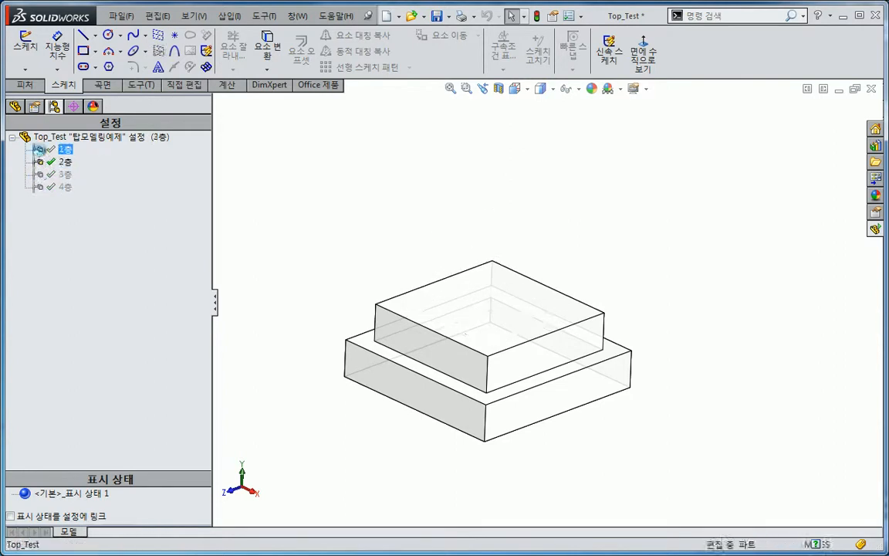
Step: Activate configurations 2층, 3층 and 4층 in turn and check the material of each in the feature tree
left_click(15, 105)
left_click(54, 107)
double_click(40, 162)
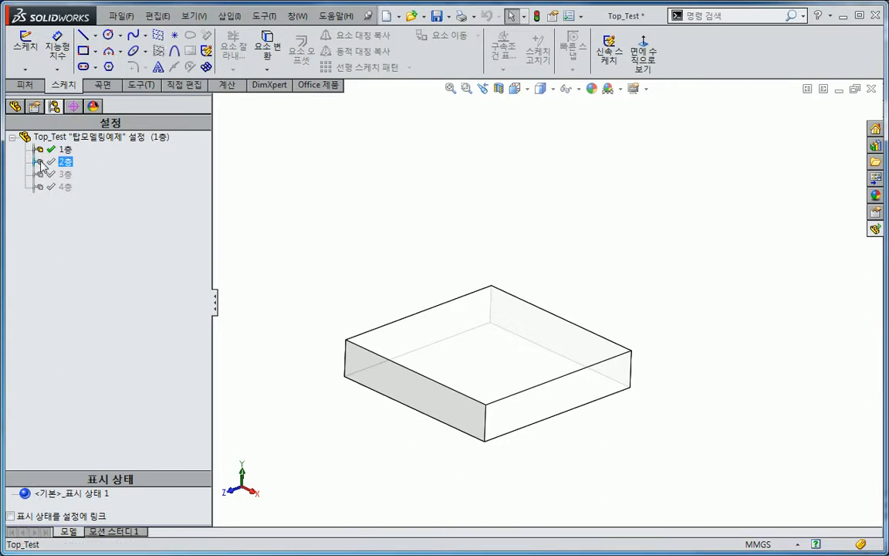
left_click(15, 106)
left_click(52, 189)
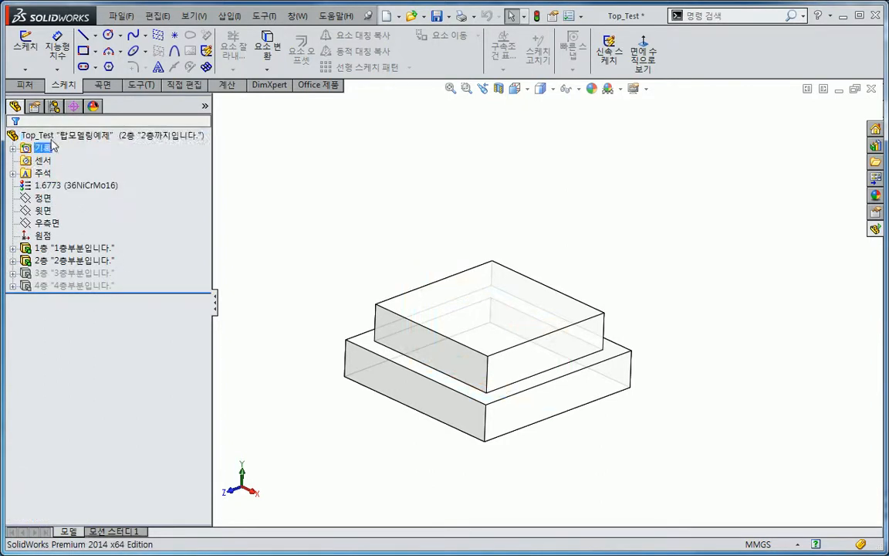
left_click(54, 107)
double_click(66, 174)
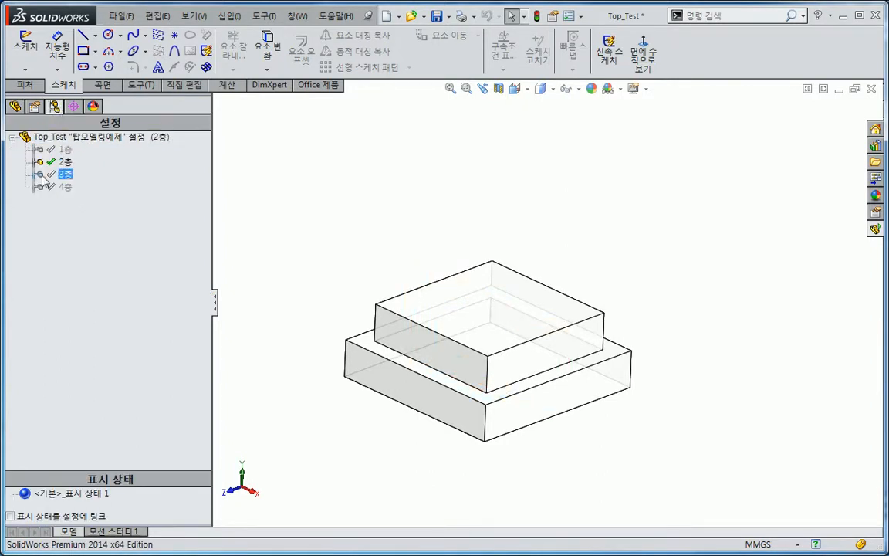
left_click(15, 107)
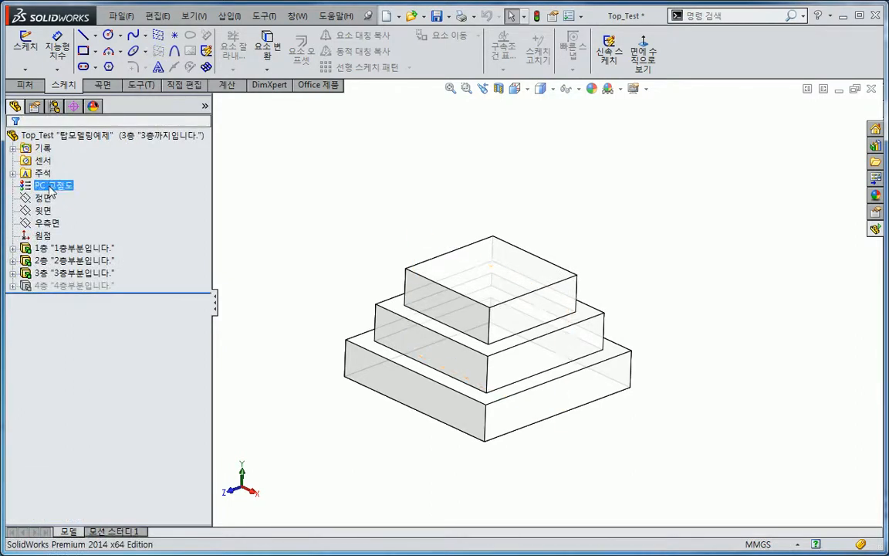
left_click(54, 106)
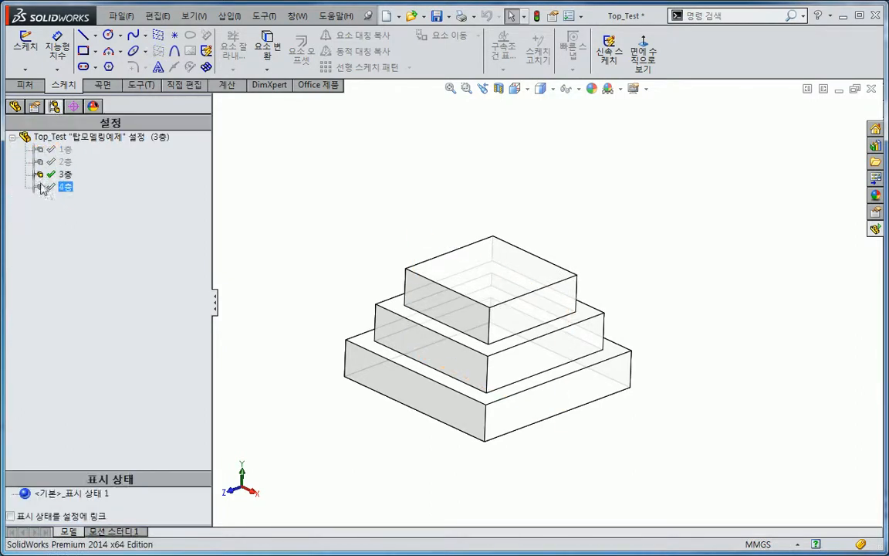
double_click(63, 187)
left_click(55, 183)
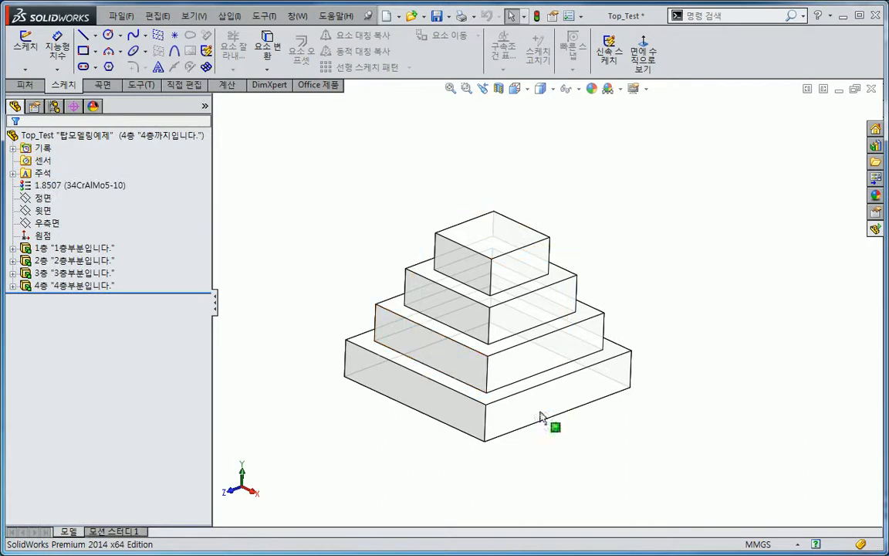
middle_click_drag(429, 420, 454, 399, "ctrl")
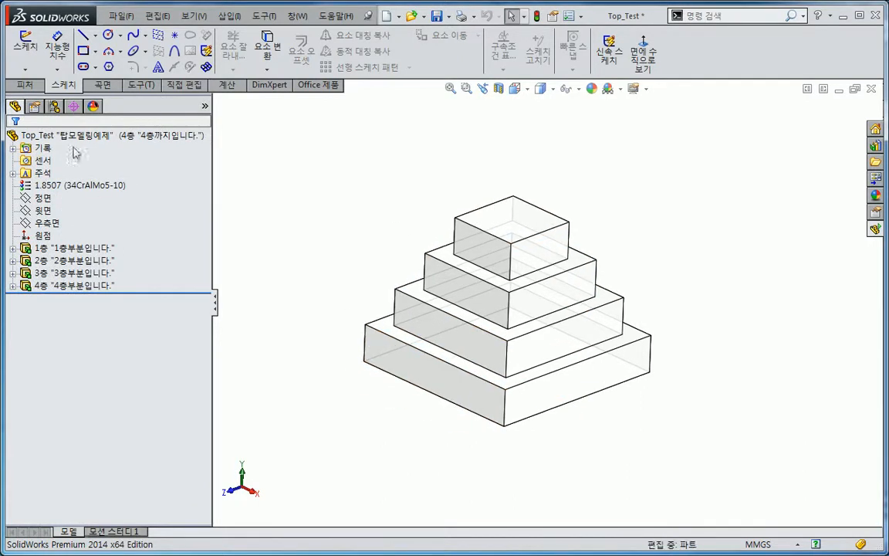
Step: Link the display states to the configurations and release the link again to list all the display states
left_click(54, 105)
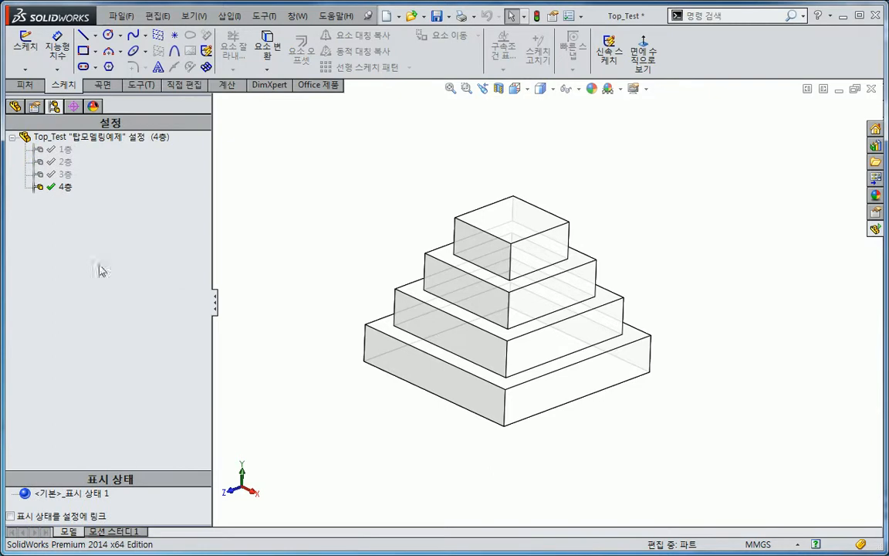
left_click(10, 516)
left_click(10, 516)
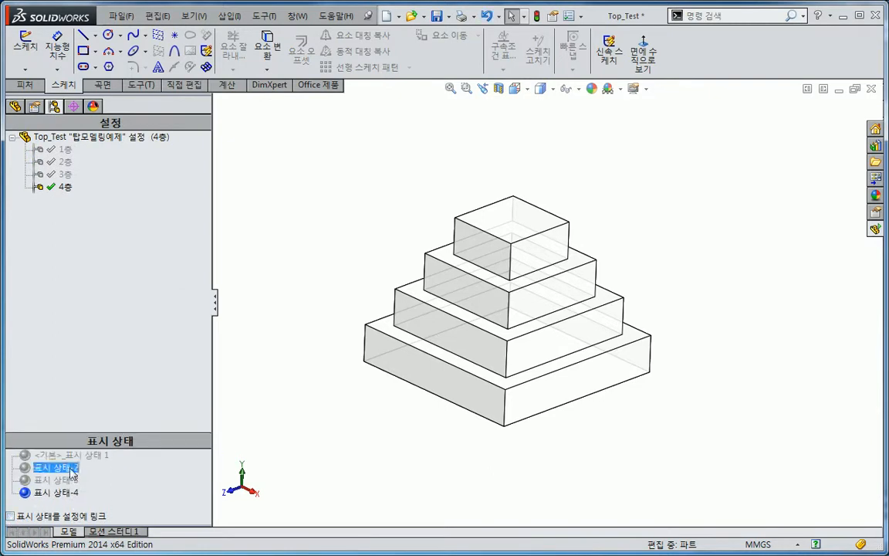
Step: Activate configuration 1층 and switch it to the display state <기본>_표시 상태 1
double_click(61, 149)
left_click(56, 467)
left_click(60, 456)
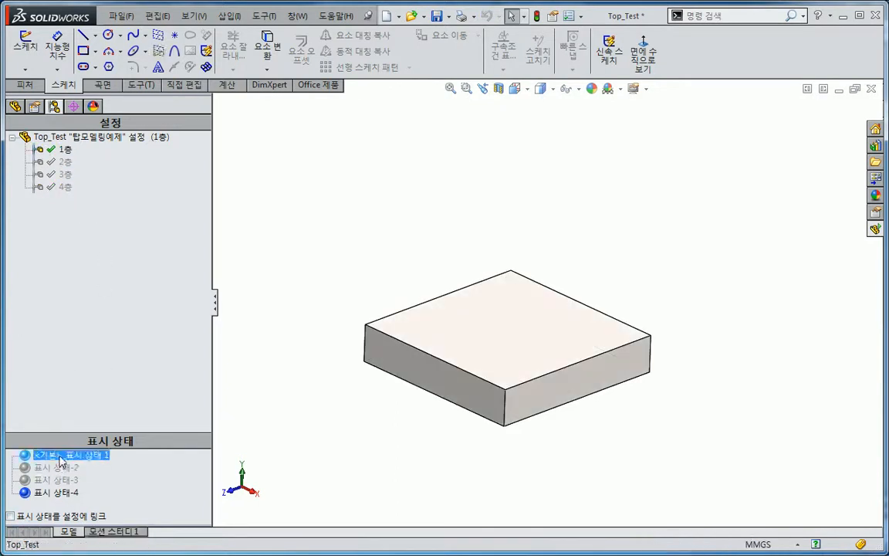
double_click(62, 457)
left_click(75, 480)
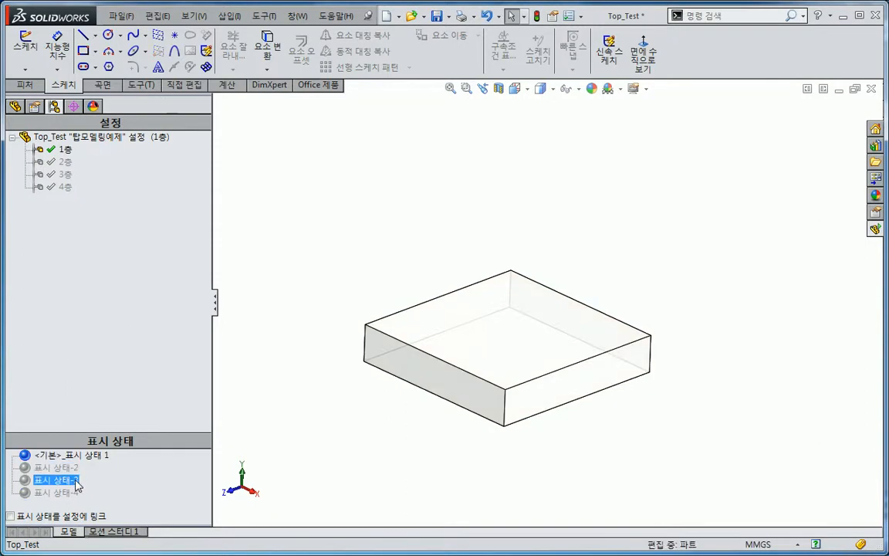
Step: Link the display states to the configurations and activate 2층, 3층, 4층 and 1층 to check each linked state
left_click(10, 516)
double_click(65, 162)
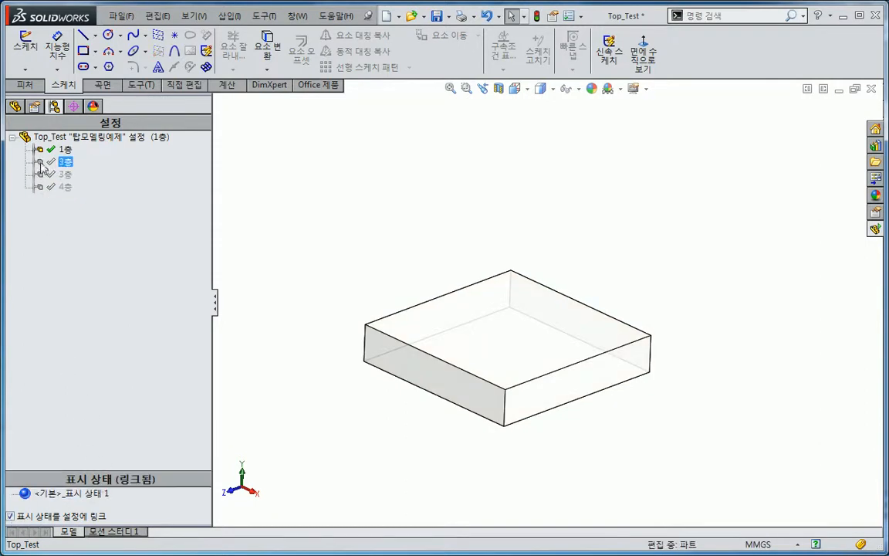
double_click(63, 173)
double_click(39, 187)
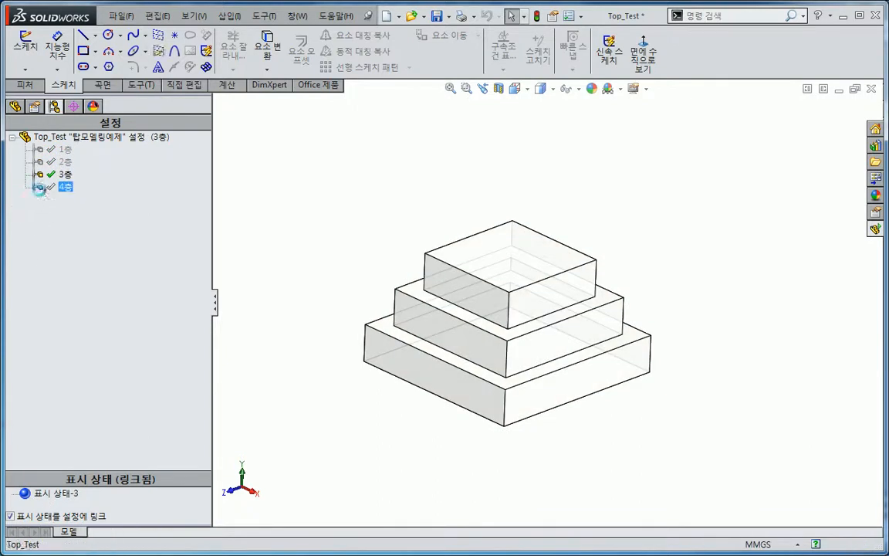
double_click(40, 149)
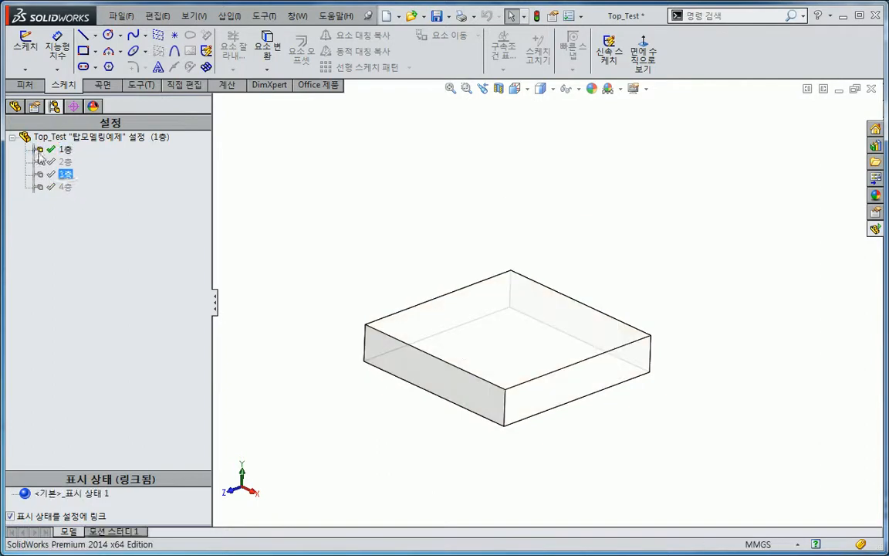
Step: Show the display state name beside the configuration of Top_Test in the feature tree and widen the tree to fit it
left_click(16, 106)
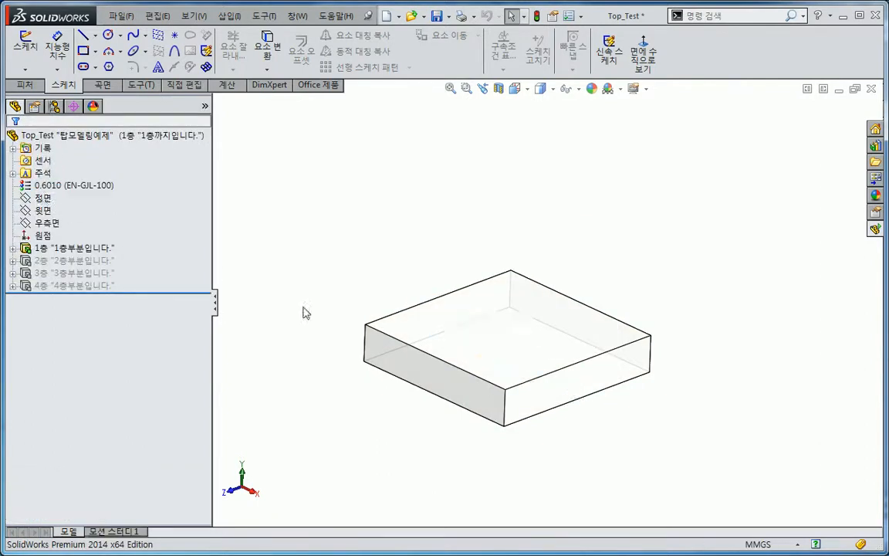
scroll(351, 364, "down", 1)
left_click(175, 140)
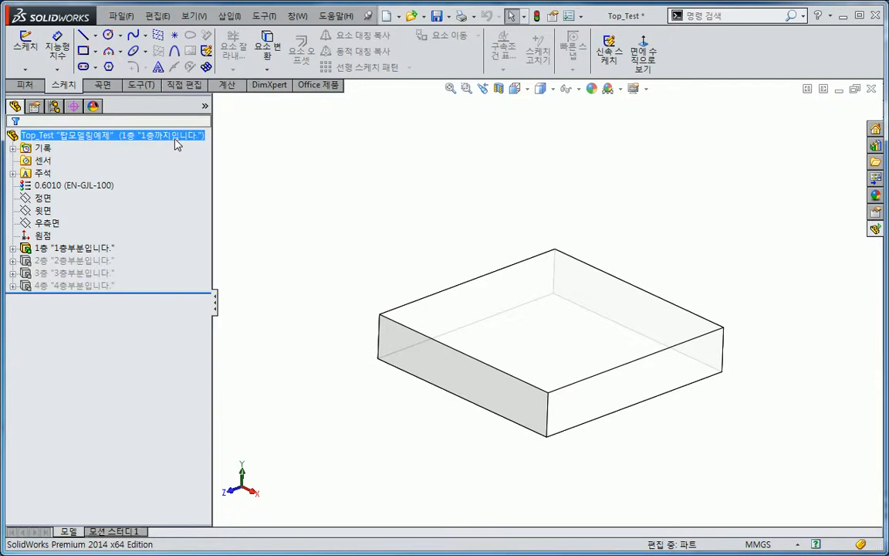
right_click(175, 140)
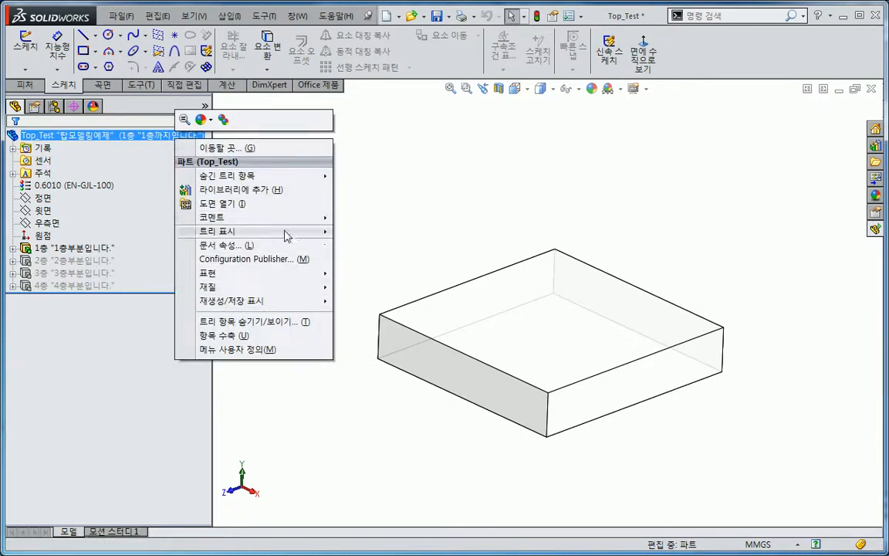
mouse_move(285, 233)
left_click(409, 357)
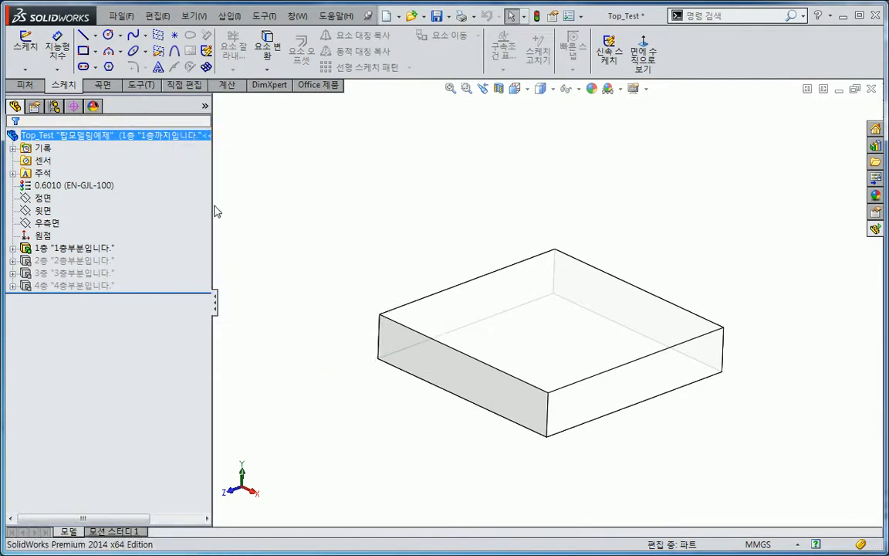
left_click_drag(213, 207, 305, 207)
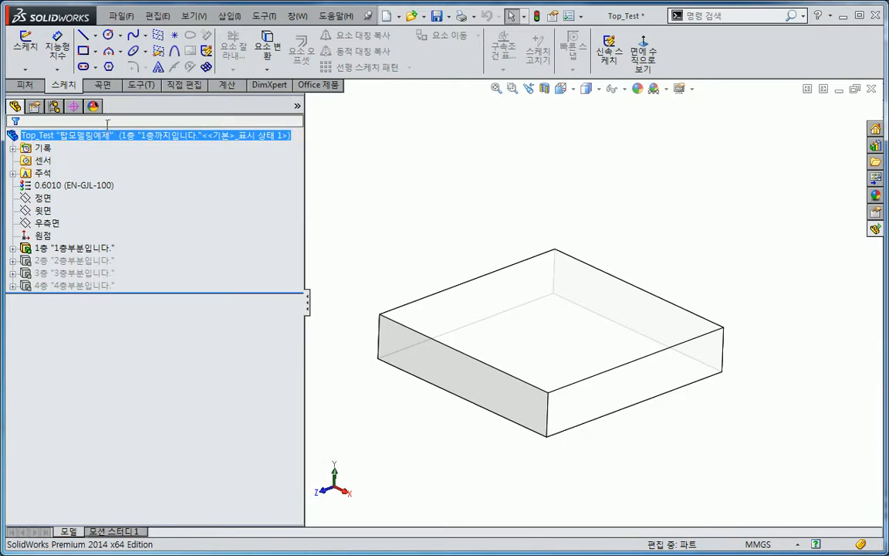
Step: Activate configurations 2층 and 3층 in turn and check the display state name of each in the feature tree
left_click(54, 106)
double_click(58, 161)
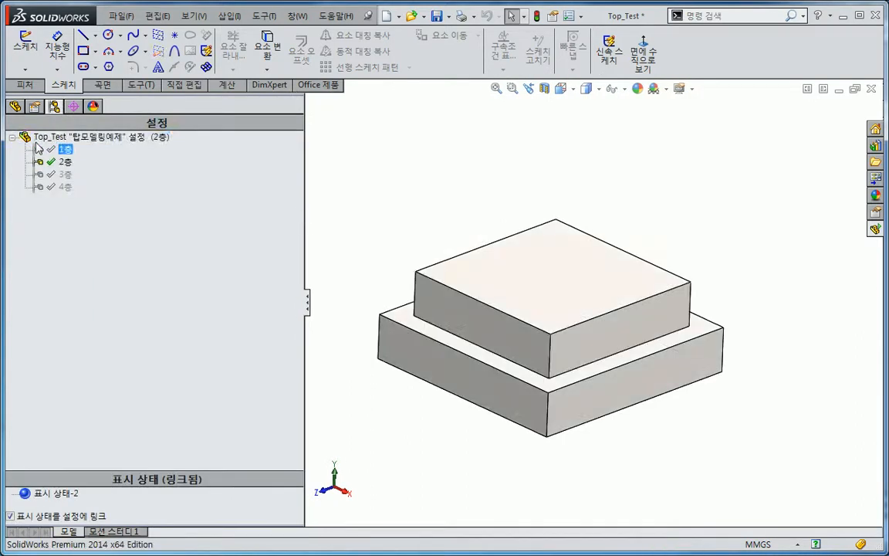
left_click(14, 105)
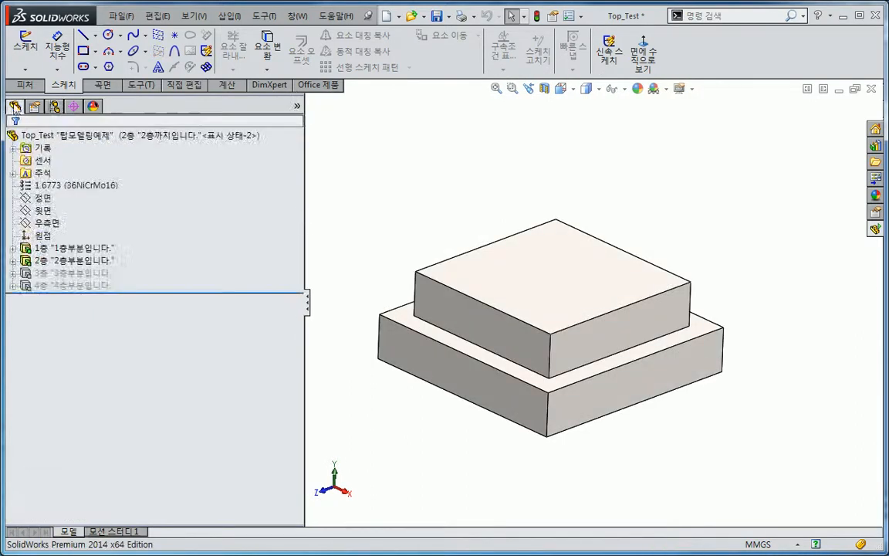
left_click(55, 107)
double_click(63, 174)
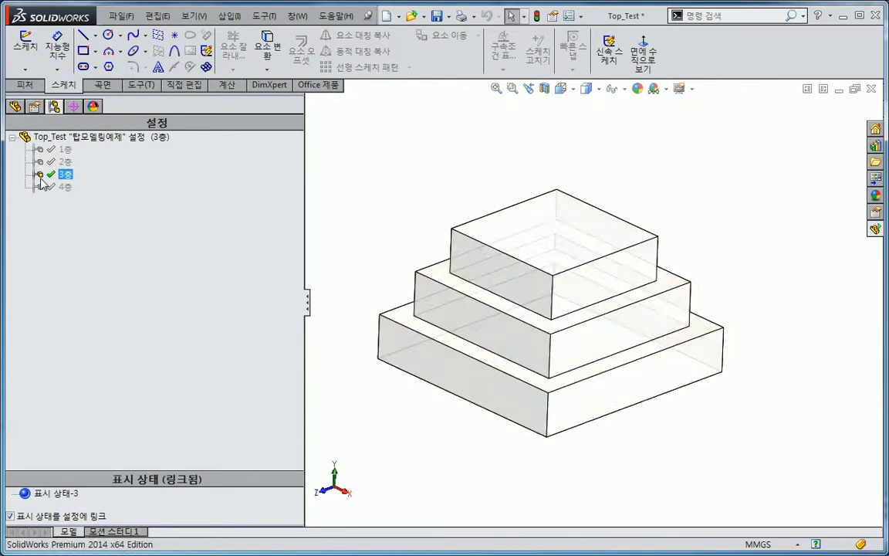
left_click(15, 105)
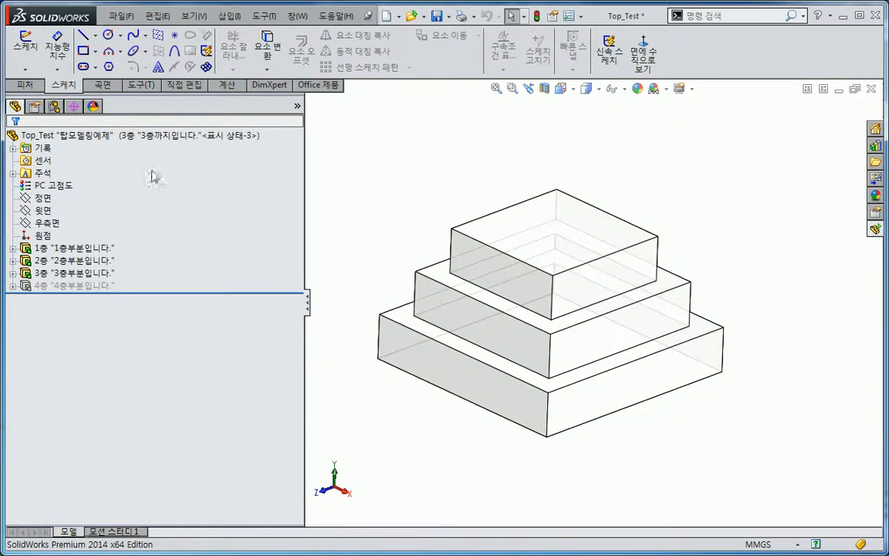
right_click(214, 138)
Step: View the properties of display state 표시 상태-3, keeping its name
left_click(54, 106)
left_click(58, 493)
right_click(69, 500)
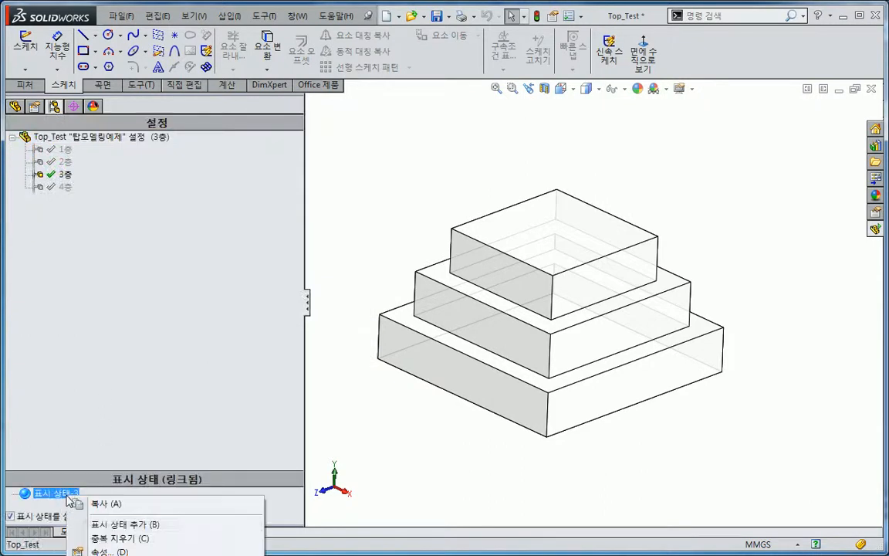
left_click(97, 547)
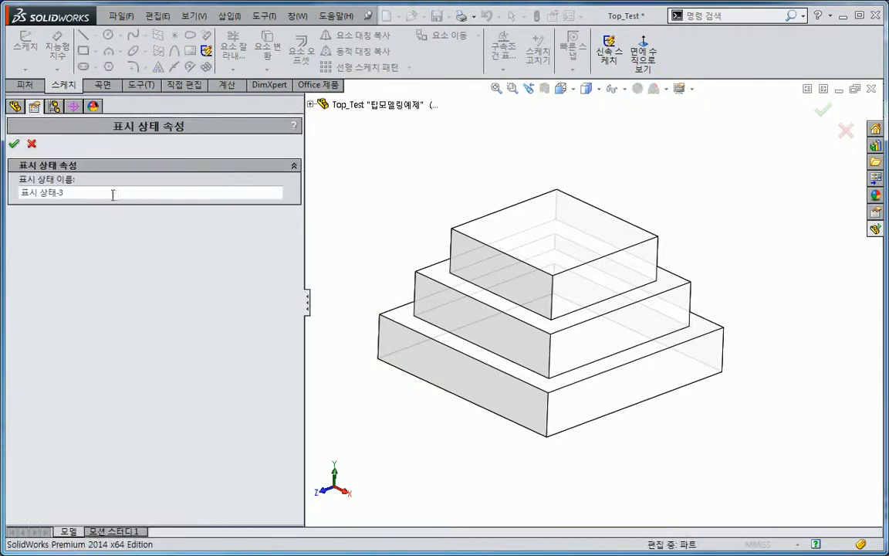
key("Return")
Step: Activate configuration 1층 and check its description and display state name in the feature tree
double_click(61, 149)
left_click(17, 105)
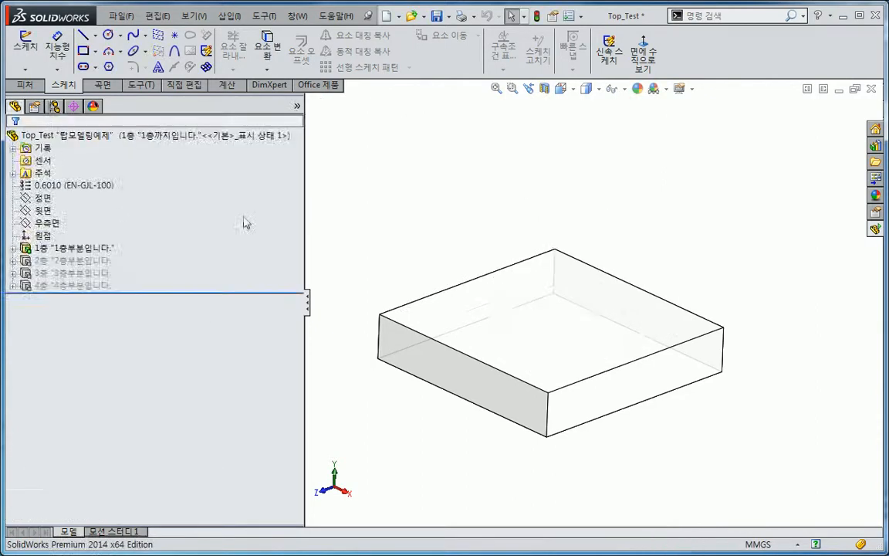
left_click(54, 106)
left_click(16, 105)
left_click(91, 138)
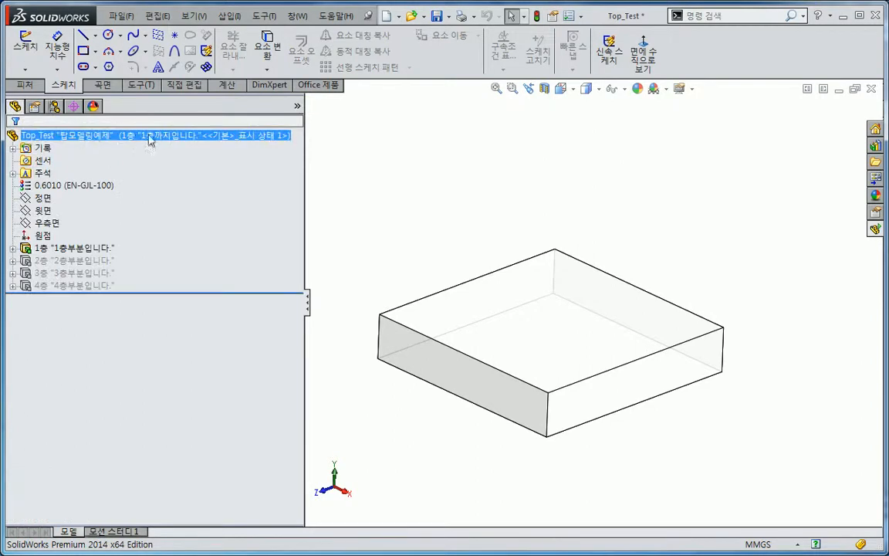
Step: Activate configuration 4층, check its display state name in the feature tree, and save the part
left_click(54, 106)
double_click(39, 186)
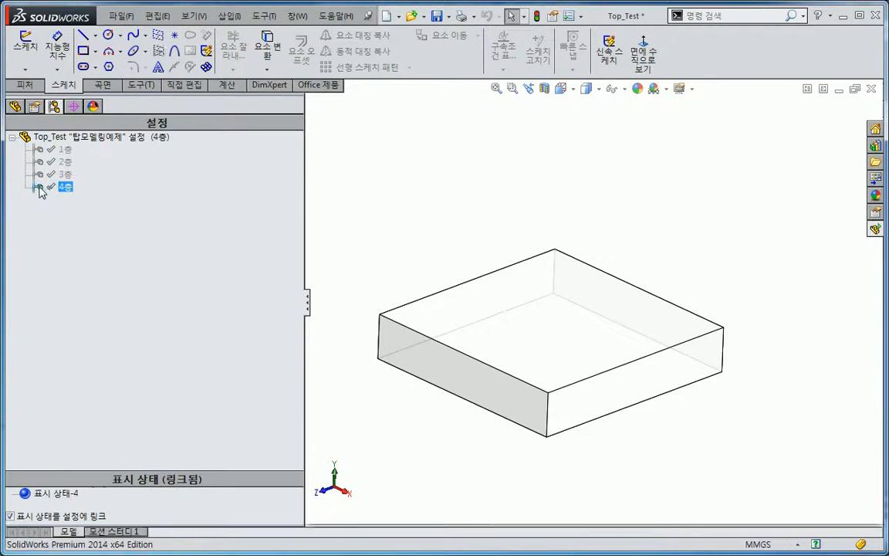
double_click(56, 138)
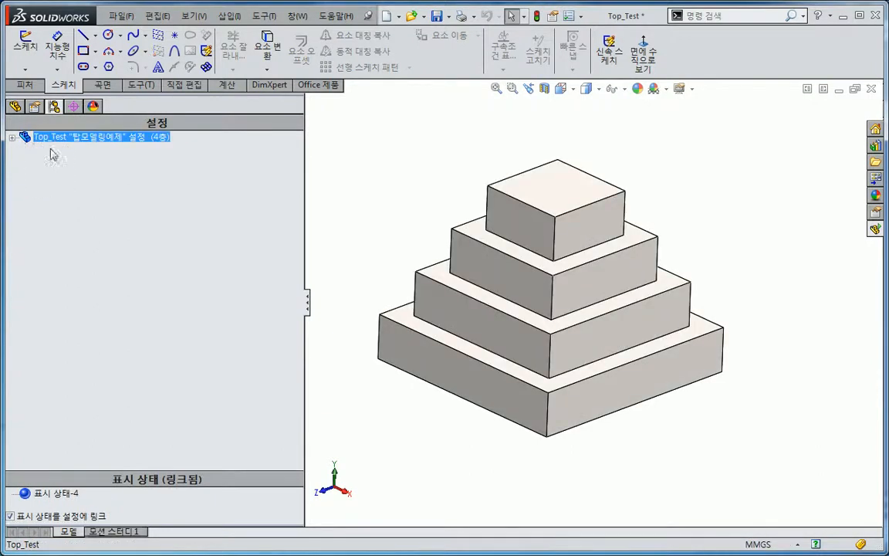
double_click(44, 140)
left_click(15, 106)
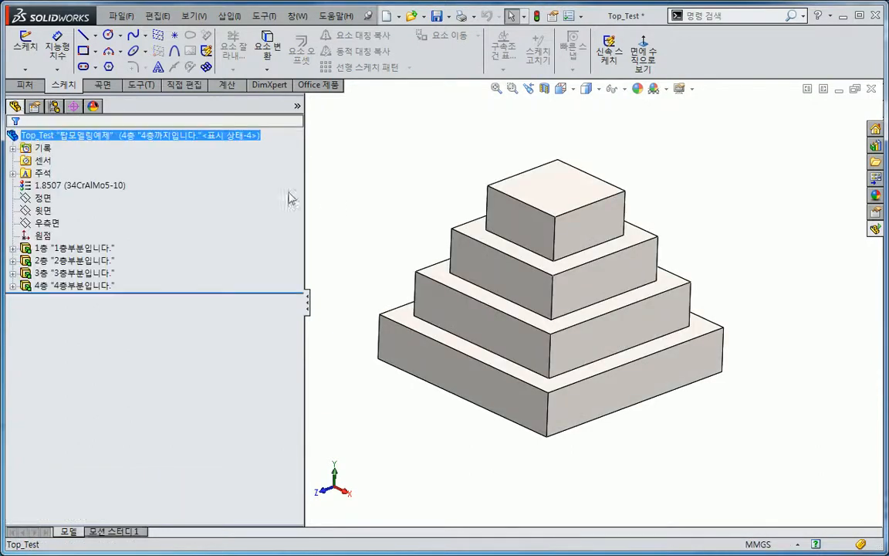
key("ctrl+s")
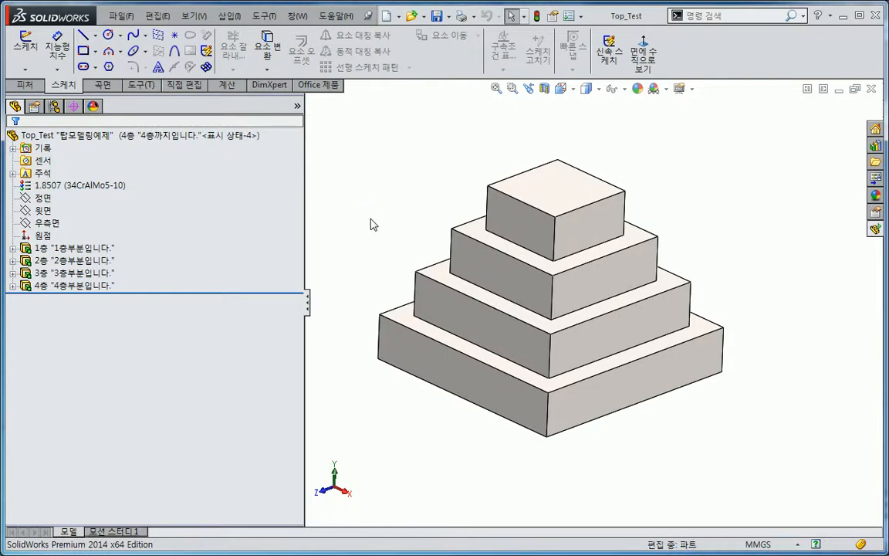